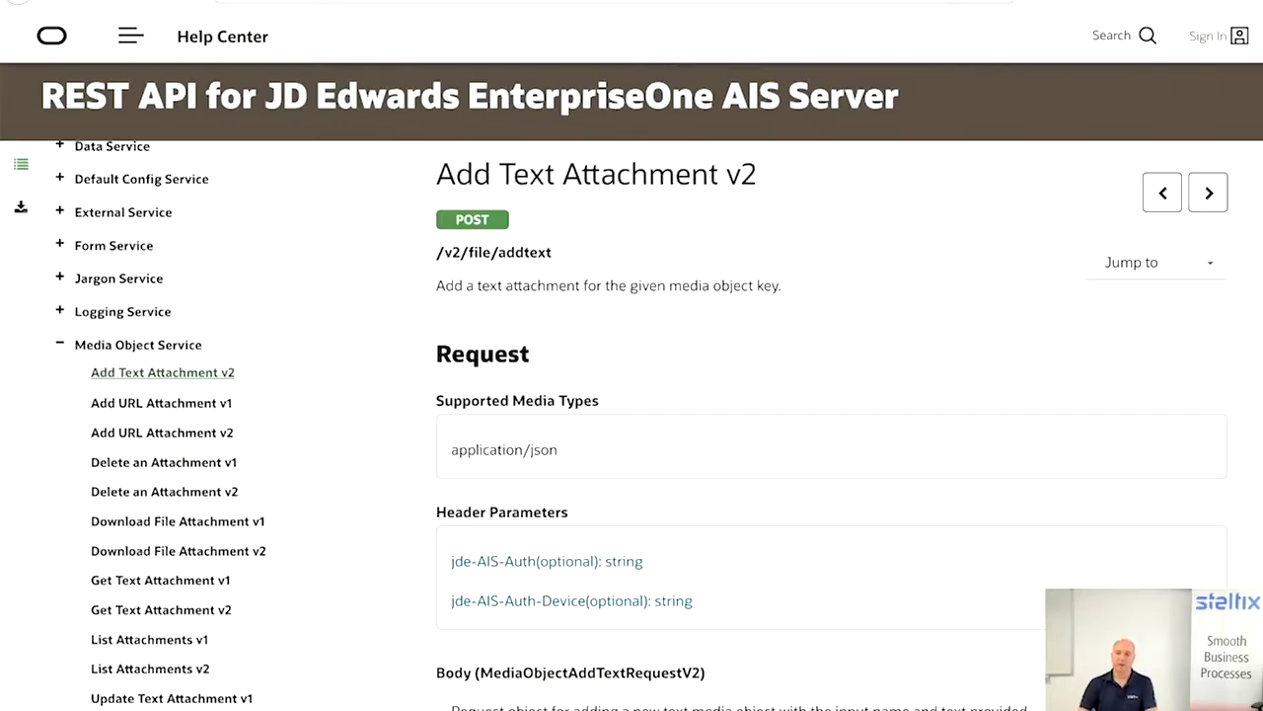
Review the Add Text Attachment v2 request section, then go back to the Orchestrator Studio connectors list
{"action": "scroll", "coordinate": [528, 333], "scroll_direction": "down", "scroll_amount": 1}
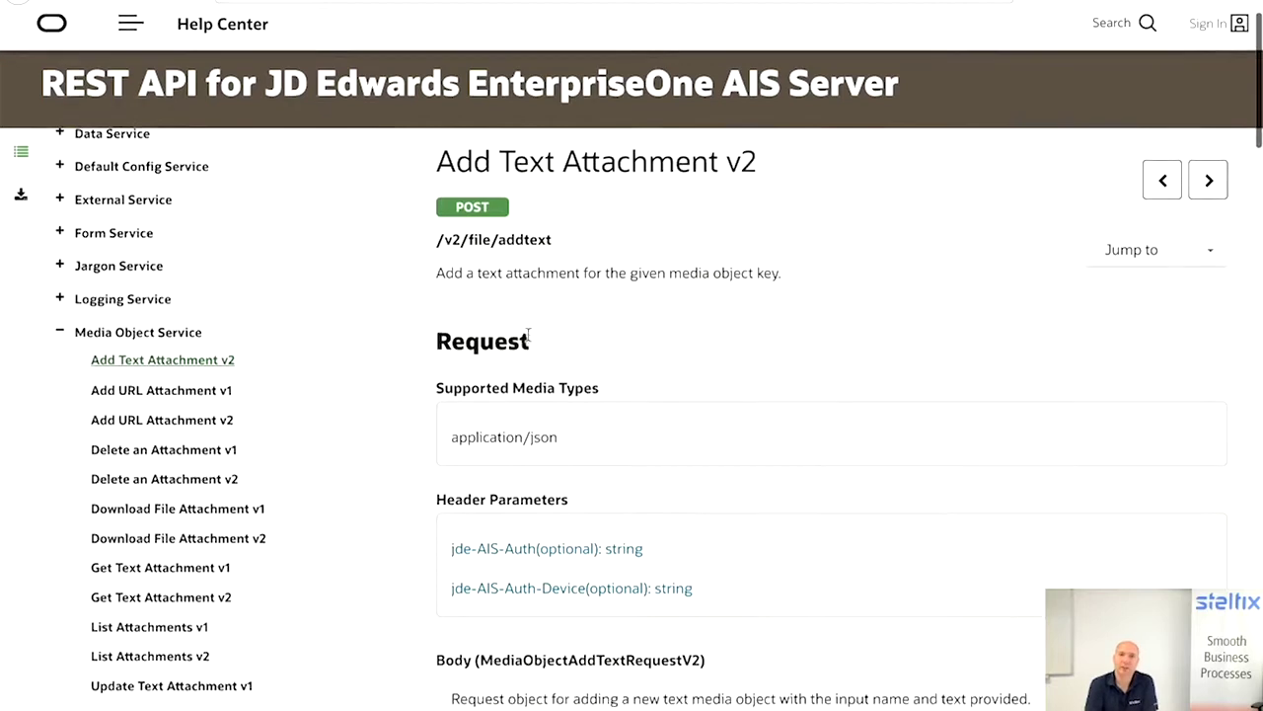
{"action": "scroll", "coordinate": [528, 334], "scroll_direction": "down", "scroll_amount": 2}
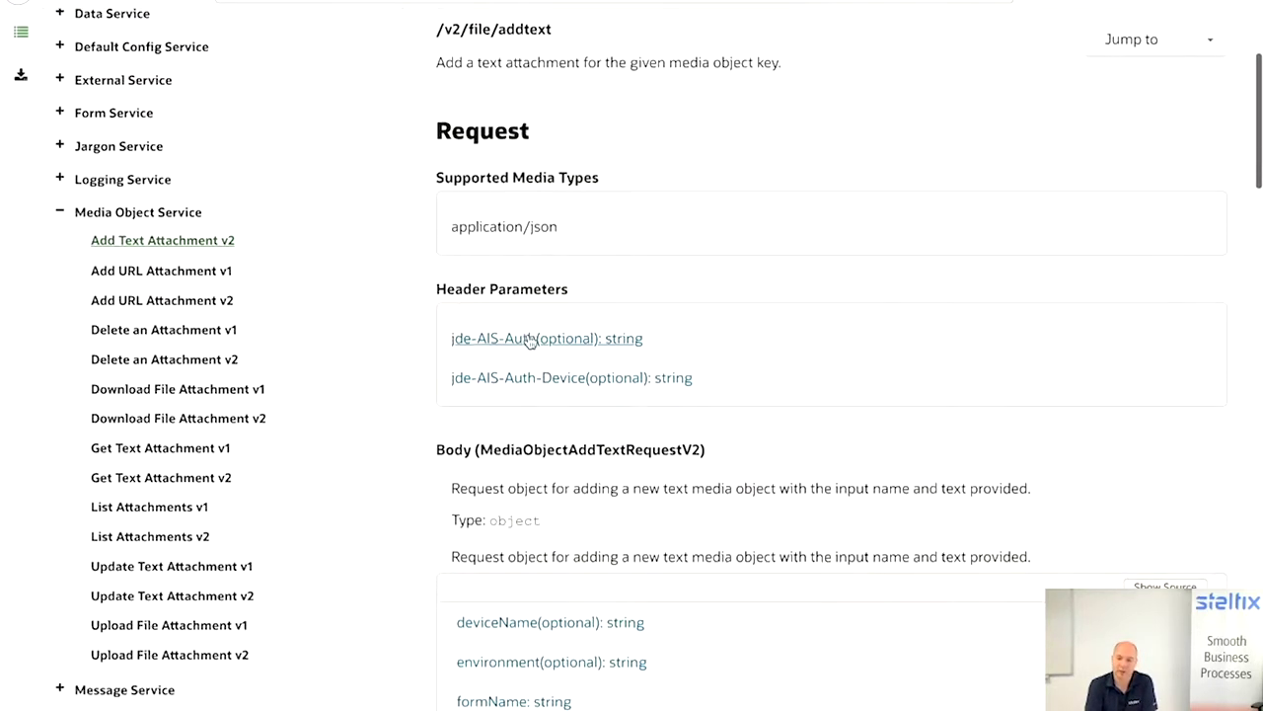
{"action": "scroll", "coordinate": [528, 338], "scroll_direction": "up", "scroll_amount": 1}
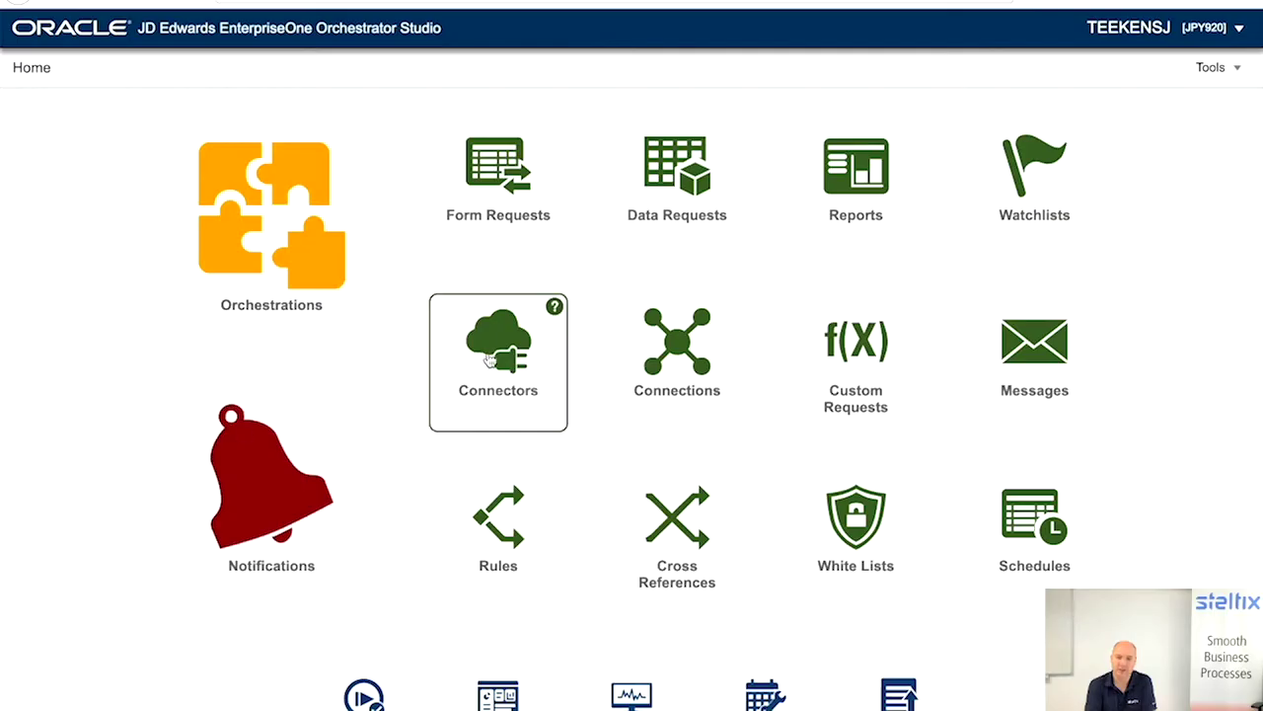
{"action": "left_click", "coordinate": [493, 355]}
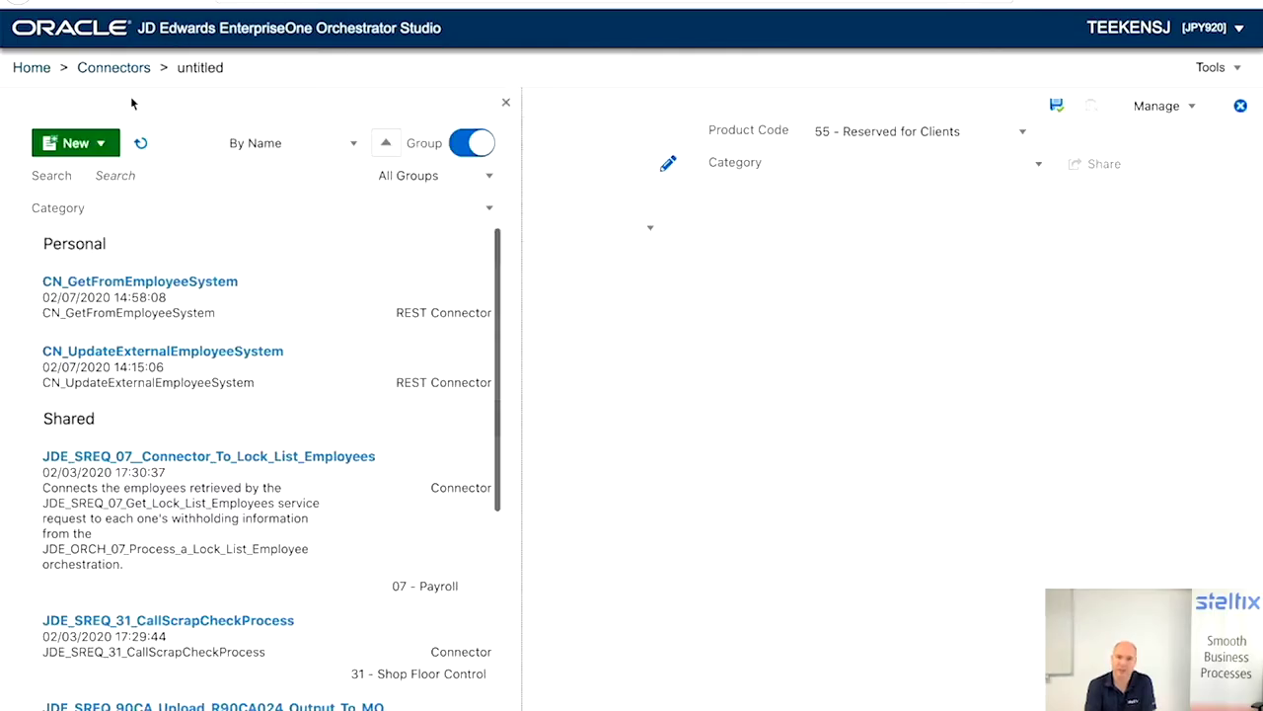
Create a new REST connector named CN_MO_addtext using Local AIS Call and POST
{"action": "left_click", "coordinate": [75, 146]}
{"action": "left_click", "coordinate": [76, 175]}
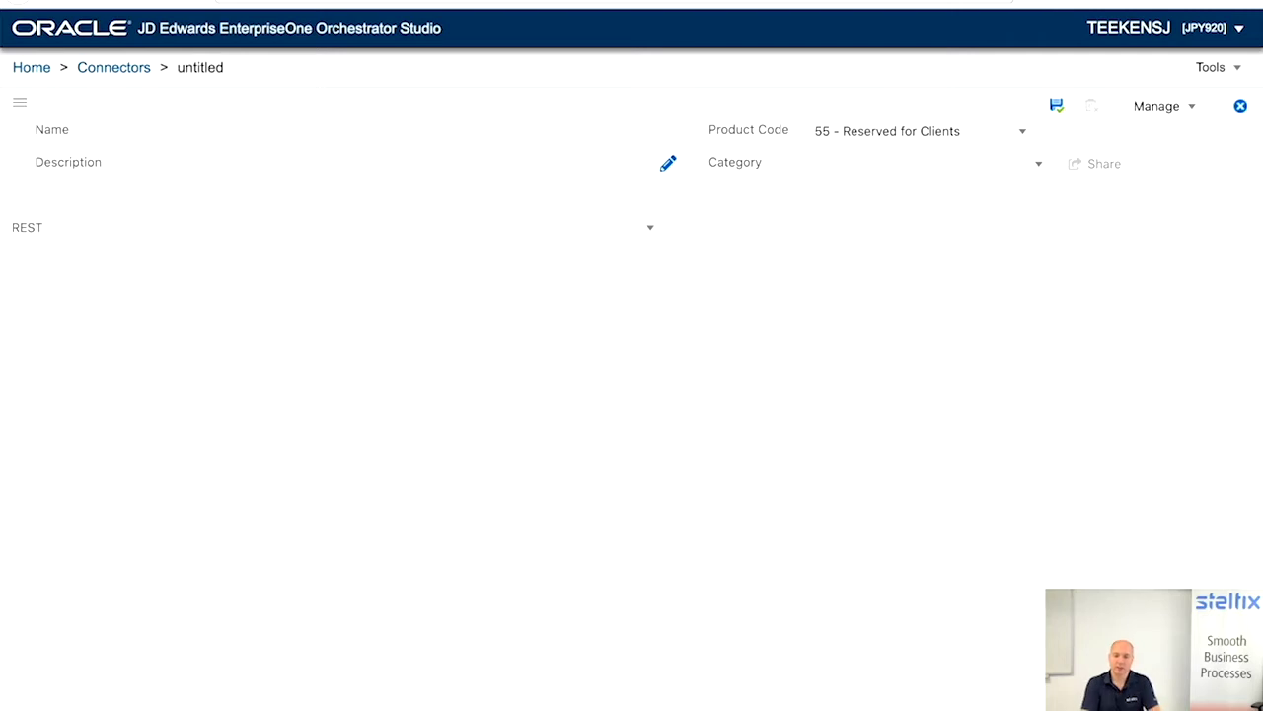
{"action": "left_click", "coordinate": [152, 129]}
{"action": "type", "text": "CN_MO_addtext"}
{"action": "left_click", "coordinate": [240, 225]}
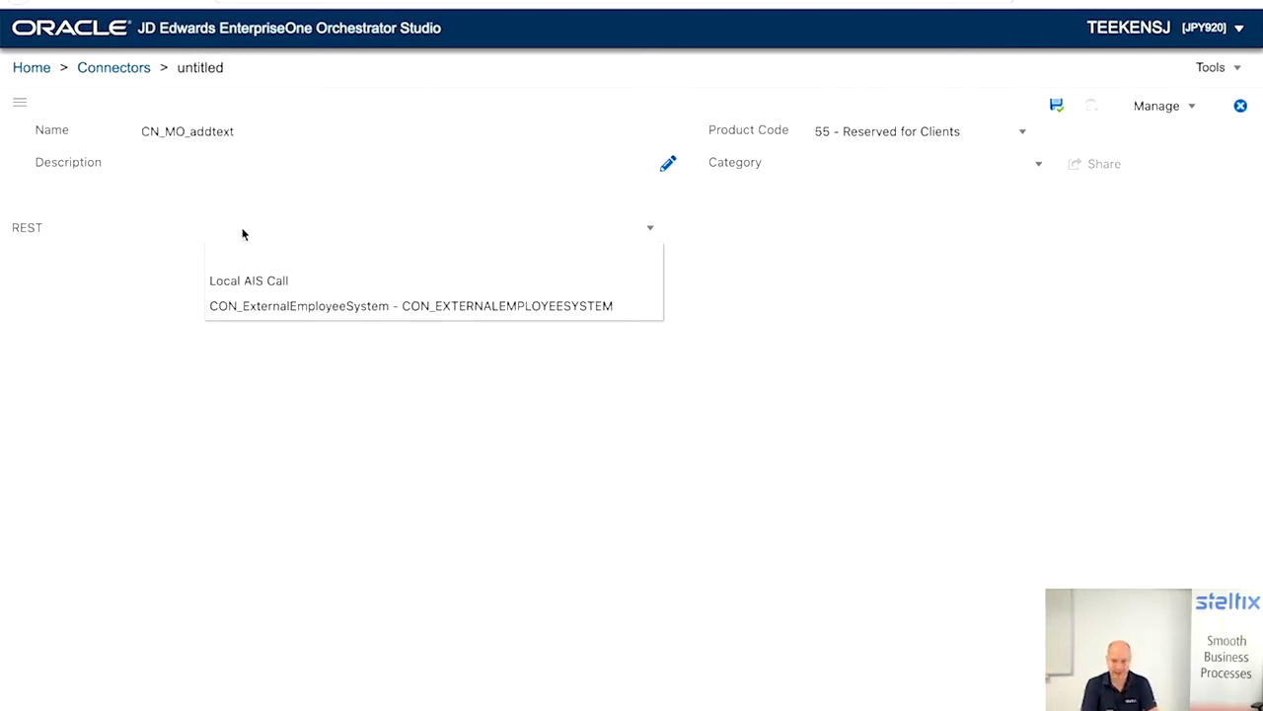
{"action": "left_click", "coordinate": [240, 280]}
{"action": "left_click", "coordinate": [240, 262]}
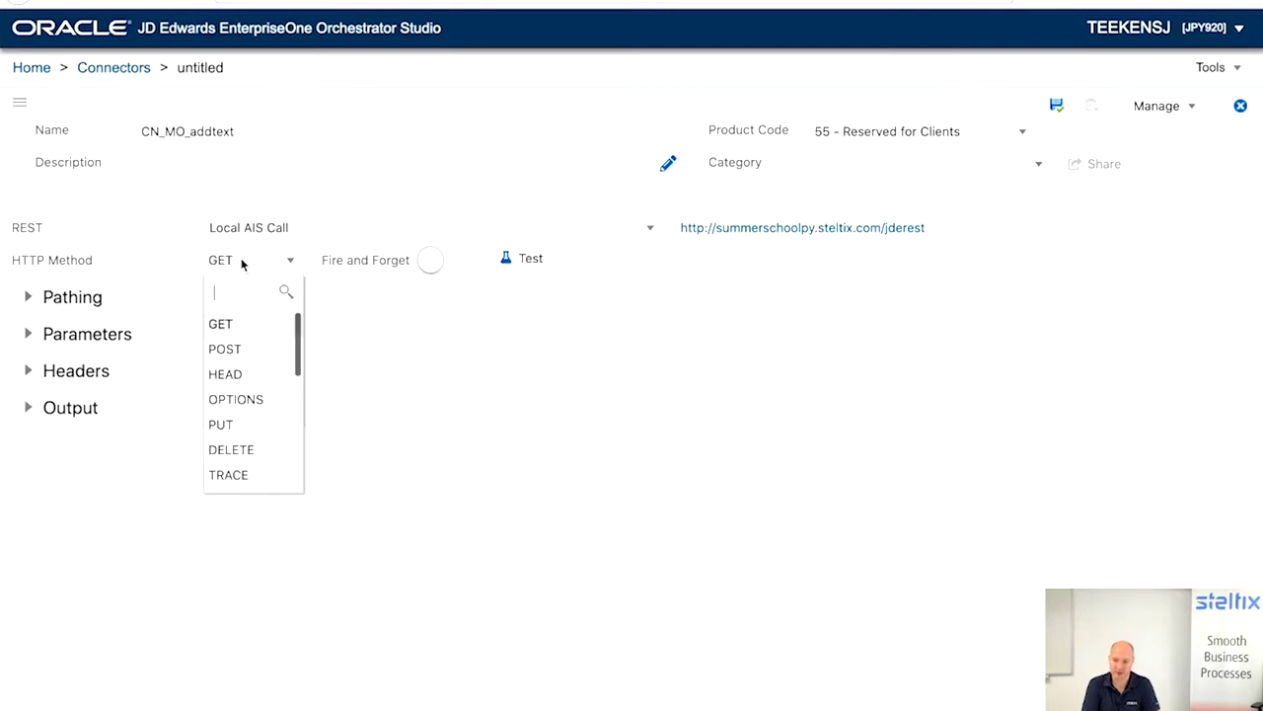
{"action": "left_click", "coordinate": [233, 348]}
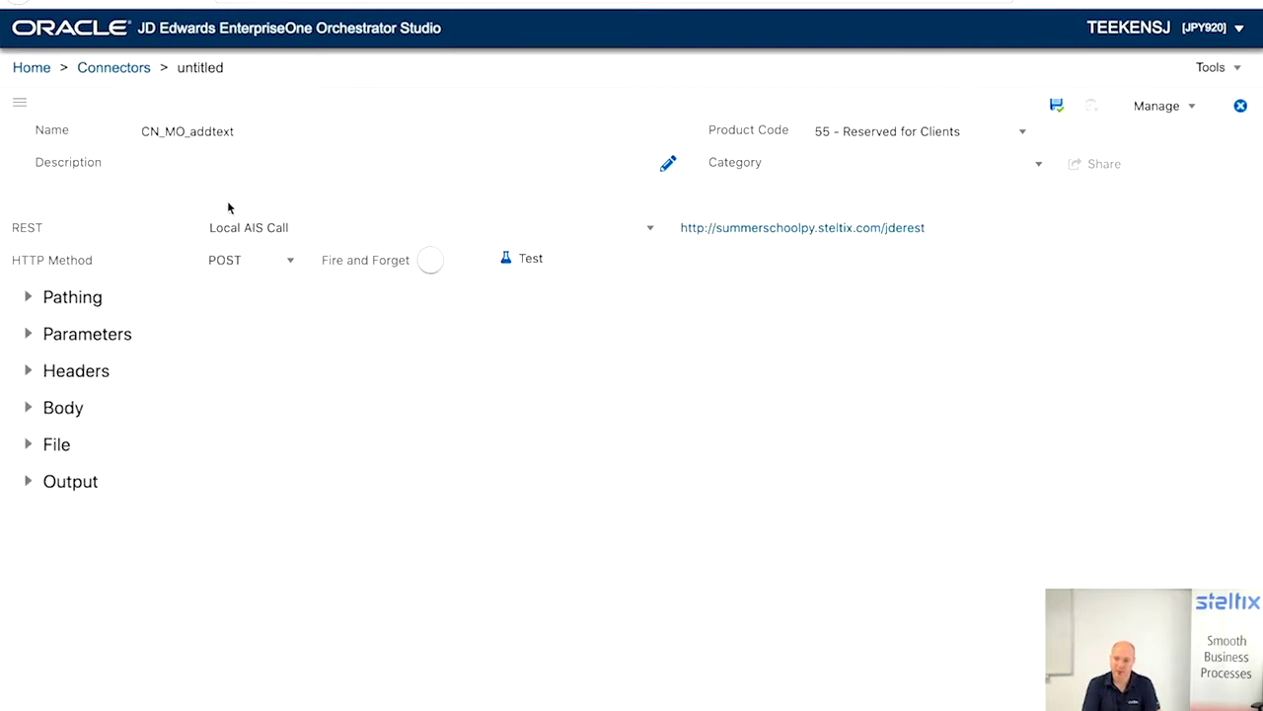
Copy v2/file/addtext from the API docs and set it as the connector's pathing value
{"action": "left_click", "coordinate": [30, 297]}
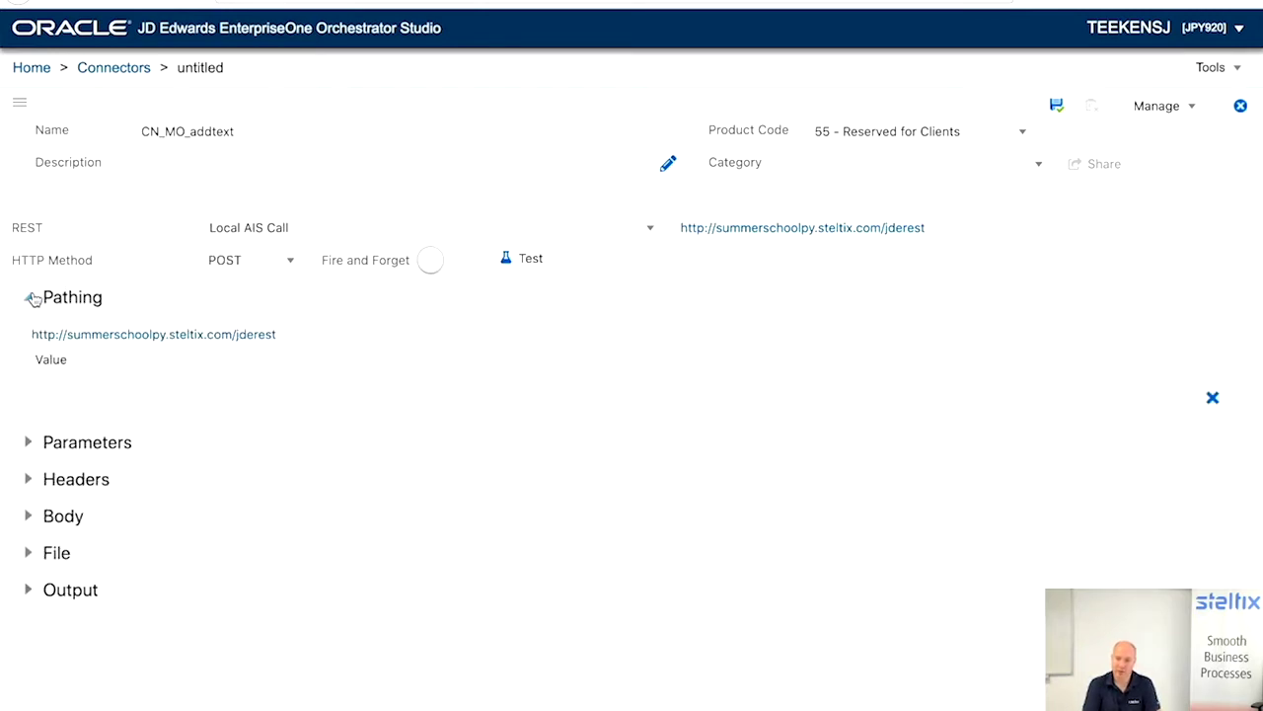
{"action": "key", "text": "alt+Tab"}
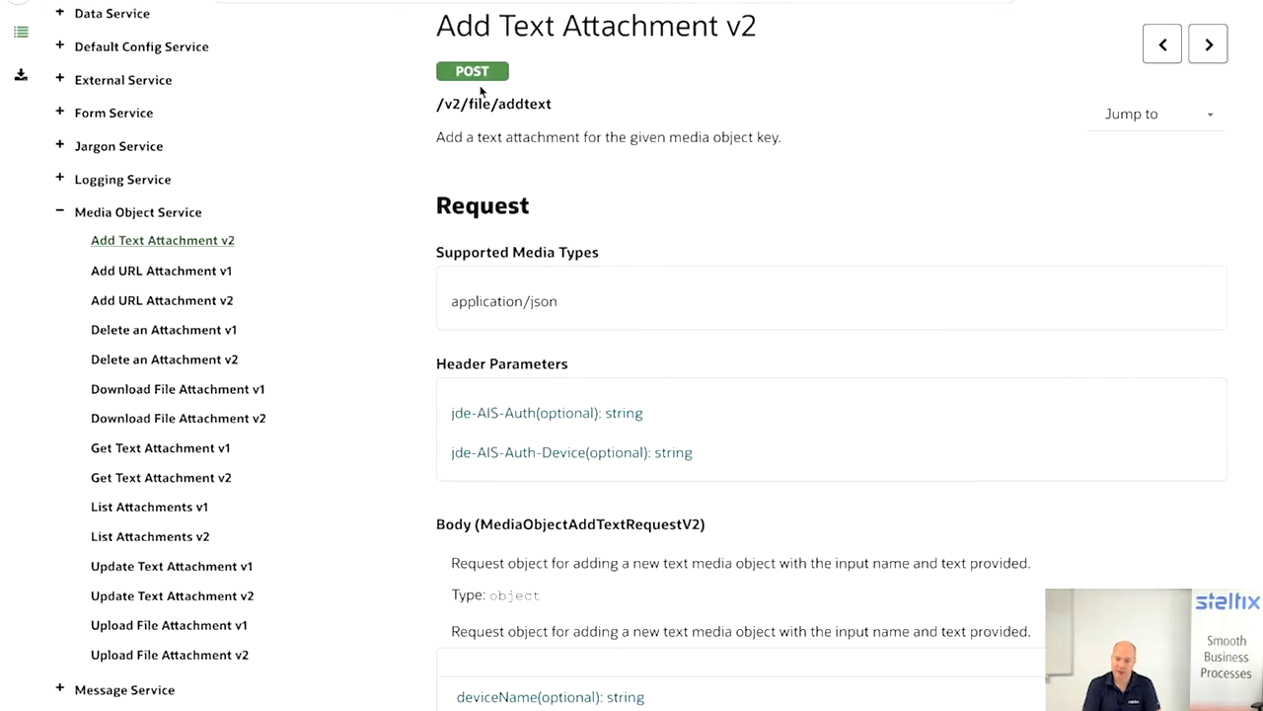
{"action": "left_click_drag", "start_coordinate": [444, 107], "coordinate": [548, 102]}
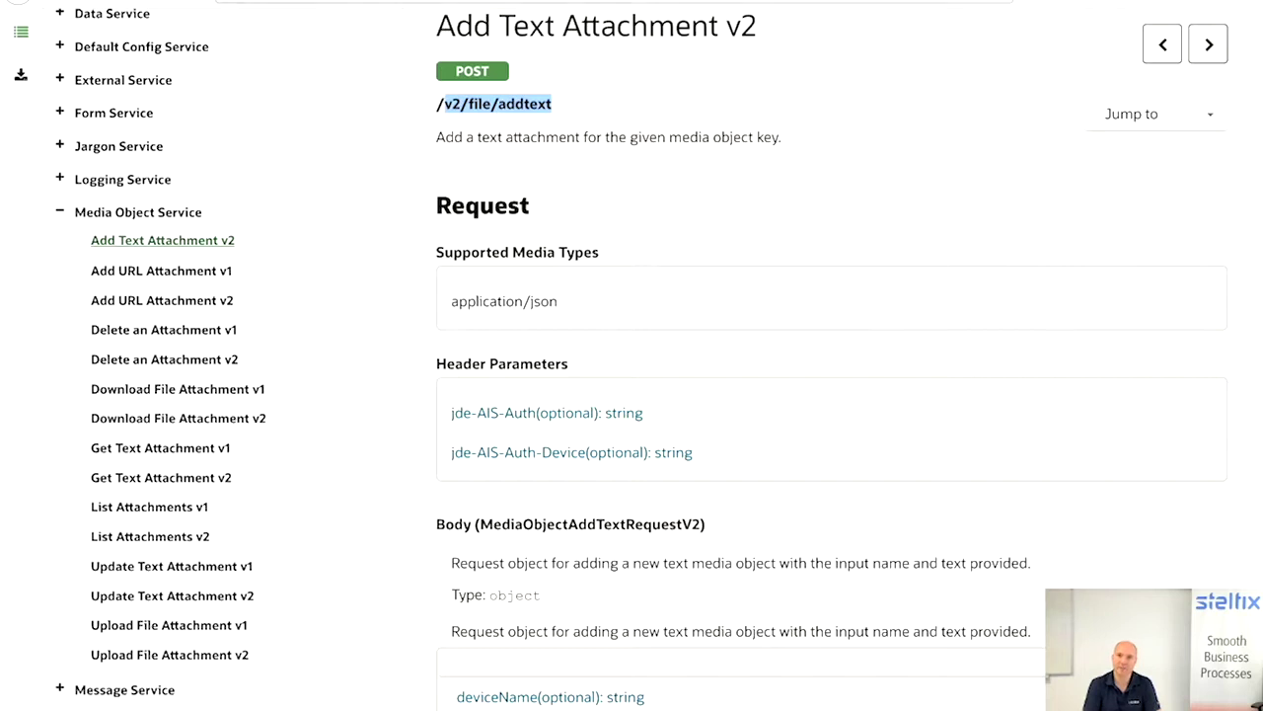
{"action": "key", "text": "alt+Tab"}
{"action": "left_click", "coordinate": [82, 403]}
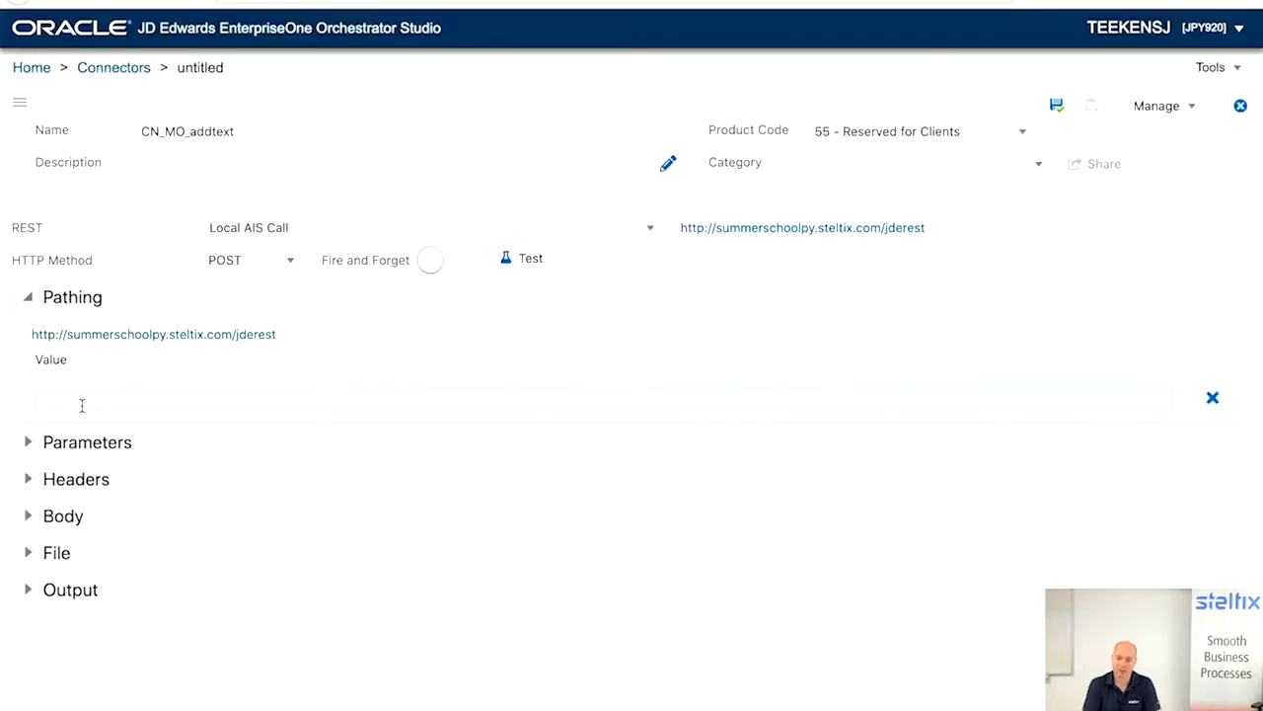
{"action": "type", "text": "v2/file/addtext"}
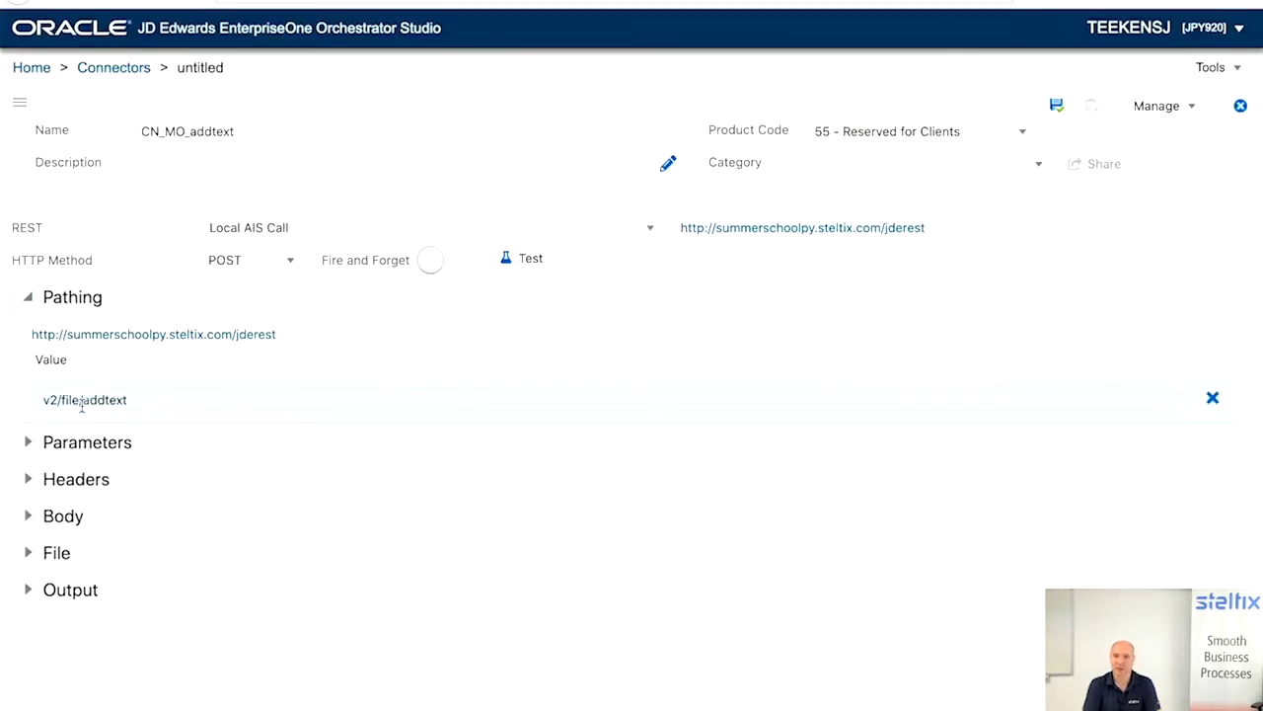
{"action": "left_click", "coordinate": [31, 484]}
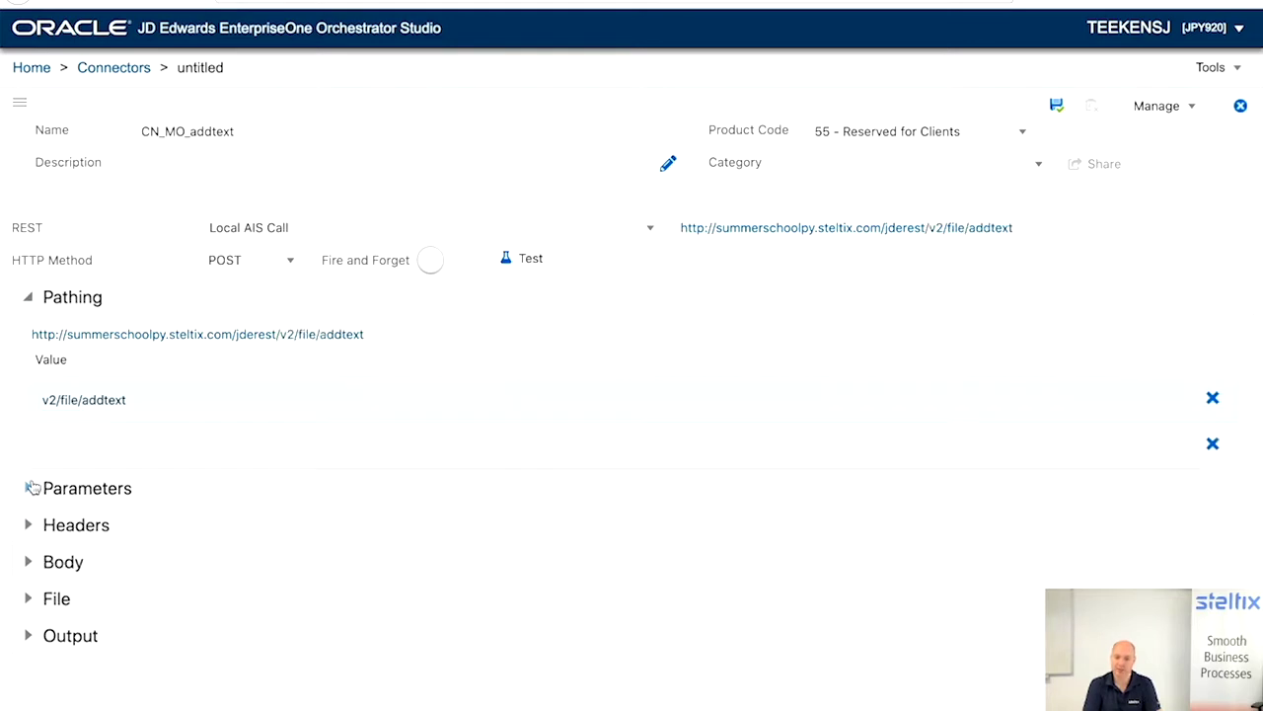
Add a Content-Type: application/json header and expand the Body section
{"action": "left_click", "coordinate": [31, 523]}
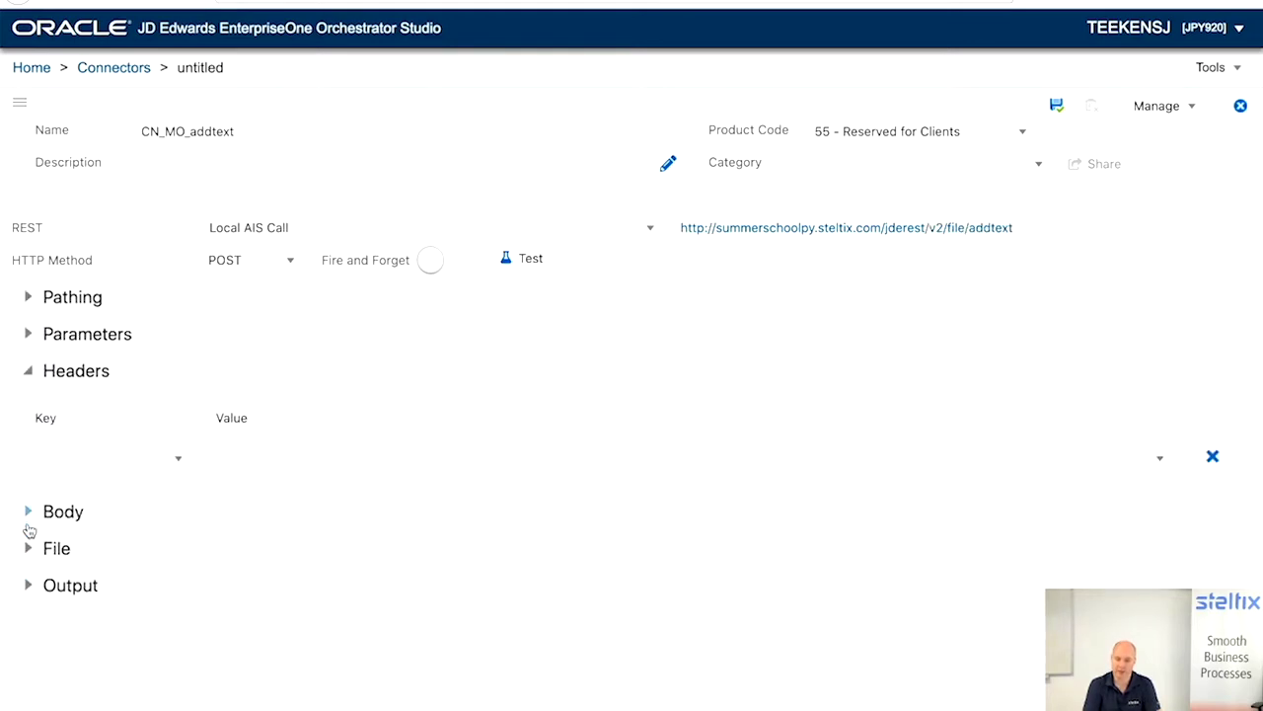
{"action": "left_click", "coordinate": [61, 458]}
{"action": "left_click", "coordinate": [63, 506]}
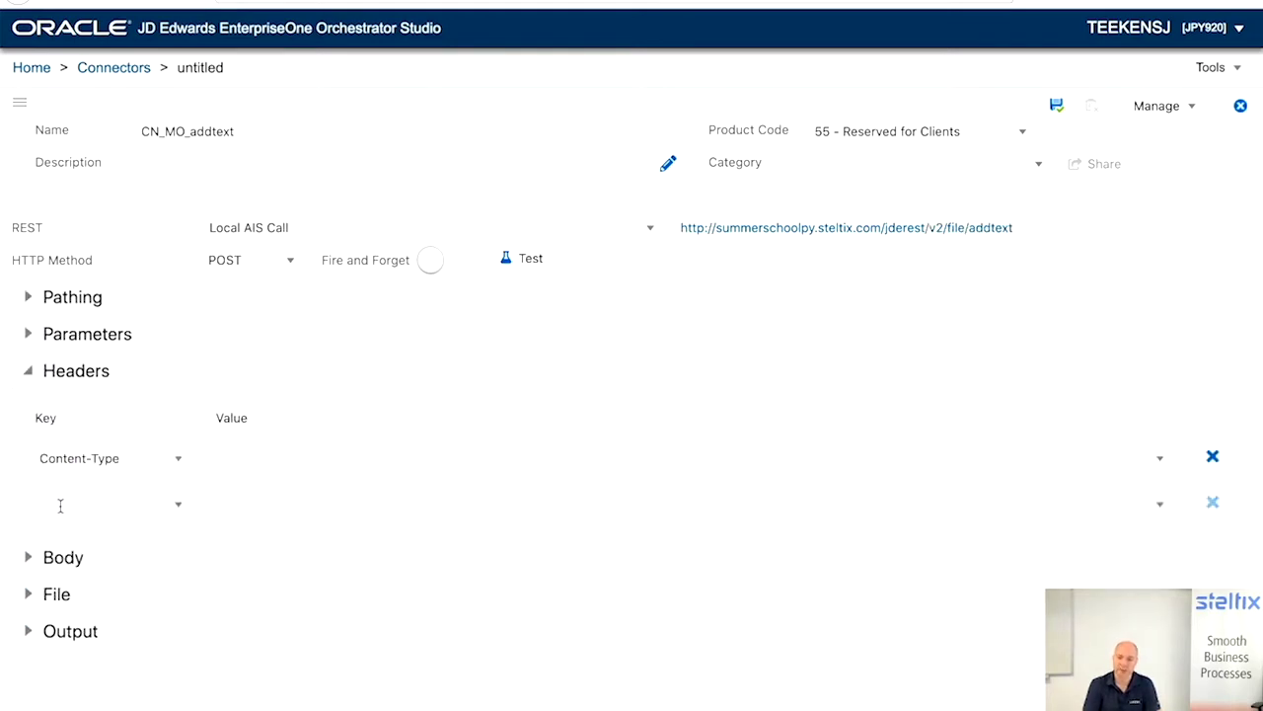
{"action": "left_click", "coordinate": [286, 452]}
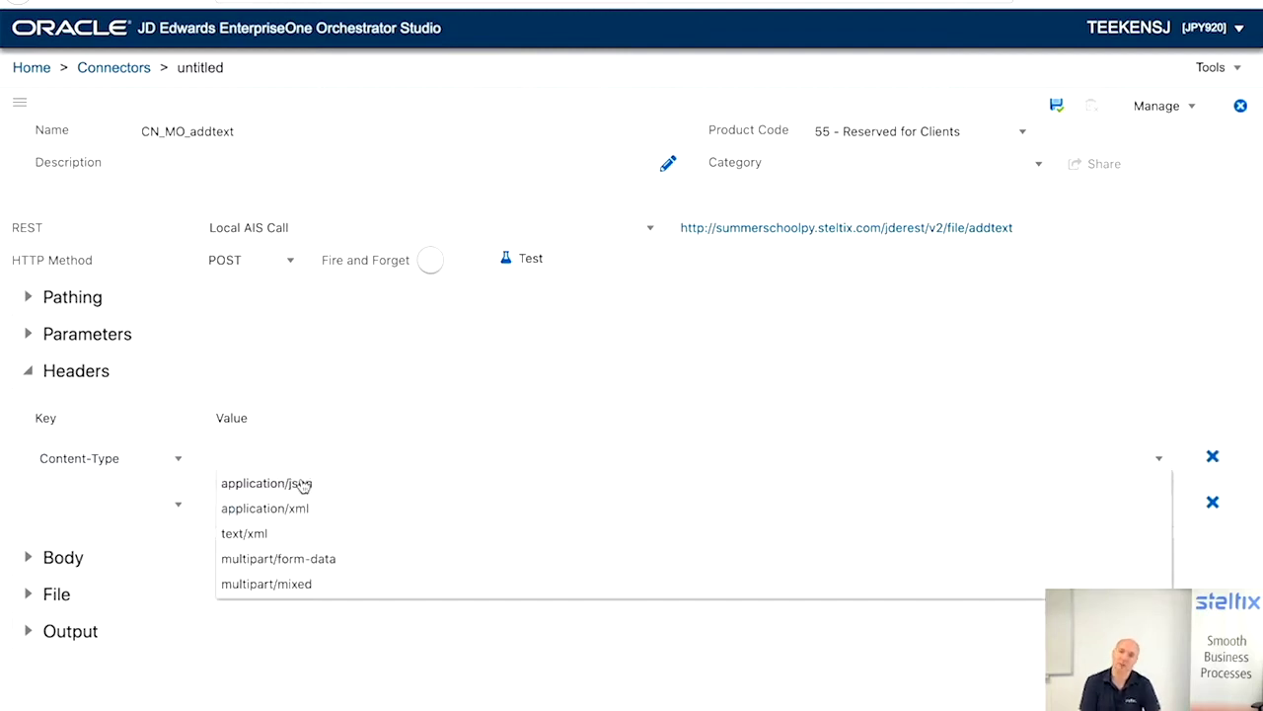
{"action": "left_click", "coordinate": [299, 485]}
{"action": "left_click", "coordinate": [27, 556]}
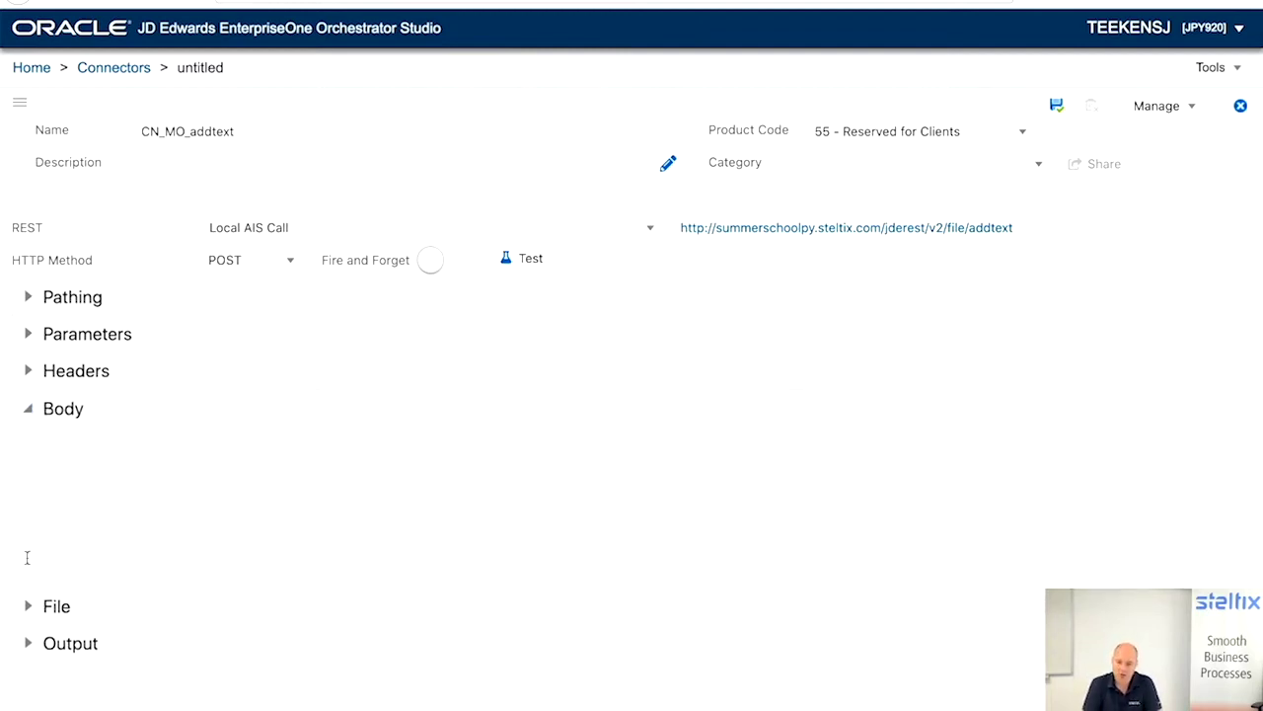
{"action": "key", "text": "ctrl+Tab"}
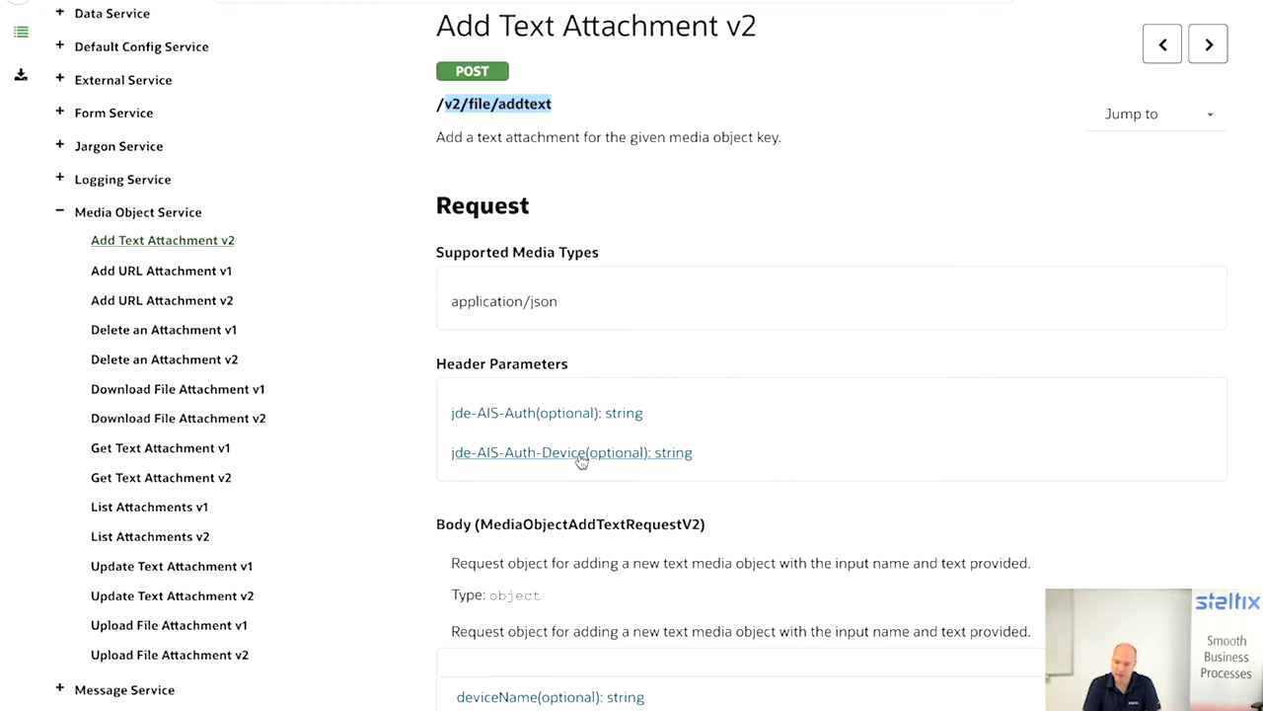
Copy the Add Text Attachment v2 example JSON body with moStructure ABGT, moKey 7500, formName and inputText
{"action": "scroll", "coordinate": [579, 456], "scroll_direction": "down", "scroll_amount": 8}
{"action": "scroll", "coordinate": [580, 460], "scroll_direction": "down", "scroll_amount": 15}
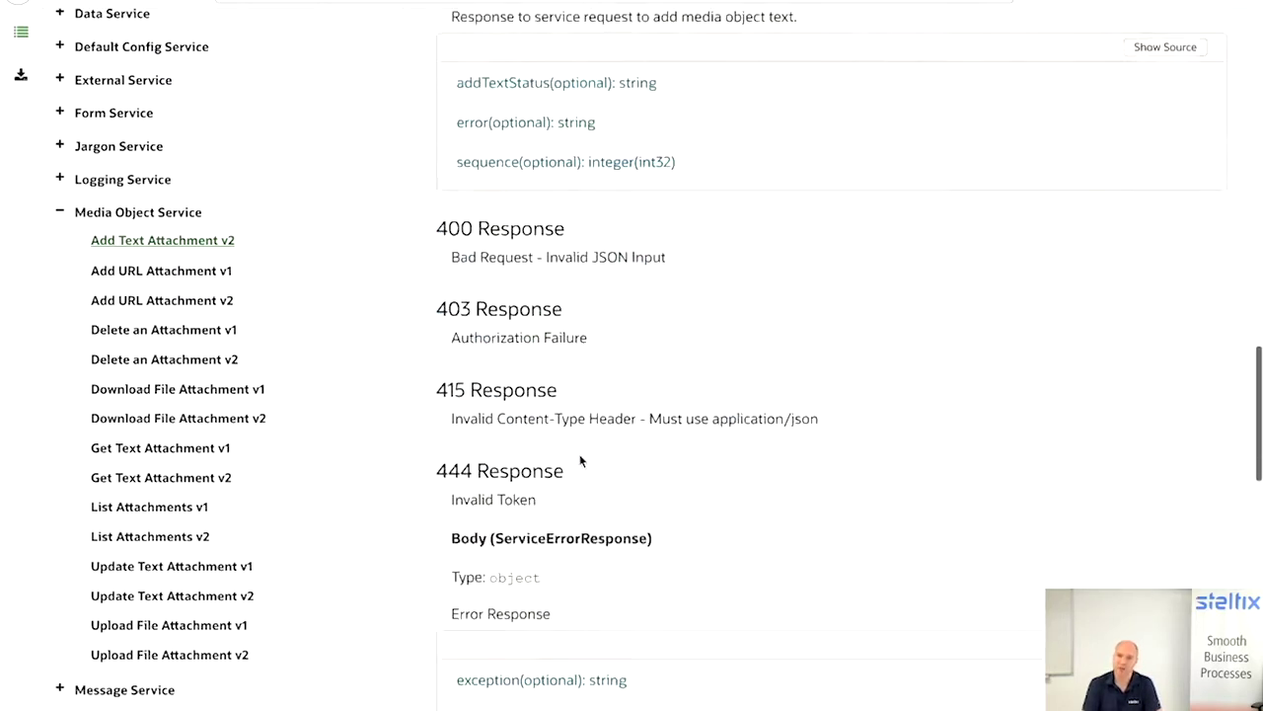
{"action": "scroll", "coordinate": [581, 461], "scroll_direction": "down", "scroll_amount": 5}
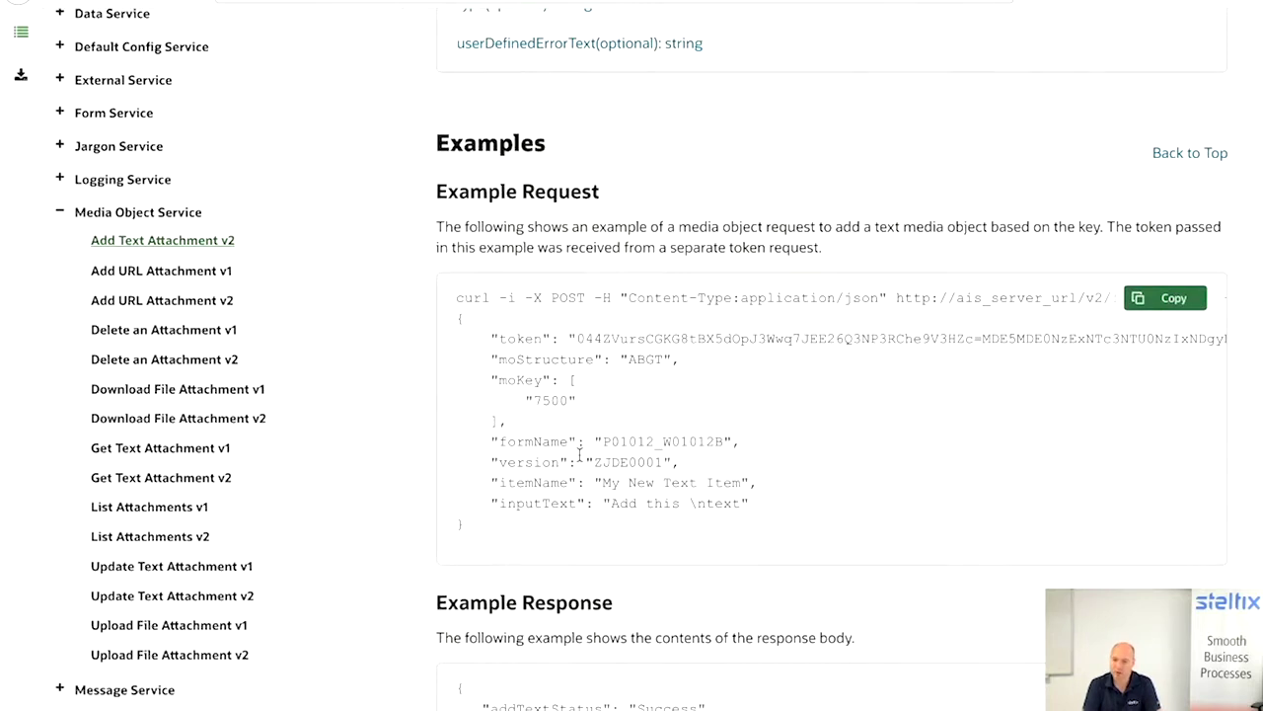
{"action": "scroll", "coordinate": [581, 454], "scroll_direction": "down", "scroll_amount": 5}
{"action": "scroll", "coordinate": [581, 452], "scroll_direction": "up", "scroll_amount": 5}
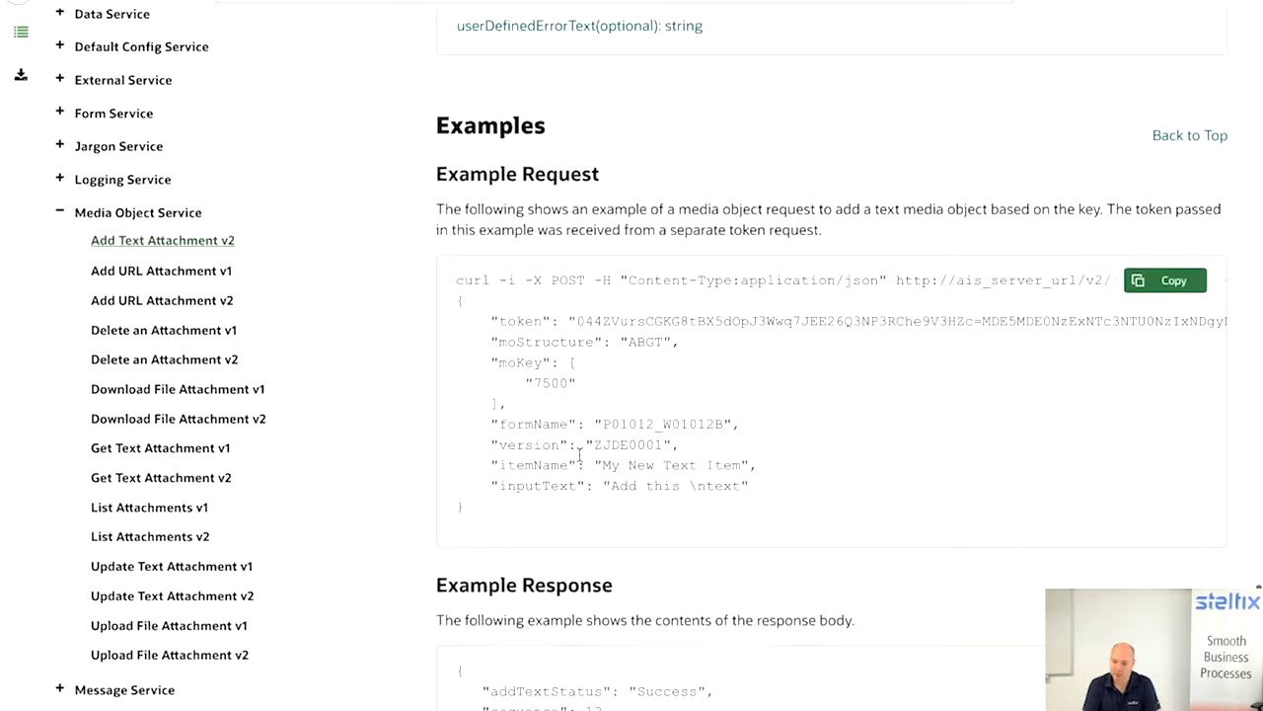
{"action": "left_click_drag", "start_coordinate": [457, 301], "coordinate": [539, 507]}
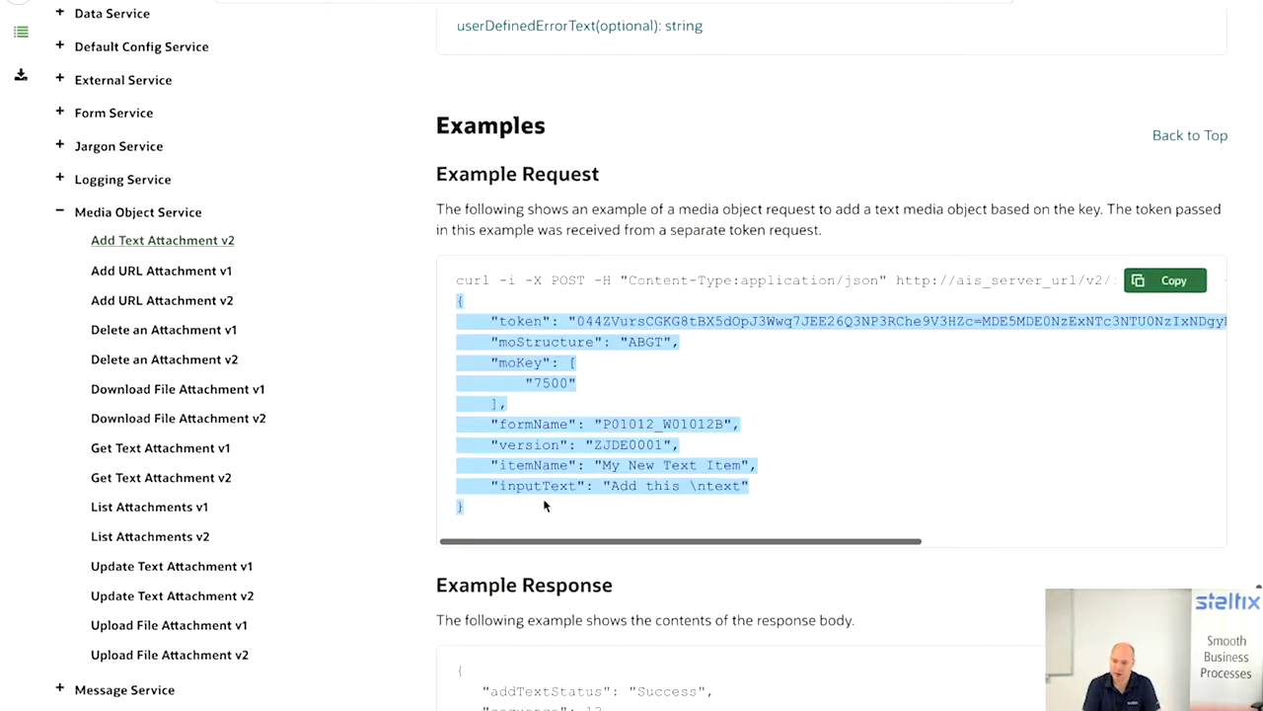
{"action": "key", "text": "alt+Tab"}
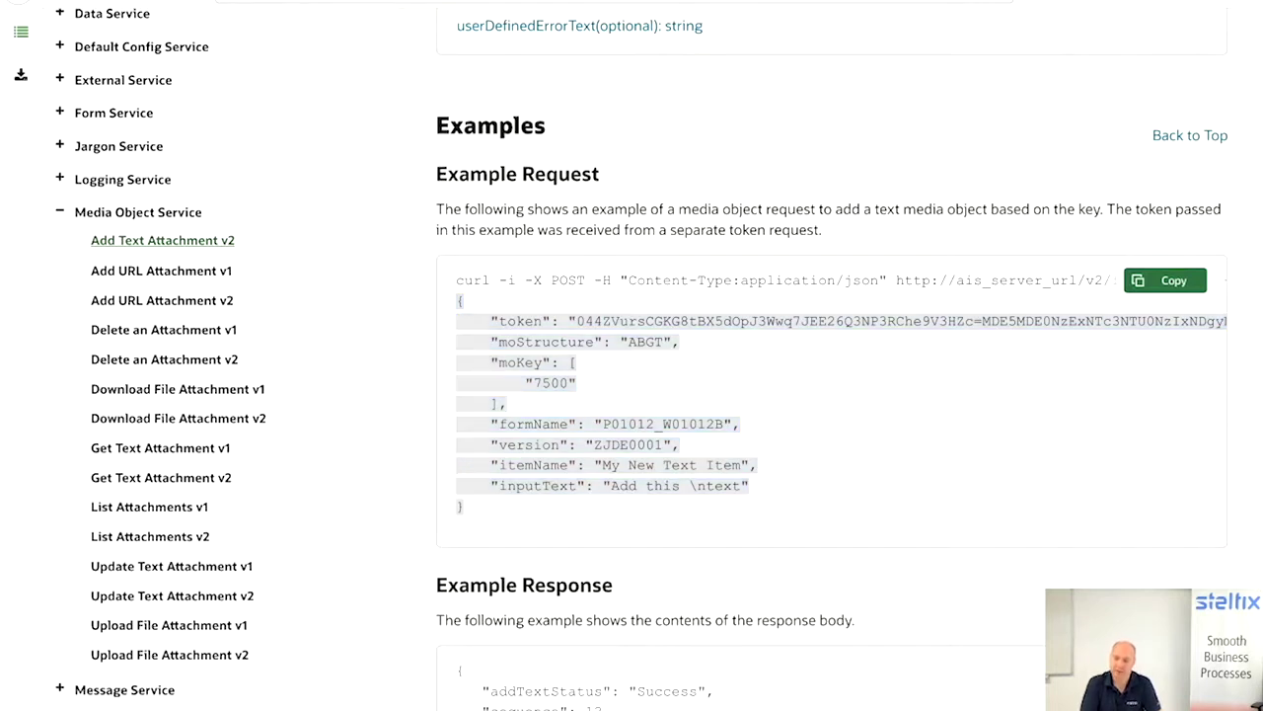
Paste the example JSON into CN_MO_addtext's body, replacing values with ${moStructure}-style variables, and save
{"action": "key", "text": "alt+Tab"}
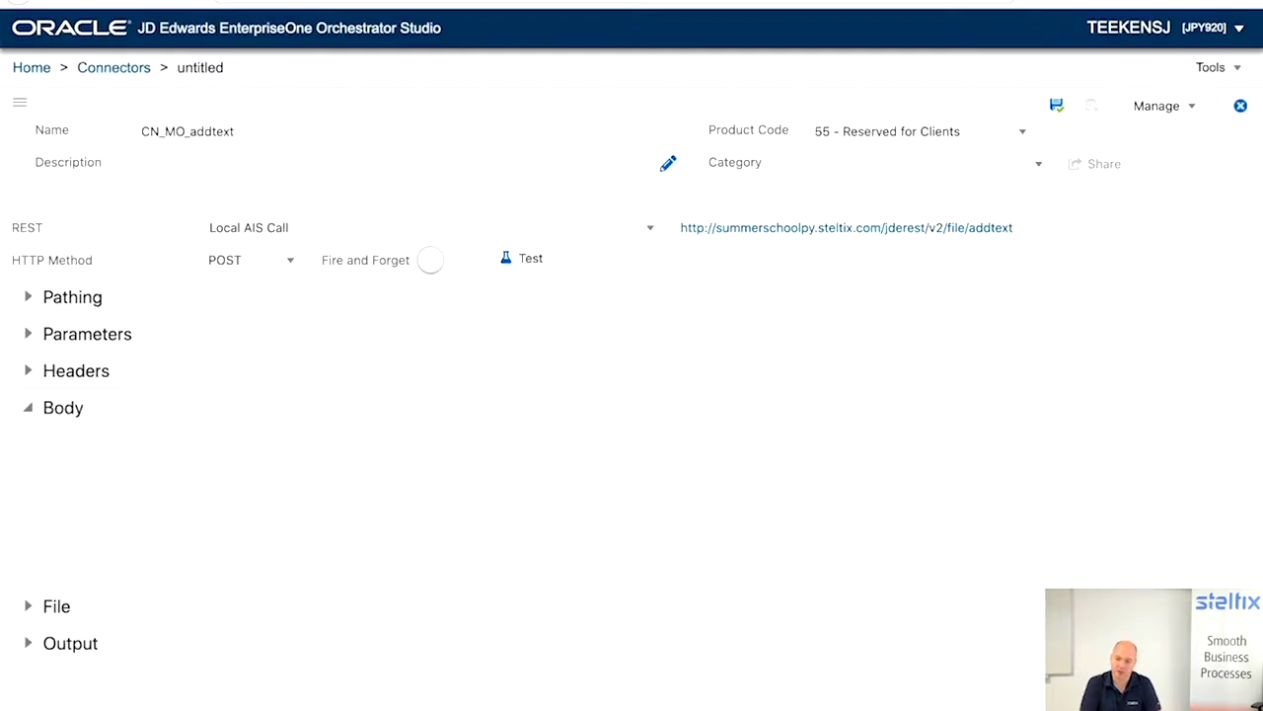
{"action": "type", "text": "{   \"moStructure\": \"${moStructure}\",   \"moKey\": [     \"${moKey}\"   ],   \"formName\": \"${applicationForm}\",   \"version\": \"${version}\",   \"itemName\": \"${itemName}\",   \"inputText\": \"${inputText}\" }"}
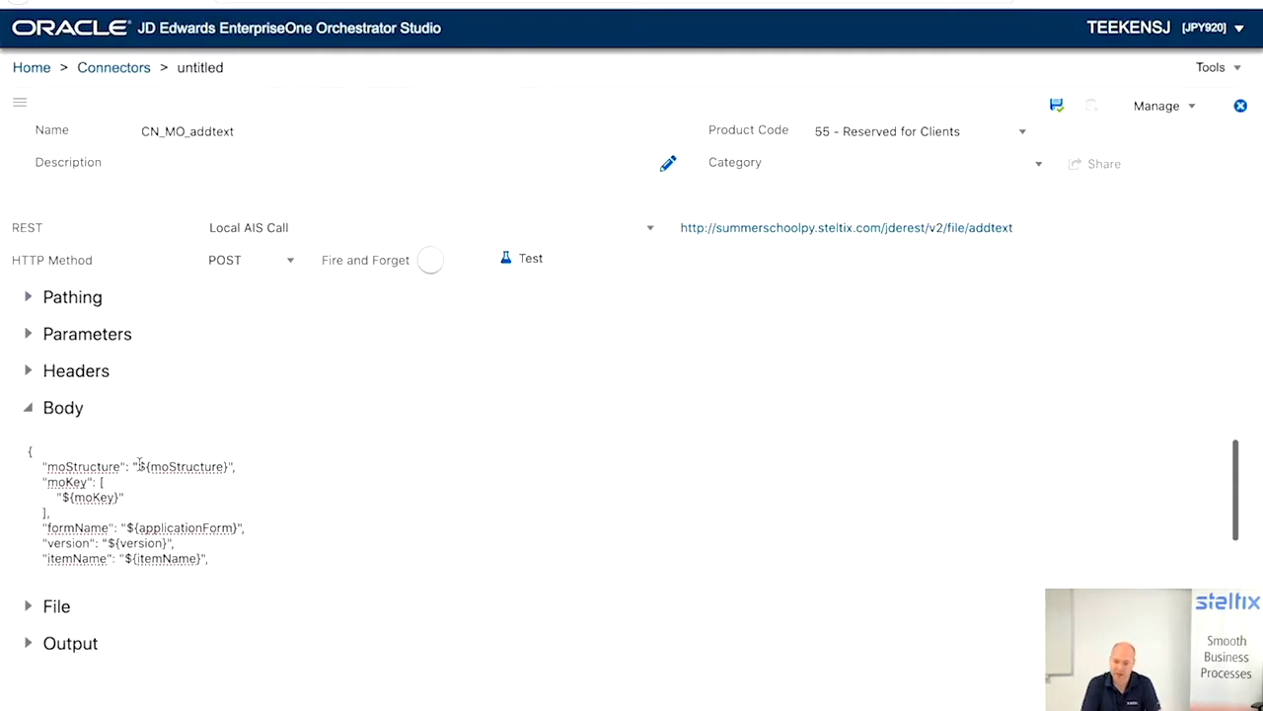
{"action": "left_click_drag", "start_coordinate": [139, 466], "coordinate": [228, 467]}
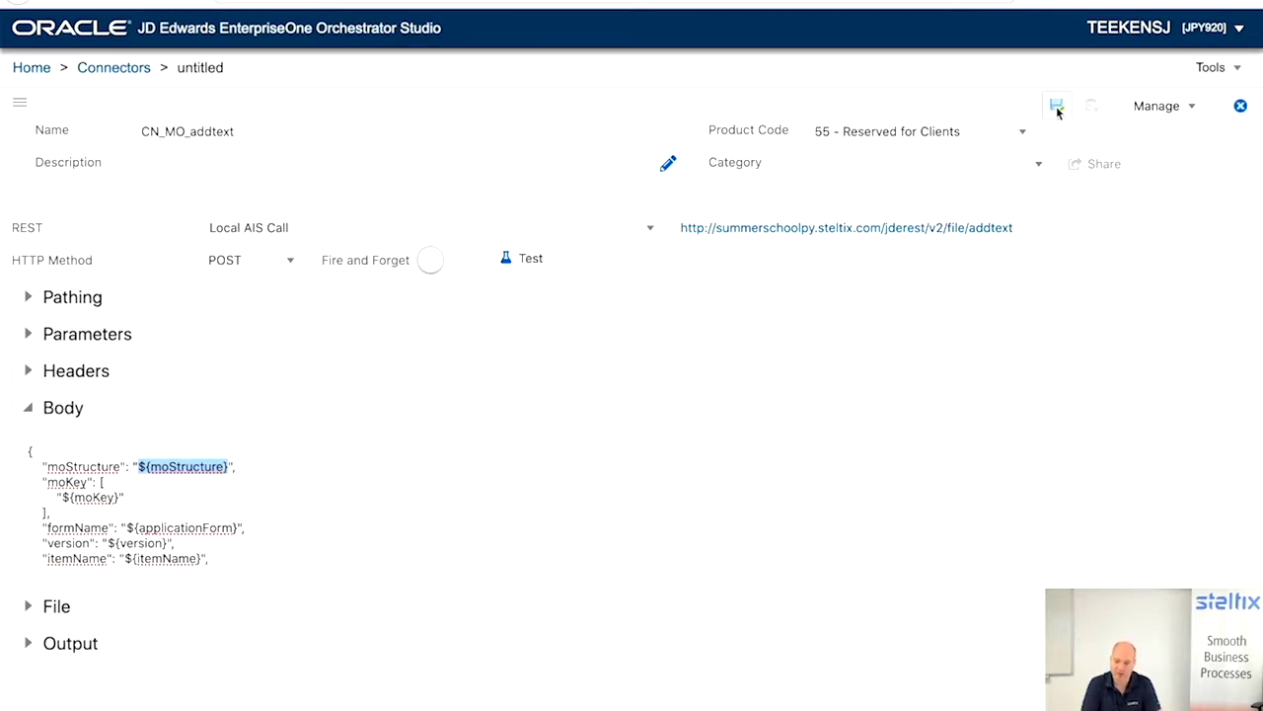
{"action": "left_click", "coordinate": [1056, 107]}
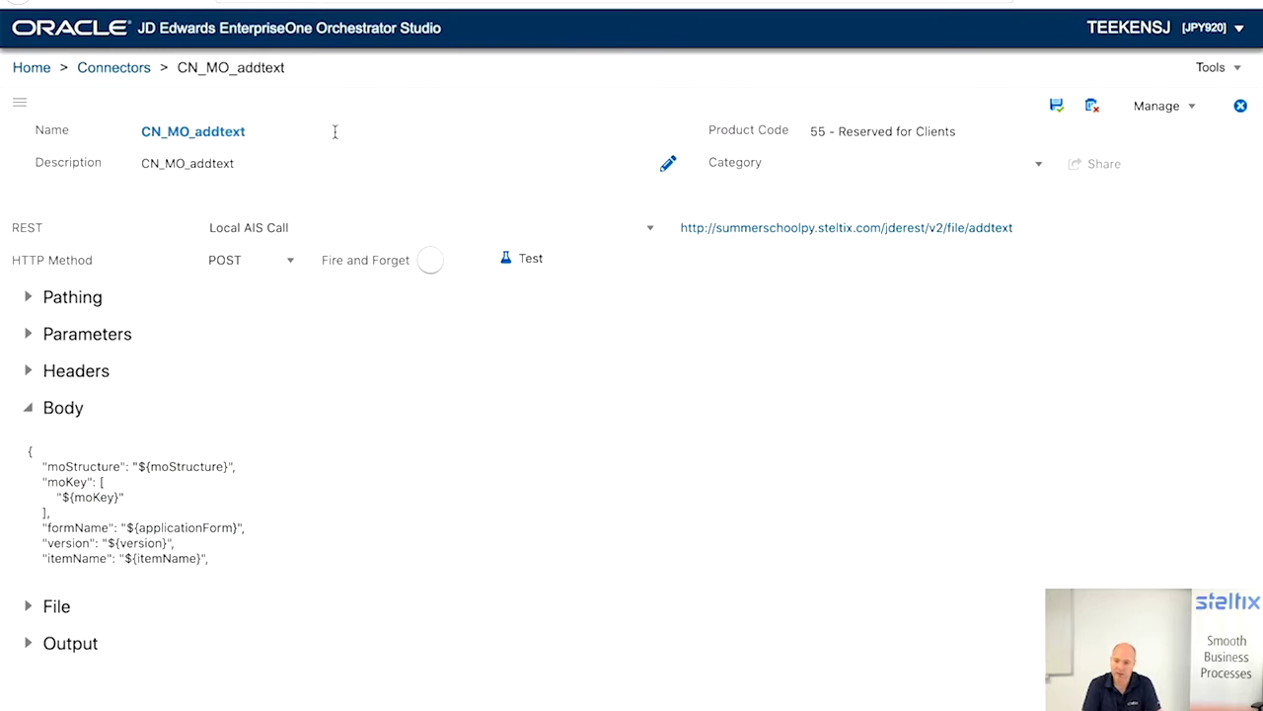
Start REST connector CN_MO_gettext with the Local AIS Call connection and POST method
{"action": "left_click", "coordinate": [116, 70]}
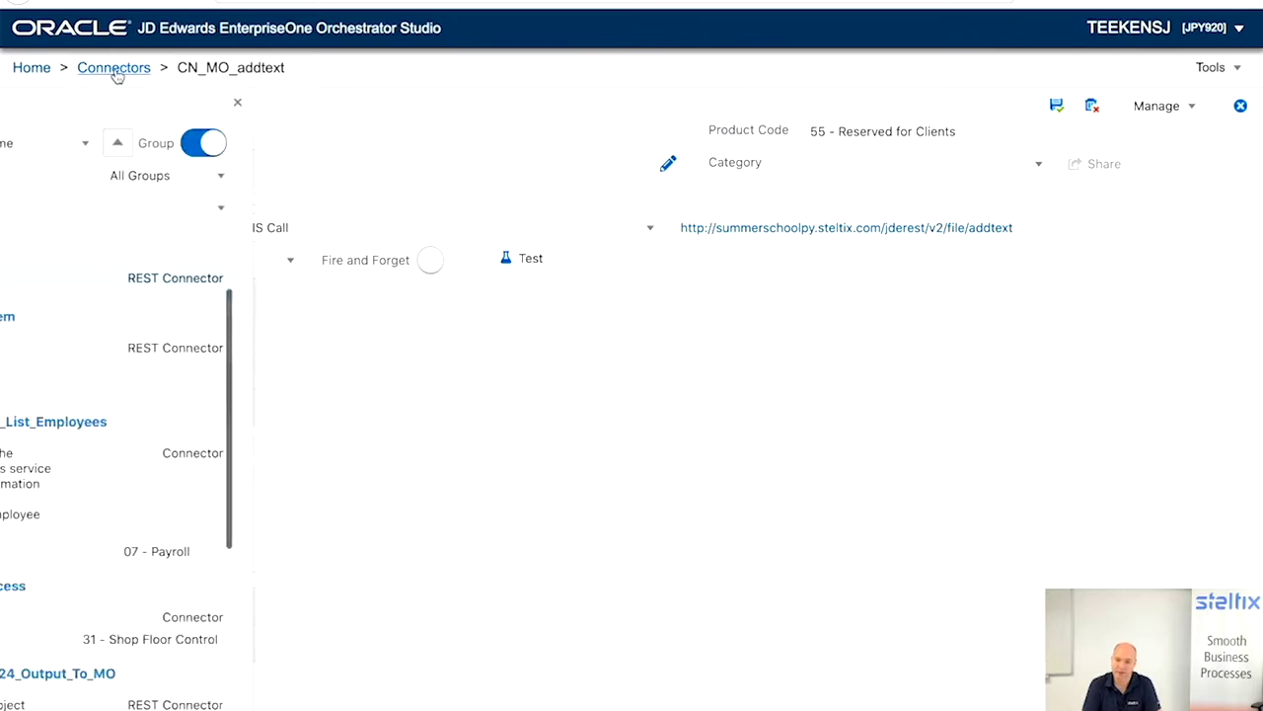
{"action": "left_click", "coordinate": [98, 146]}
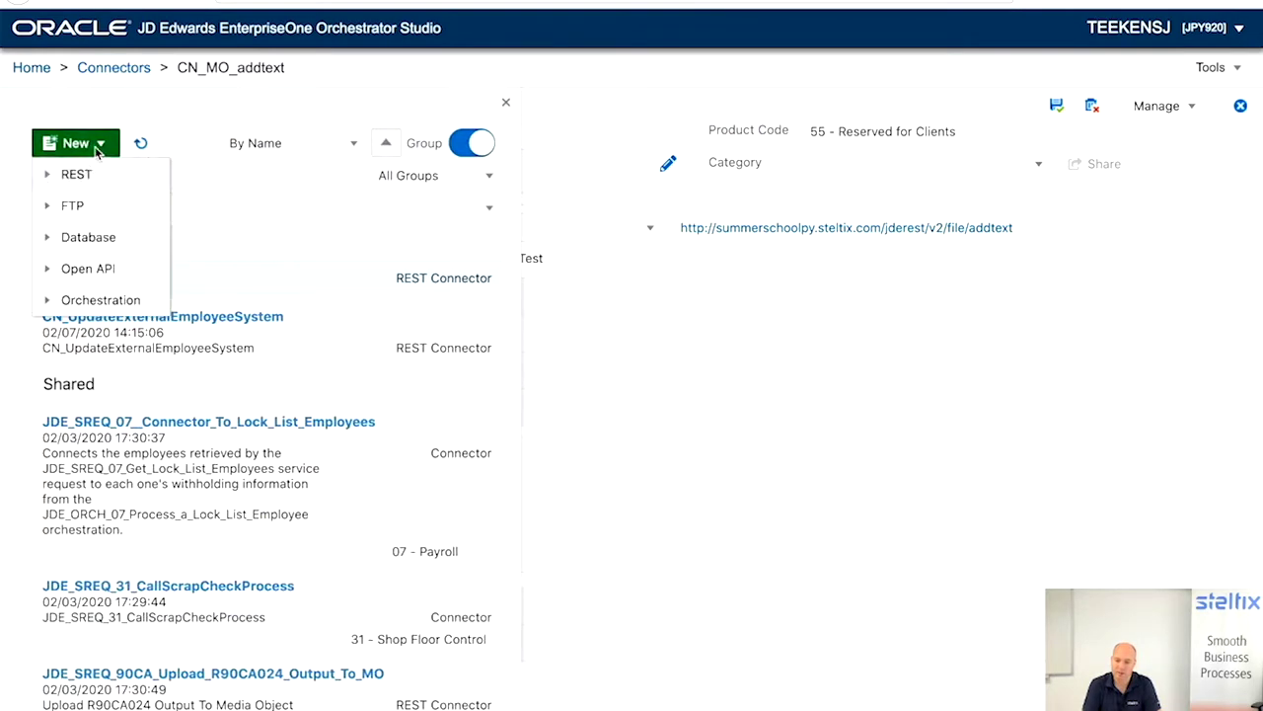
{"action": "left_click", "coordinate": [77, 174]}
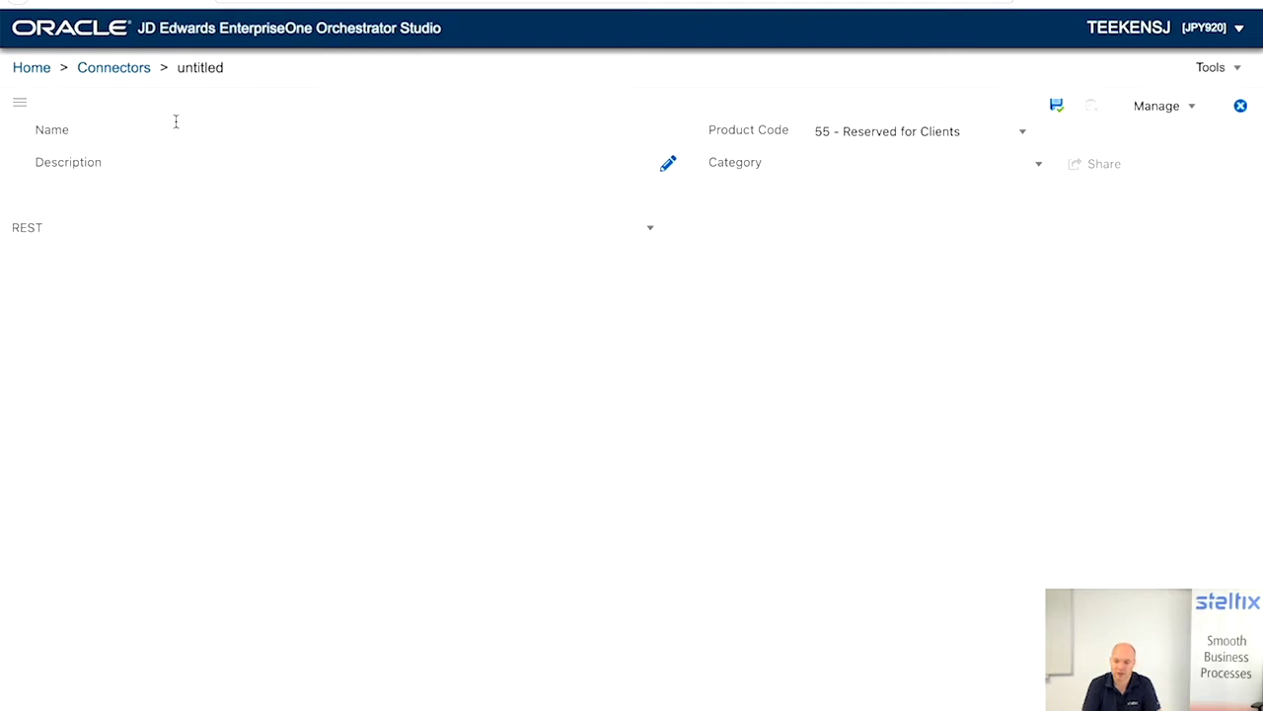
{"action": "type", "text": "CN_MO_gettext"}
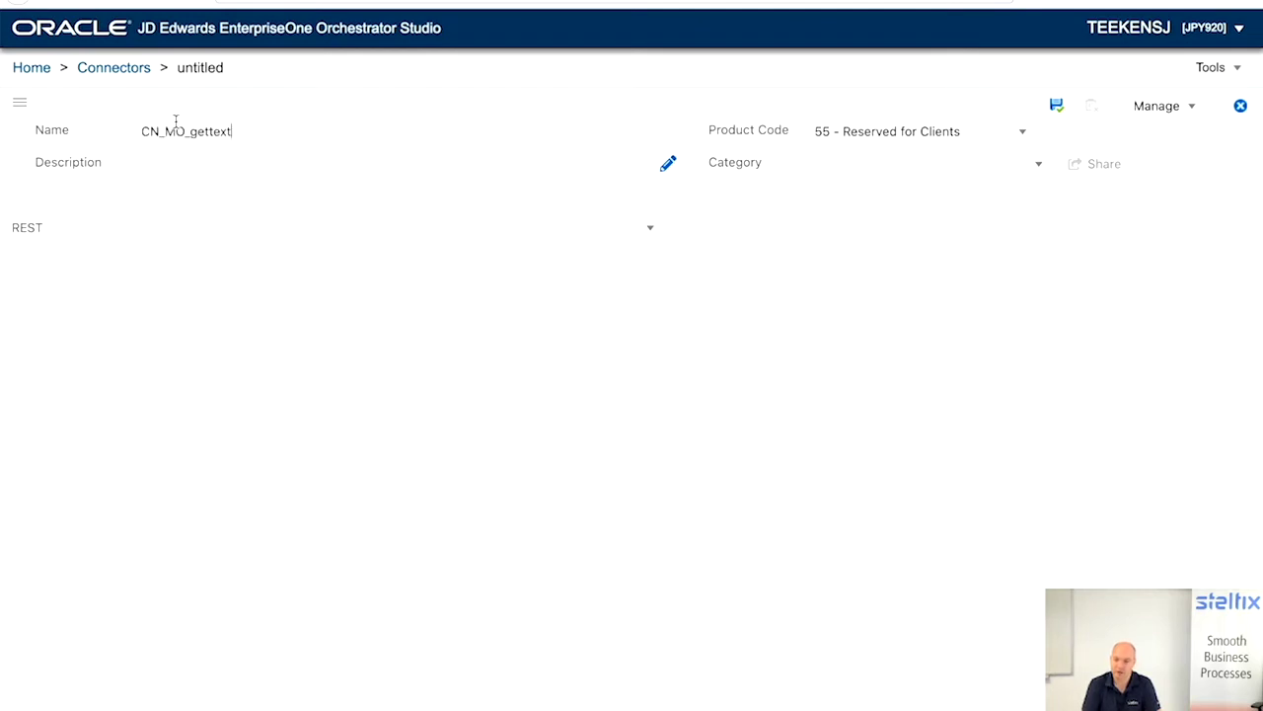
{"action": "left_click", "coordinate": [231, 228]}
{"action": "left_click", "coordinate": [237, 279]}
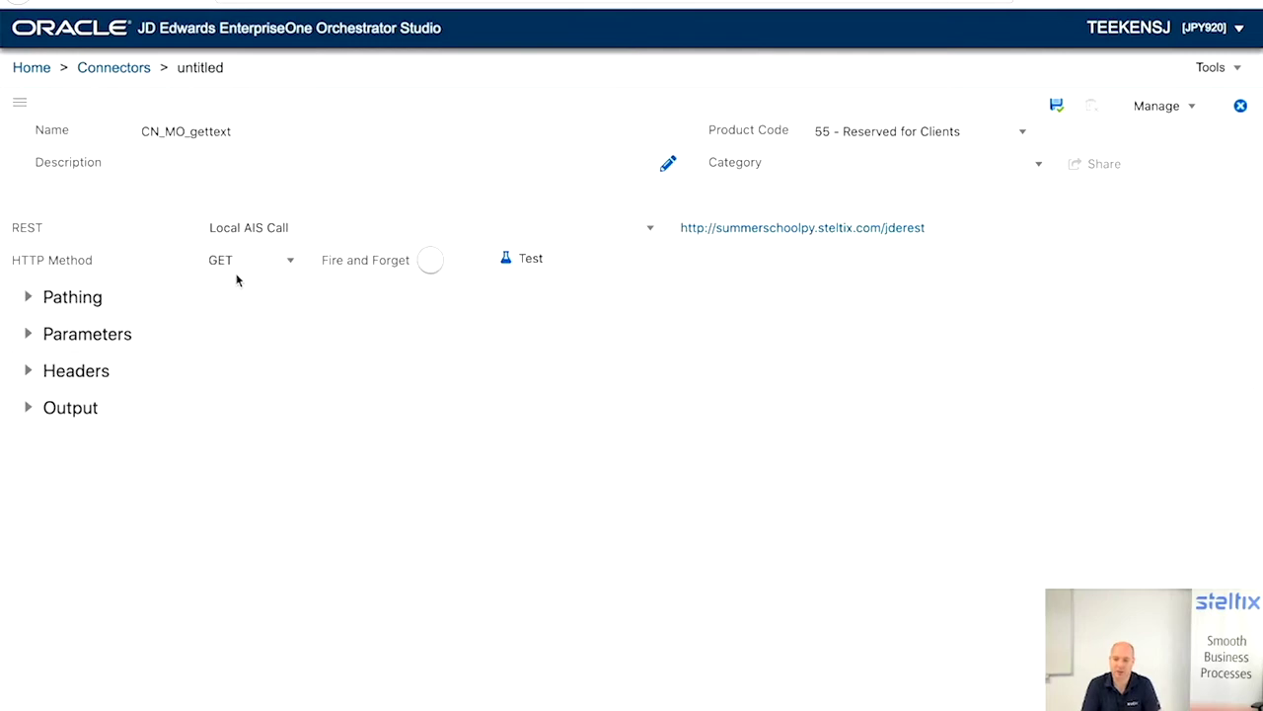
{"action": "left_click", "coordinate": [239, 261]}
{"action": "left_click", "coordinate": [232, 347]}
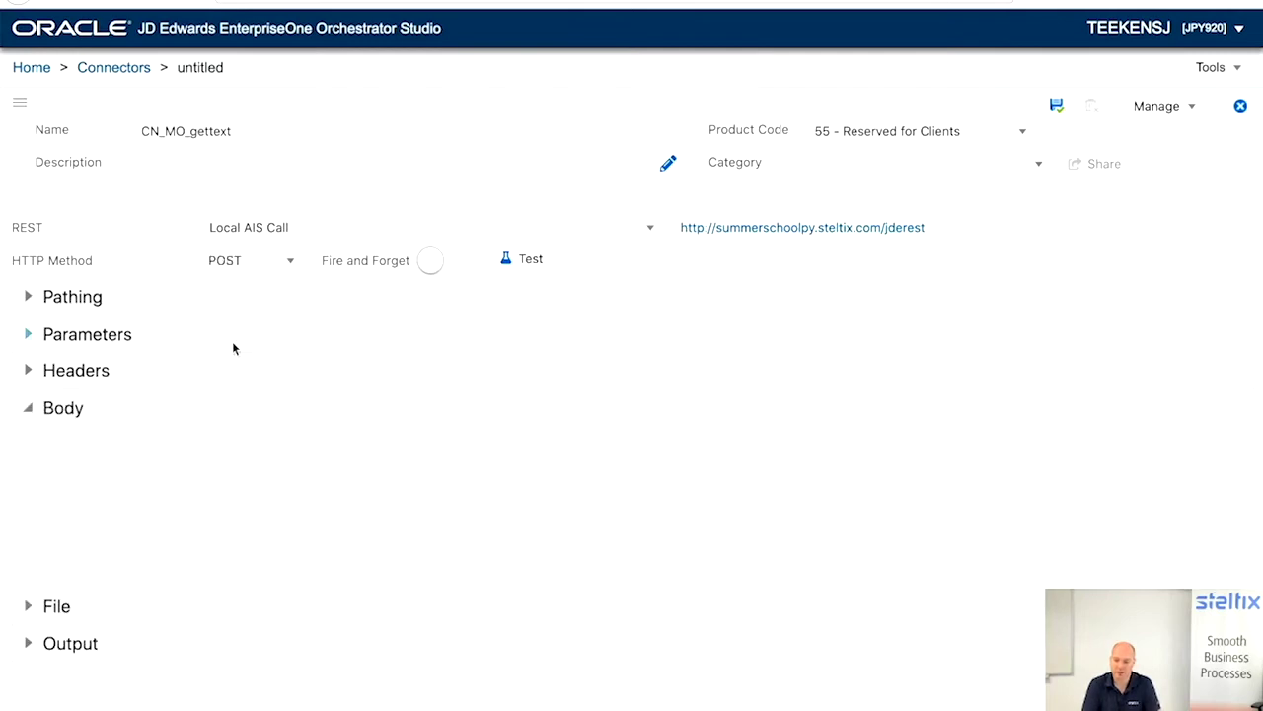
{"action": "key", "text": "ctrl+Tab"}
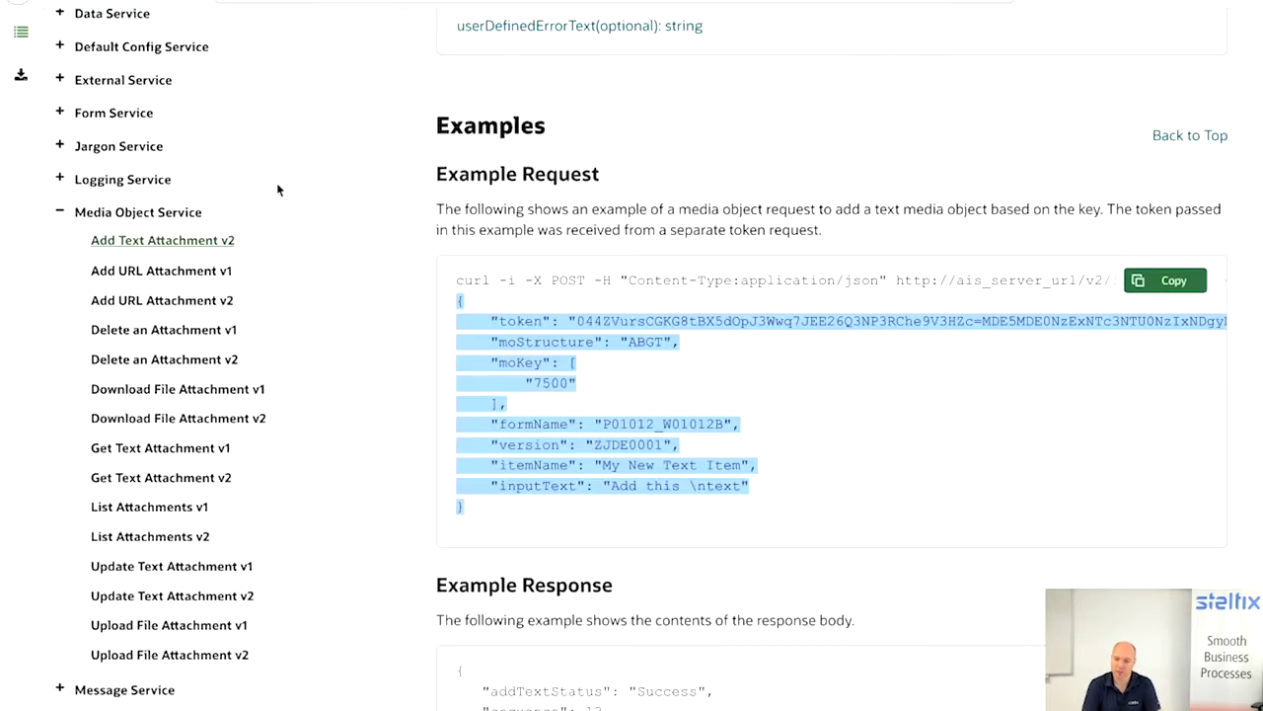
Copy v2/file/gettext from the Get Text Attachment v2 docs into the connector's pathing value
{"action": "left_click", "coordinate": [203, 478]}
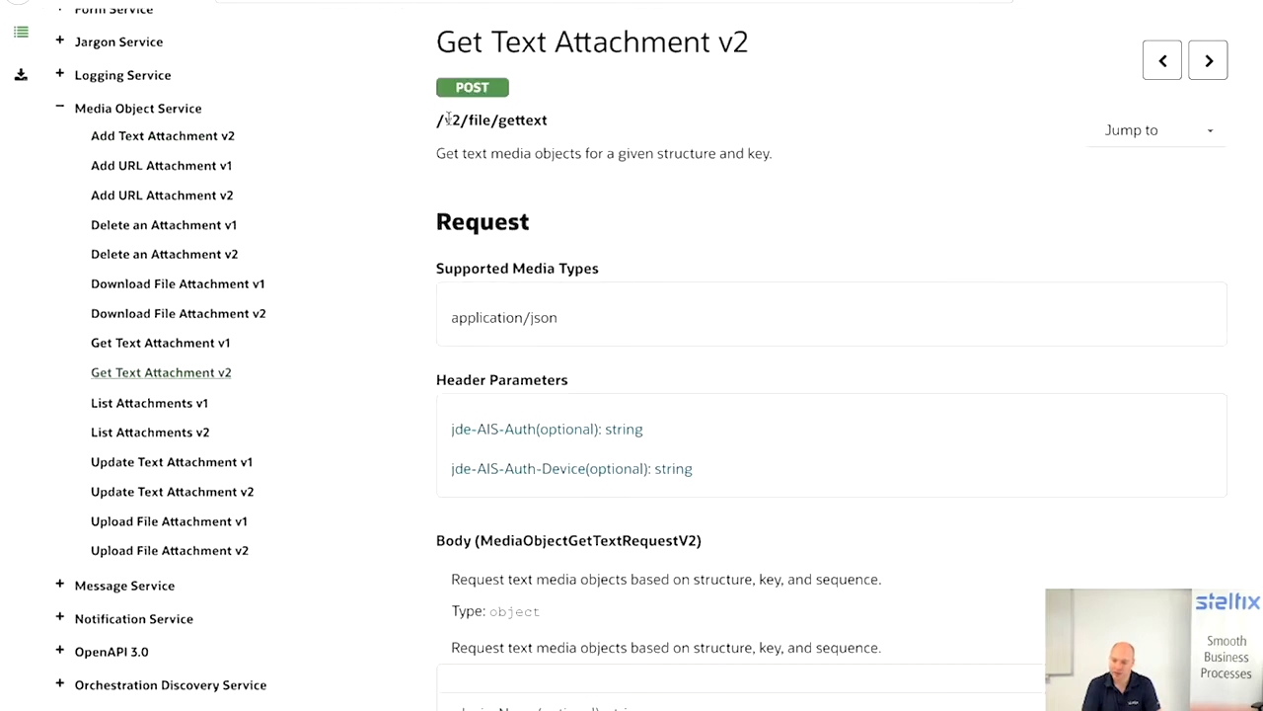
{"action": "left_click_drag", "start_coordinate": [446, 120], "coordinate": [552, 120]}
{"action": "key", "text": "ctrl+c"}
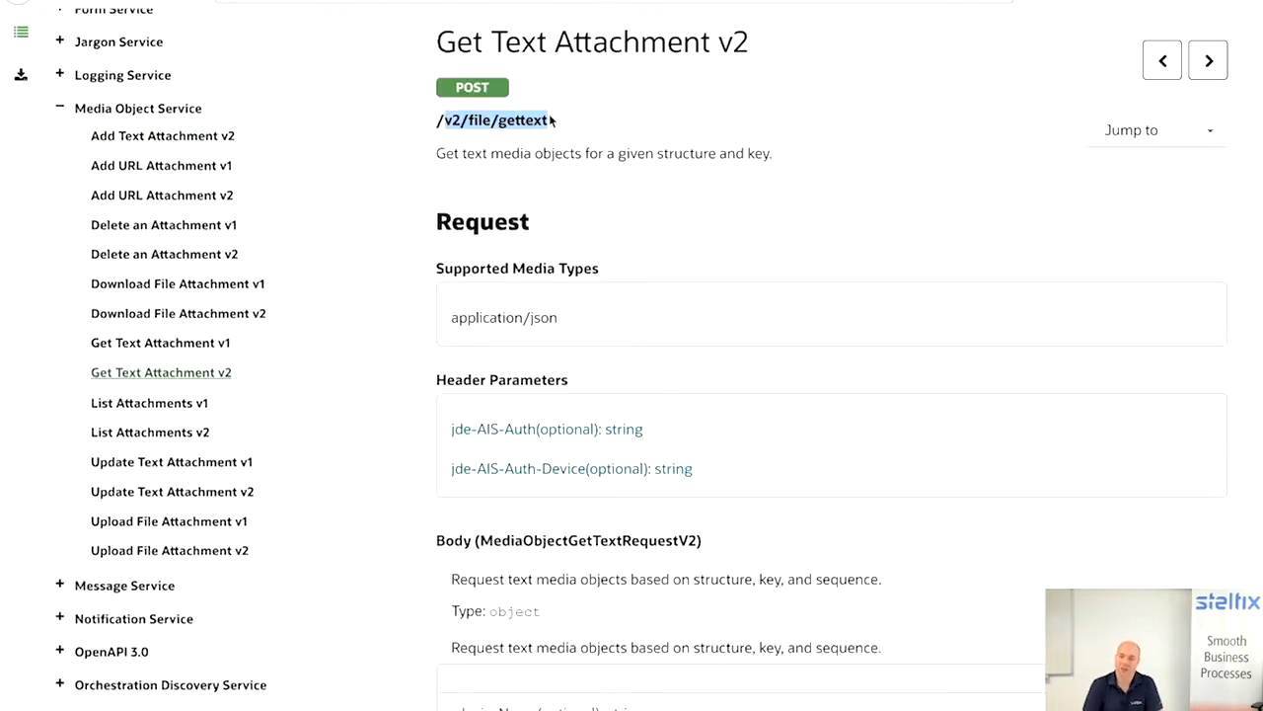
{"action": "key", "text": "alt+Tab"}
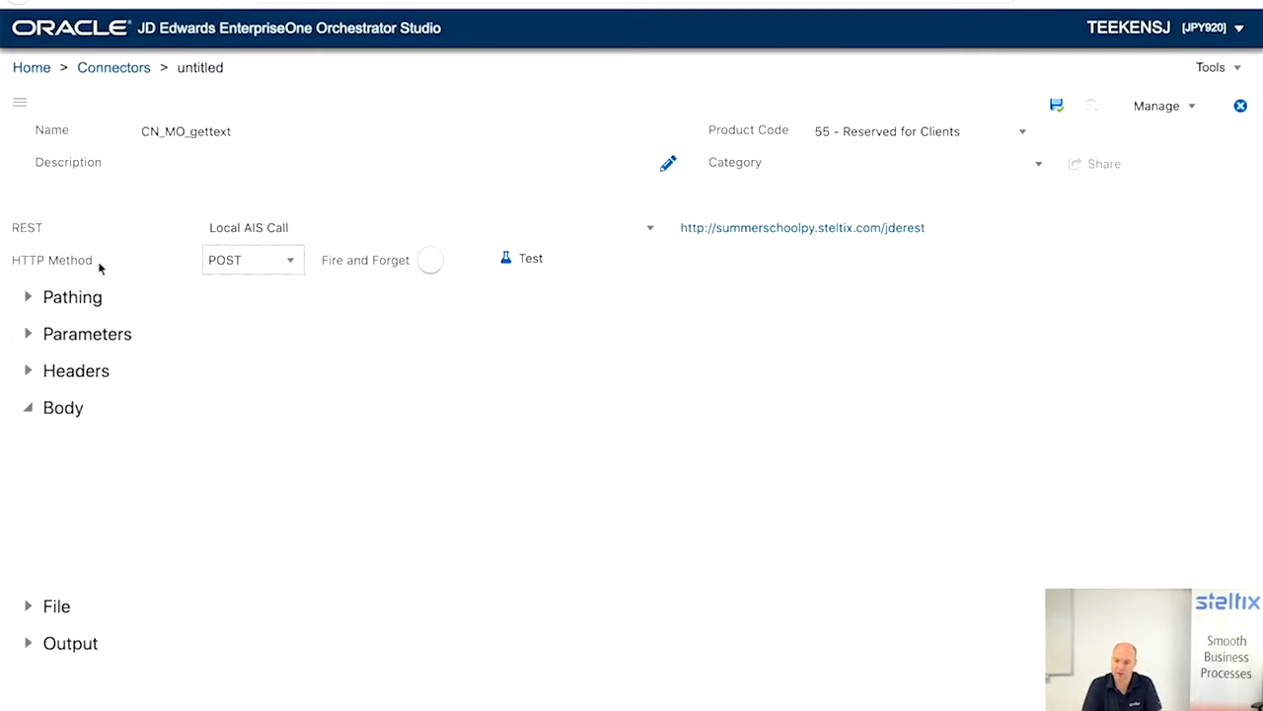
{"action": "left_click", "coordinate": [30, 299]}
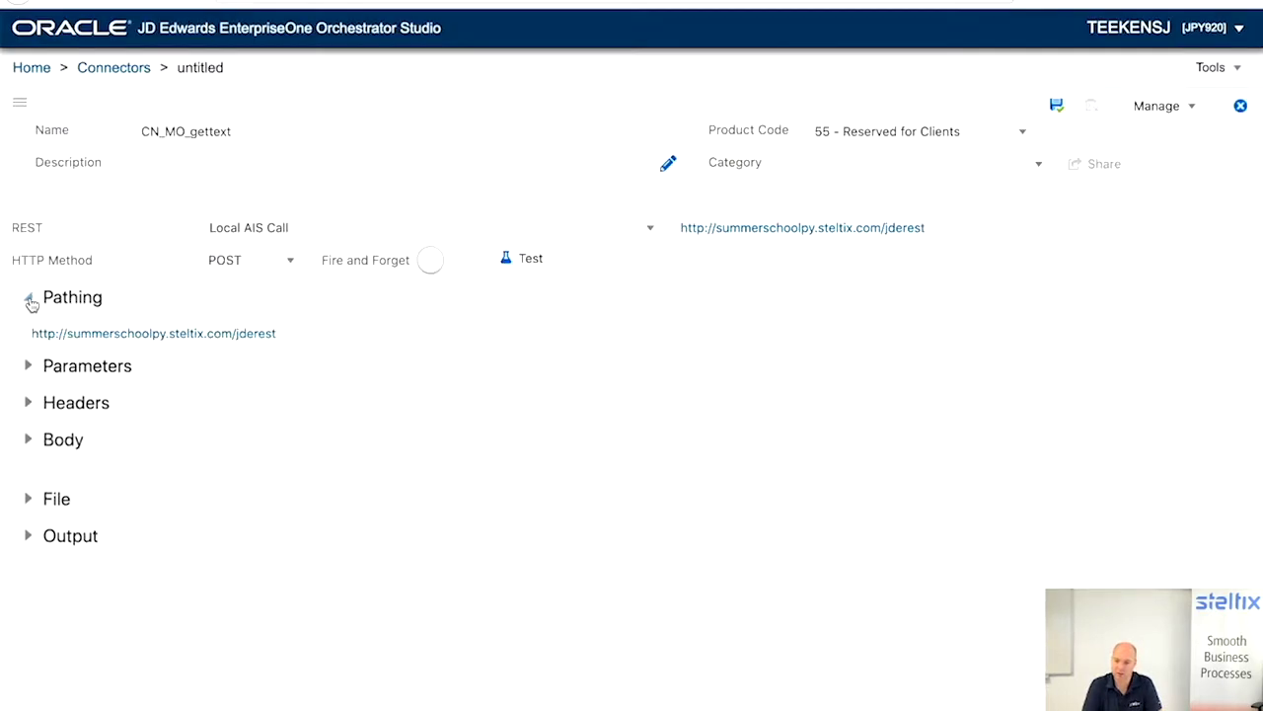
{"action": "left_click", "coordinate": [49, 397]}
{"action": "key", "text": "ctrl+v"}
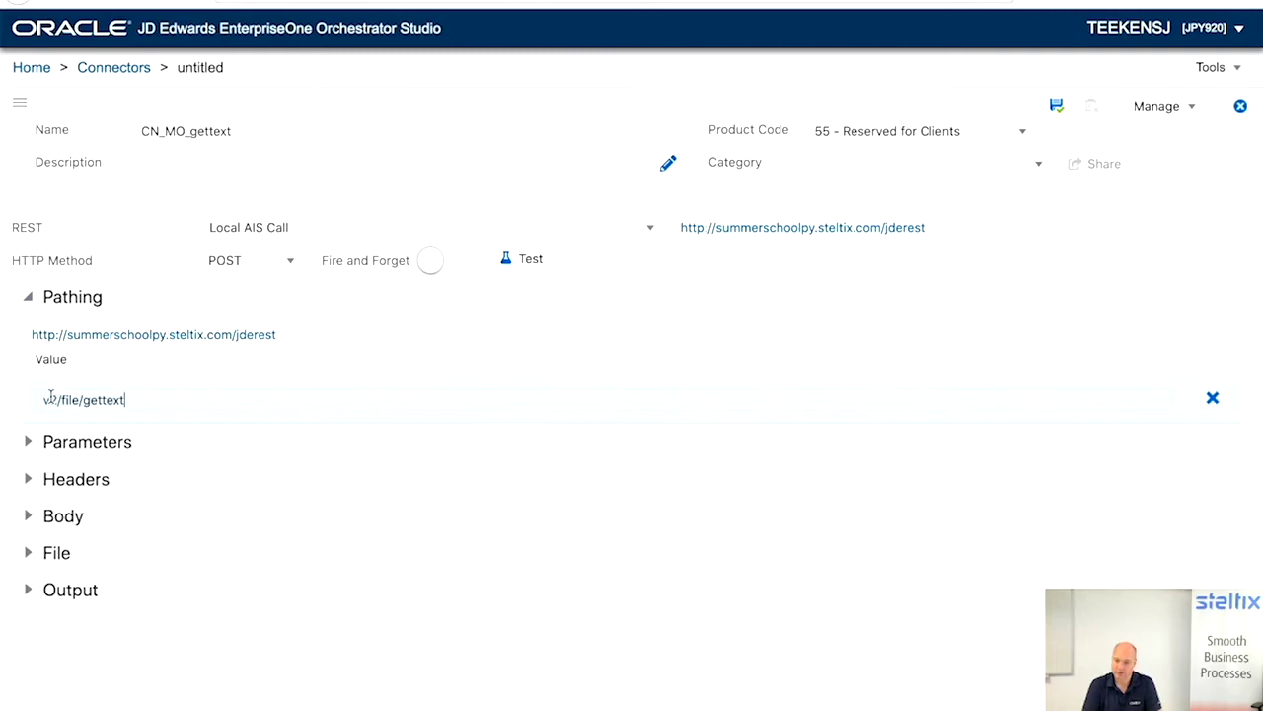
{"action": "left_click", "coordinate": [149, 367]}
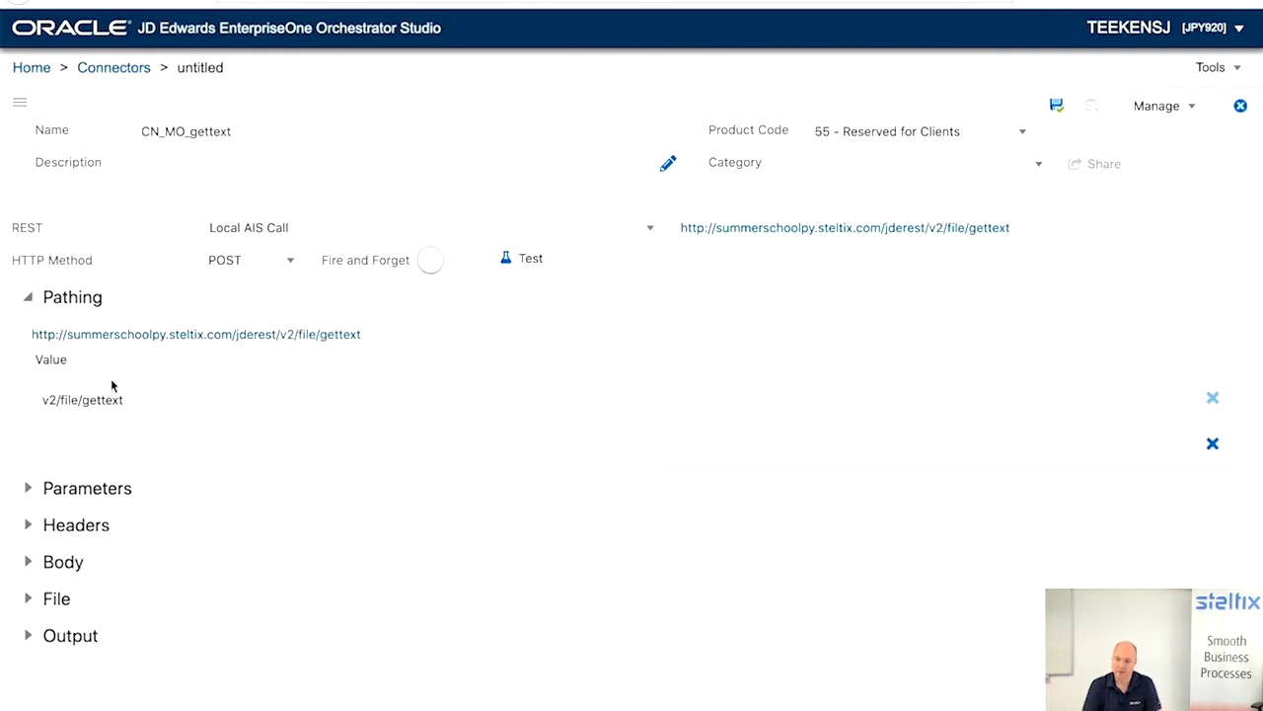
{"action": "left_click", "coordinate": [28, 298]}
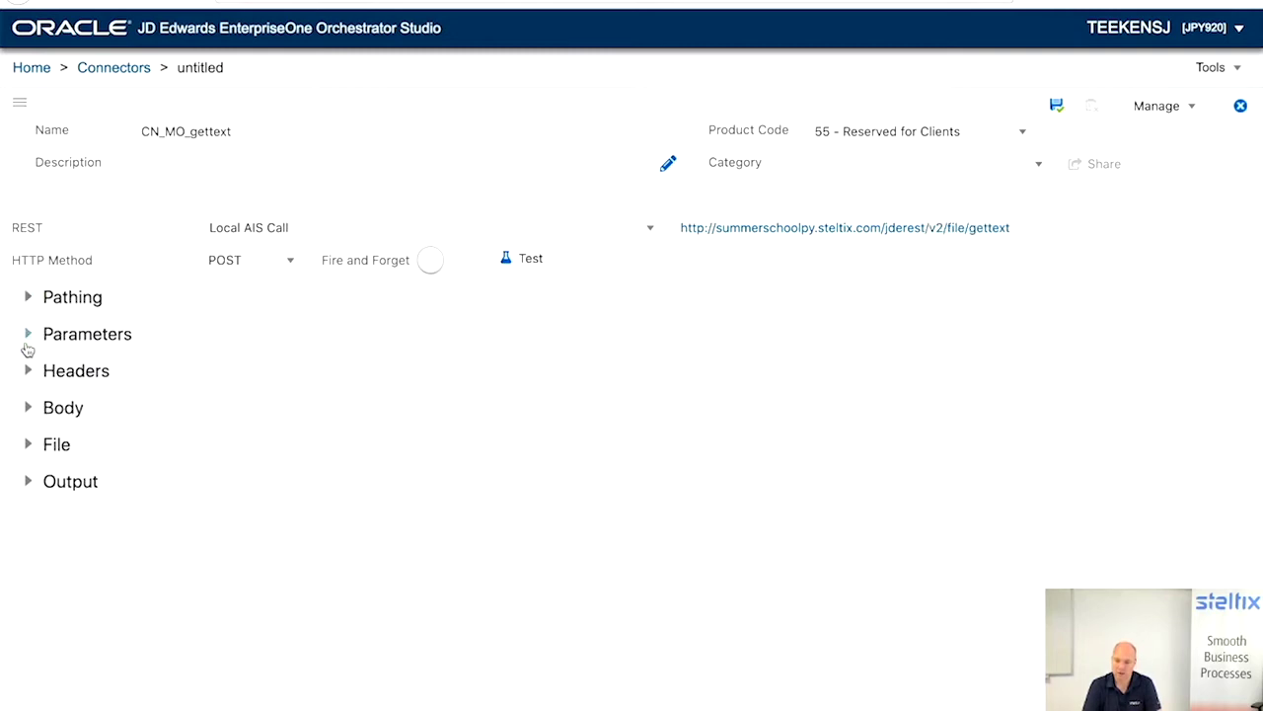
Add a Content-Type header set to application/json and expand the Body section
{"action": "left_click", "coordinate": [28, 372]}
{"action": "left_click", "coordinate": [81, 455]}
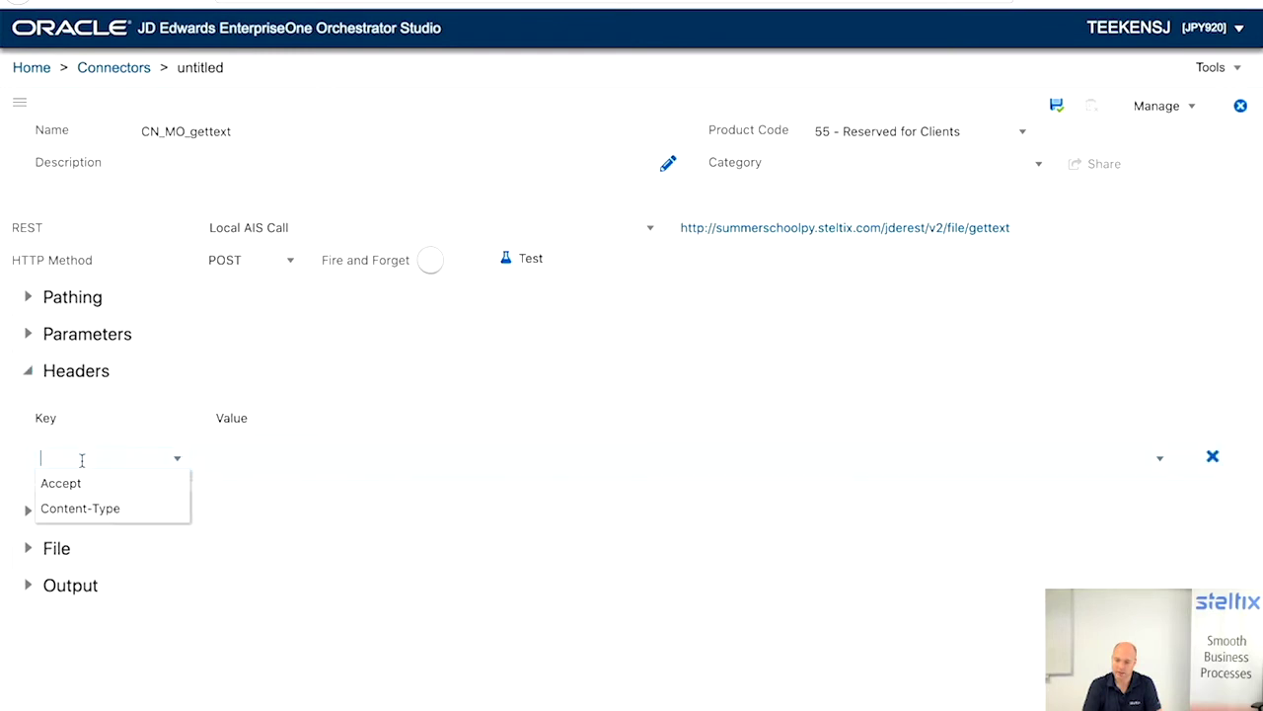
{"action": "left_click", "coordinate": [79, 507]}
{"action": "left_click", "coordinate": [223, 460]}
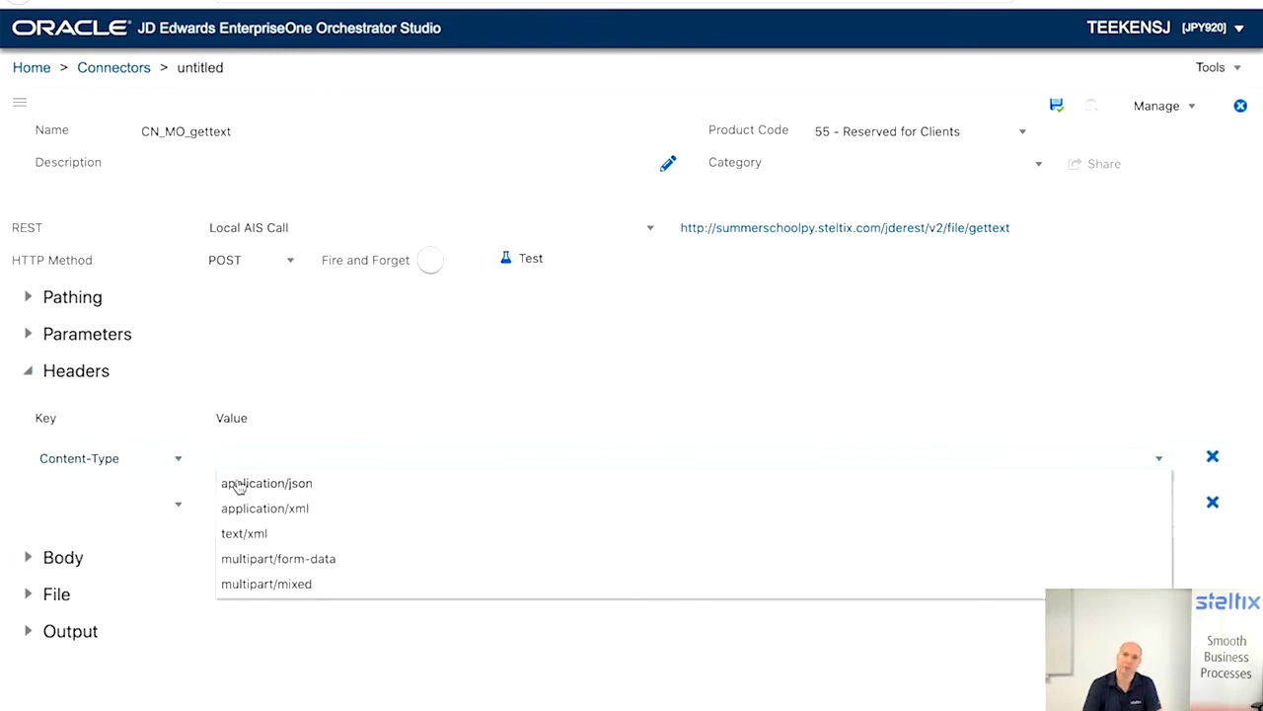
{"action": "left_click", "coordinate": [239, 484]}
{"action": "left_click", "coordinate": [28, 370]}
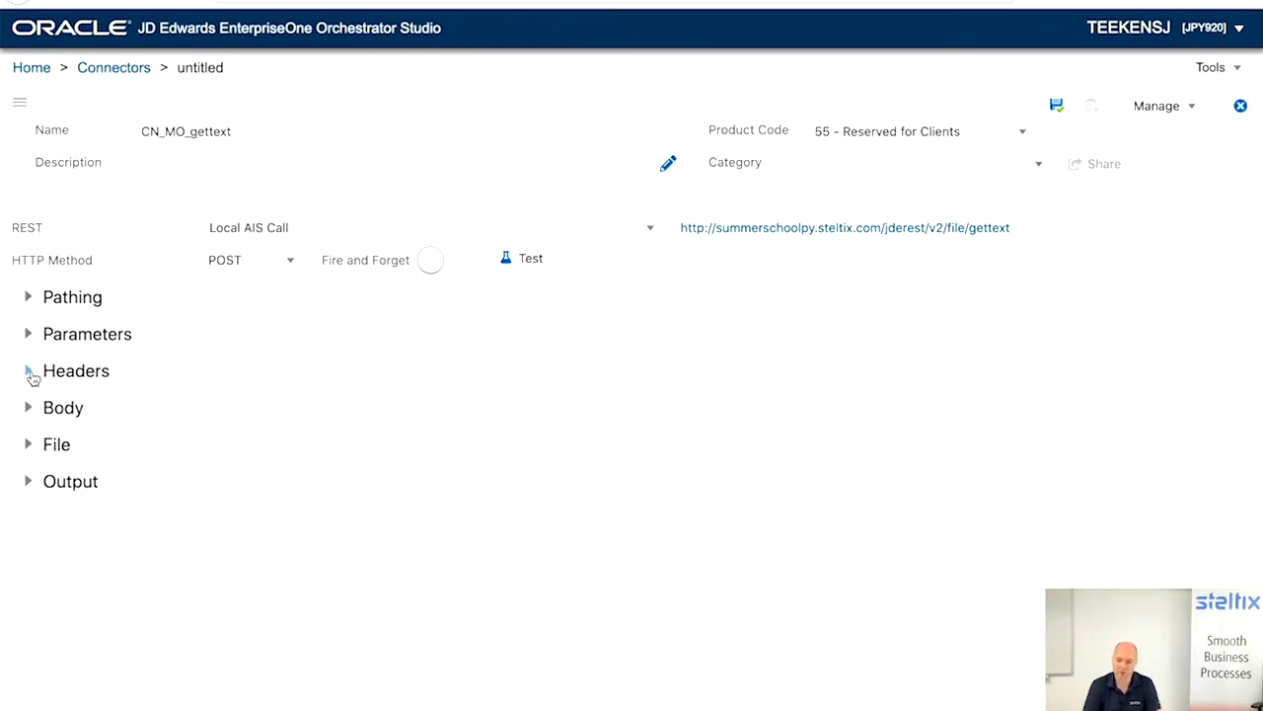
{"action": "left_click", "coordinate": [30, 409]}
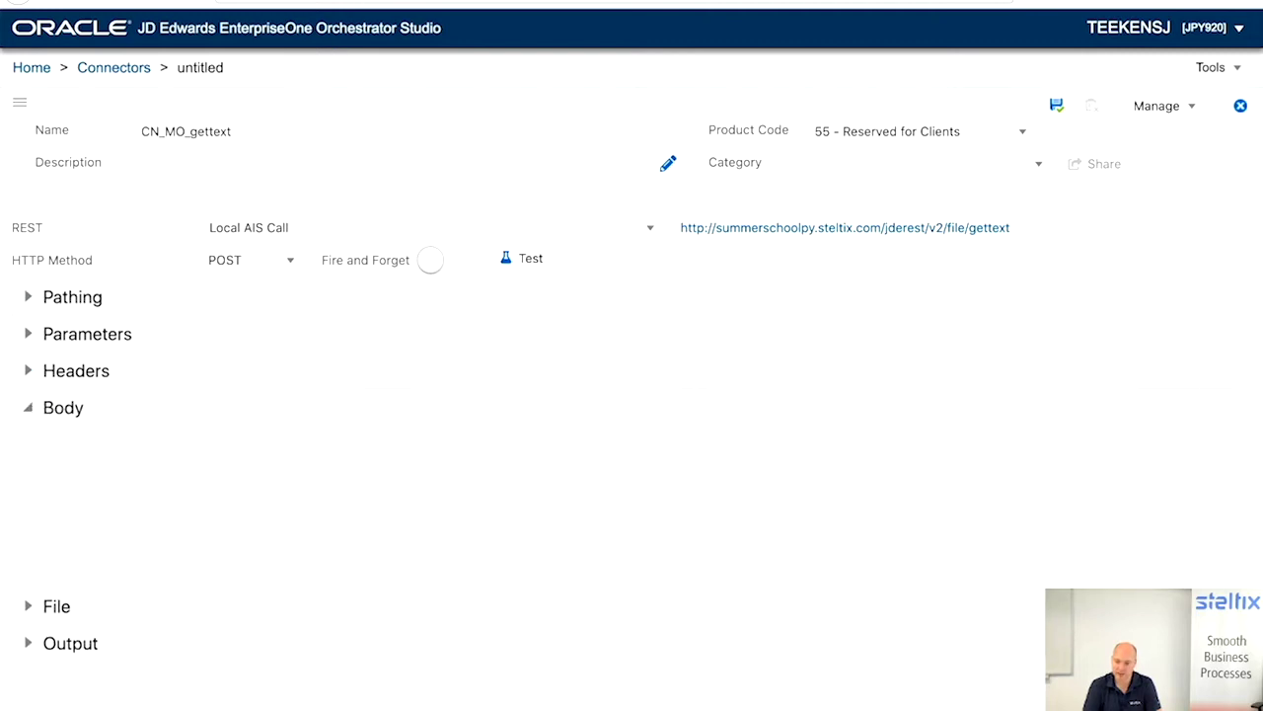
{"action": "left_click", "coordinate": [394, 4]}
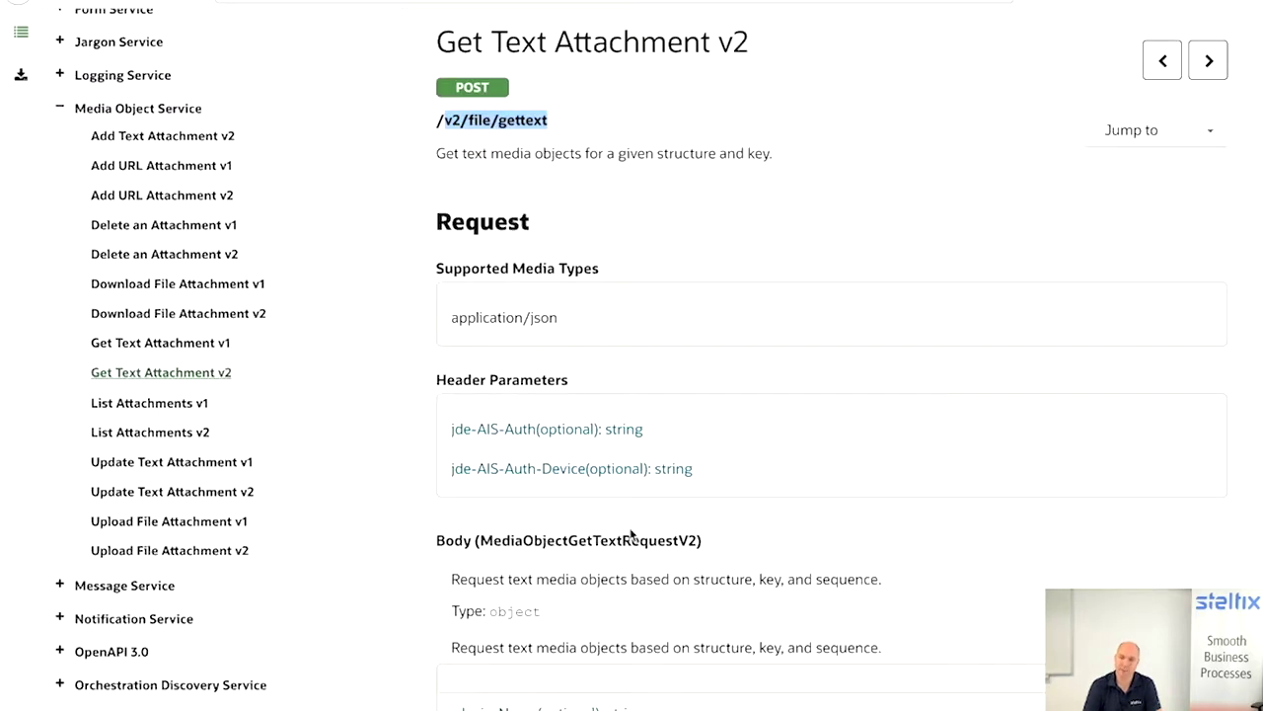
{"action": "scroll", "coordinate": [631, 534], "scroll_direction": "down", "scroll_amount": 20}
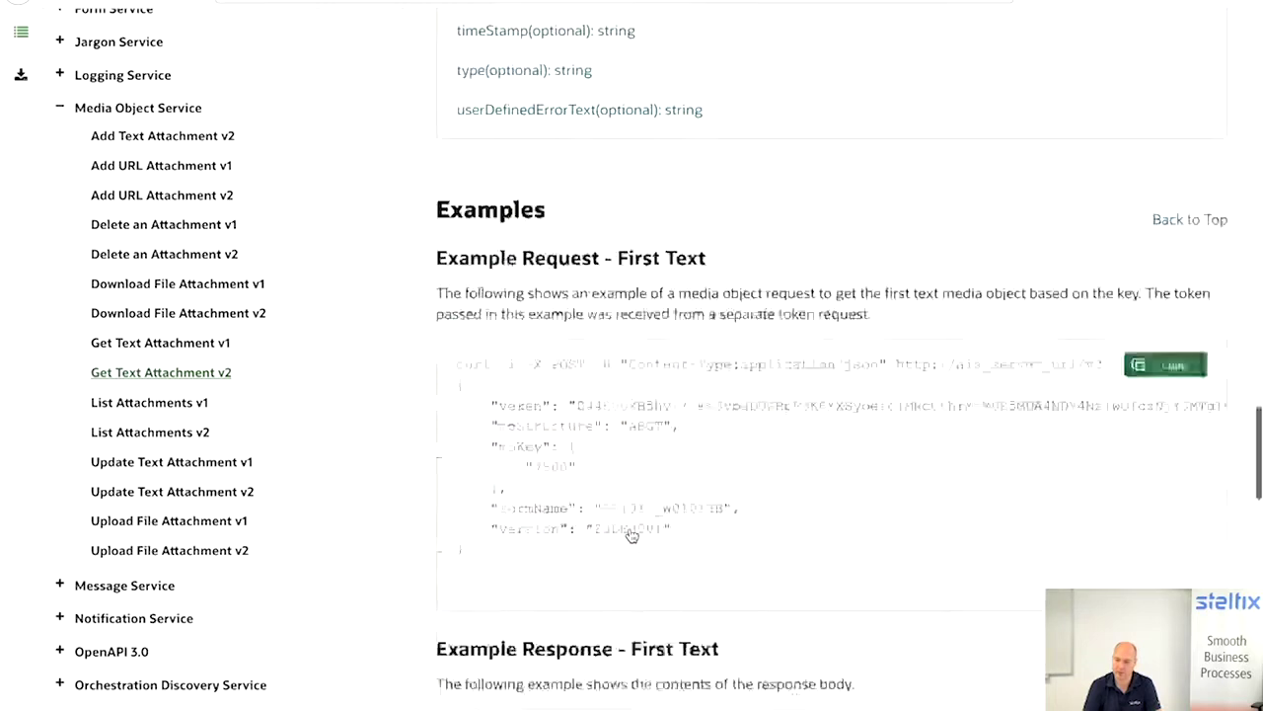
Copy the Single By Sequence example request JSON from the Get Text Attachment v2 docs
{"action": "scroll", "coordinate": [631, 534], "scroll_direction": "down", "scroll_amount": 3}
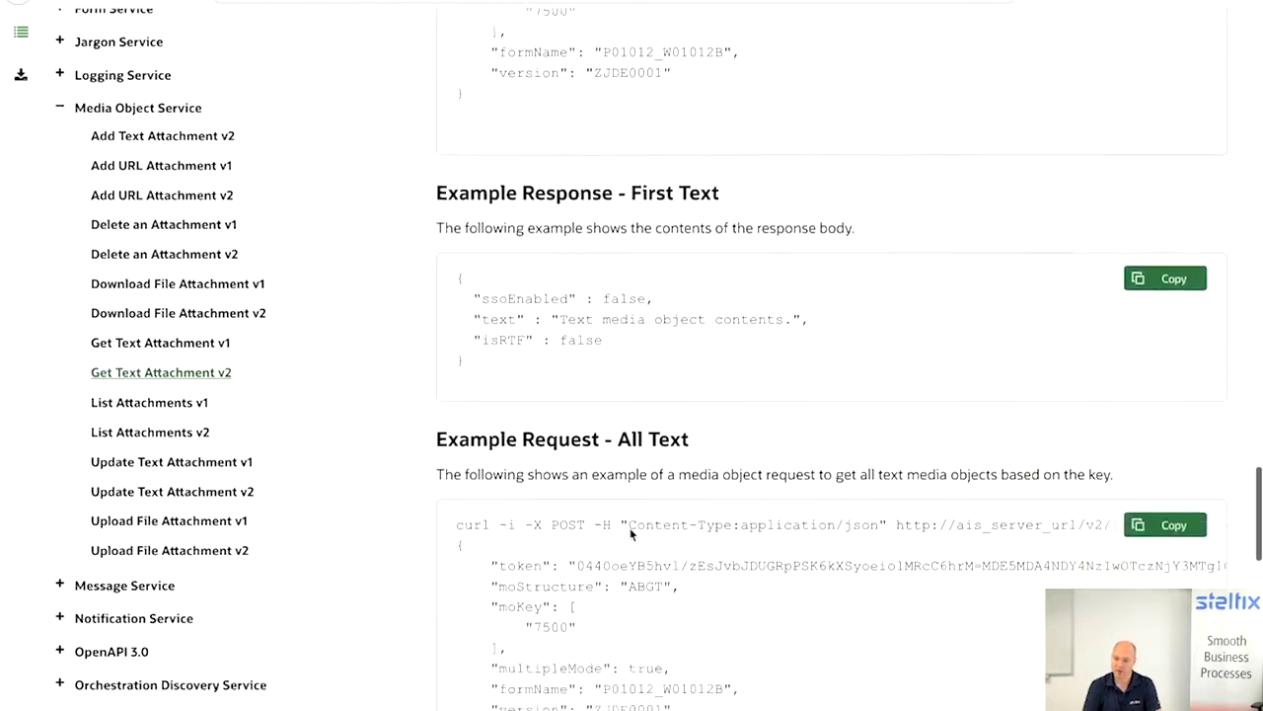
{"action": "scroll", "coordinate": [630, 534], "scroll_direction": "down", "scroll_amount": 10}
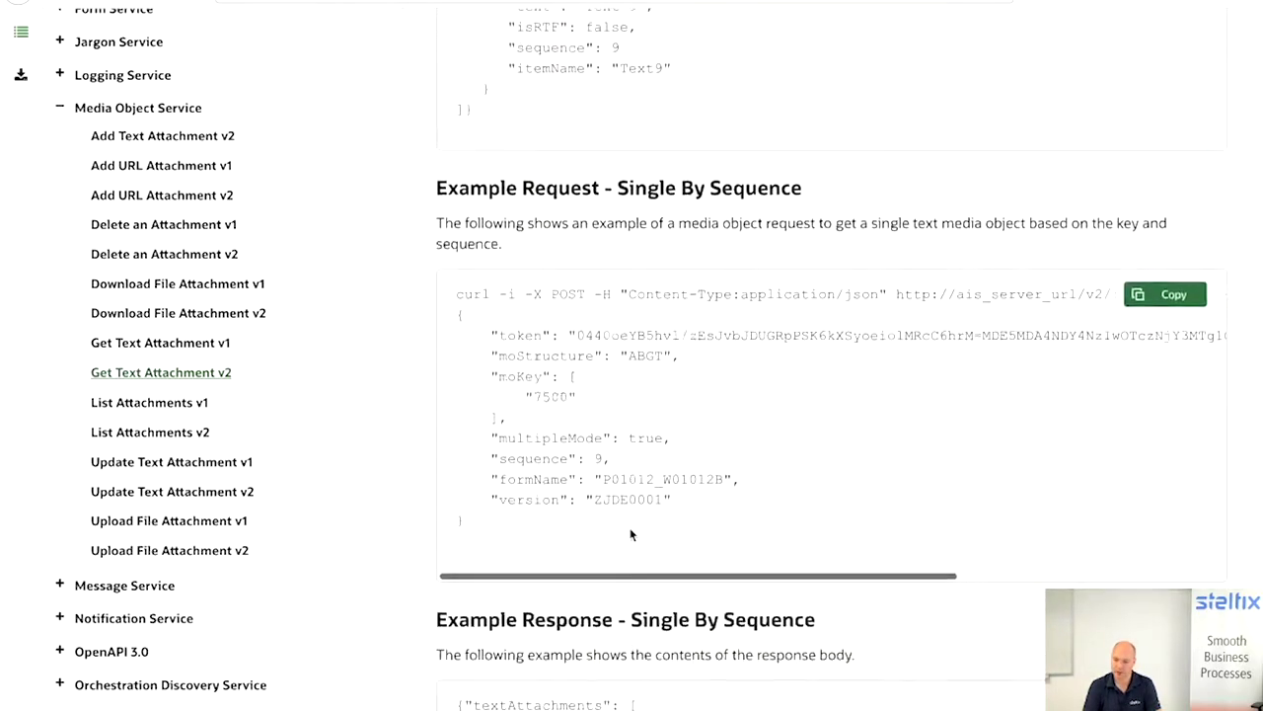
{"action": "scroll", "coordinate": [631, 534], "scroll_direction": "down", "scroll_amount": 4}
{"action": "scroll", "coordinate": [630, 534], "scroll_direction": "up", "scroll_amount": 2}
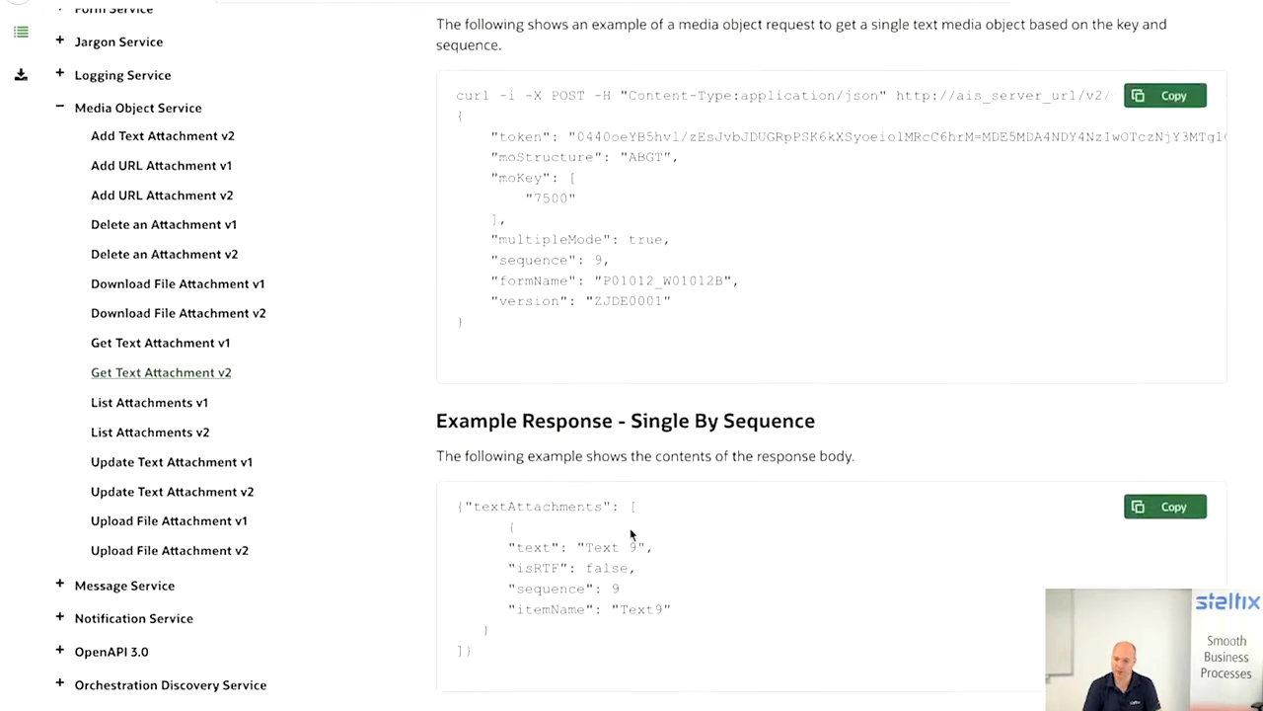
{"action": "scroll", "coordinate": [631, 534], "scroll_direction": "up", "scroll_amount": 1}
{"action": "left_click_drag", "start_coordinate": [457, 198], "coordinate": [510, 467]}
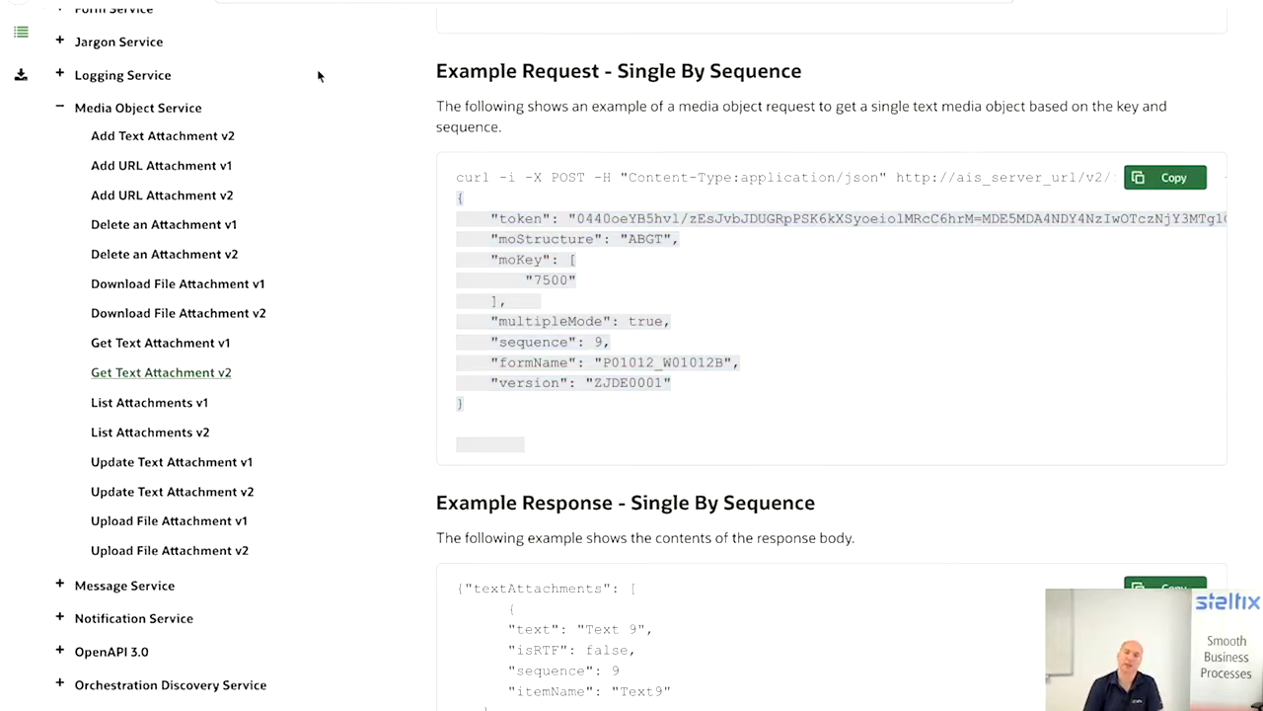
Paste it into CN_MO_gettext's body with ${moStructure}, ${moKey}, ${sequence}, ${applicationForm}, ${version} variables and save
{"action": "key", "text": "alt+Tab"}
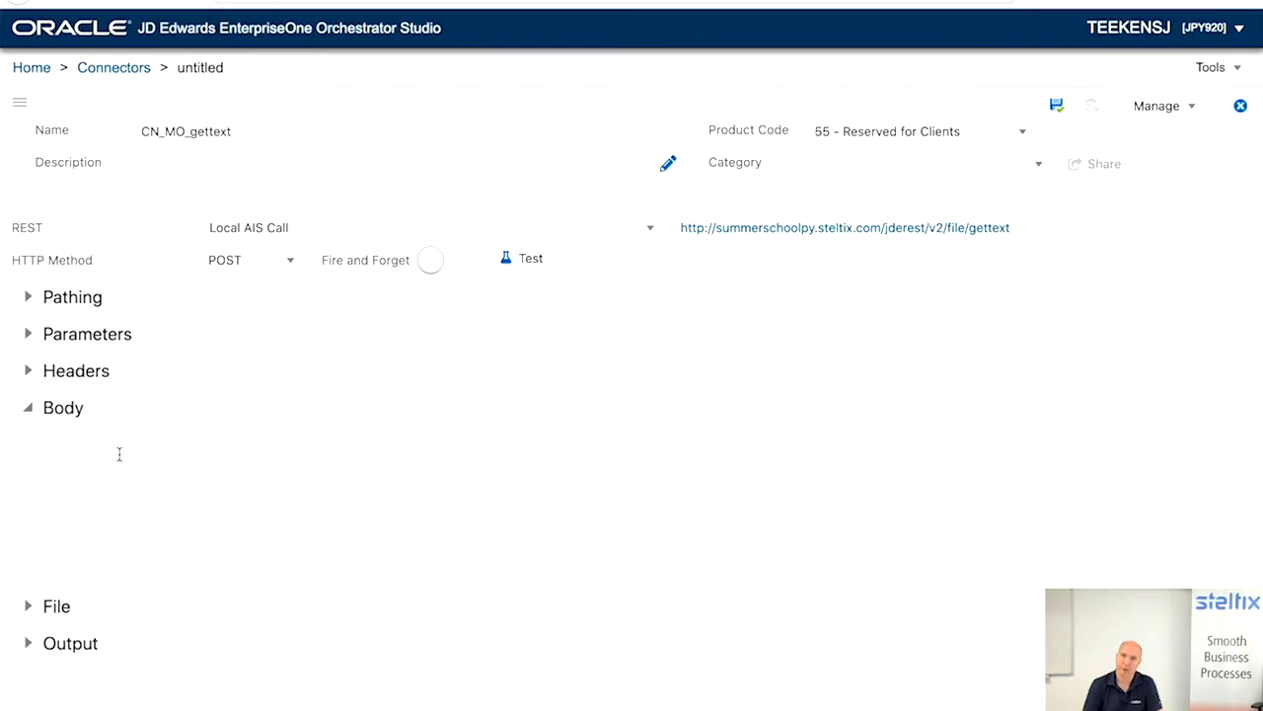
{"action": "left_click", "coordinate": [118, 451]}
{"action": "type", "text": "{   \"moKey\": [     \"${moKey}\"   ],   \"multipleMode\": true,   \"sequence\": ${sequence},   \"formName\": \"${applicationForm}\",   \"version\": \"${version}\" }"}
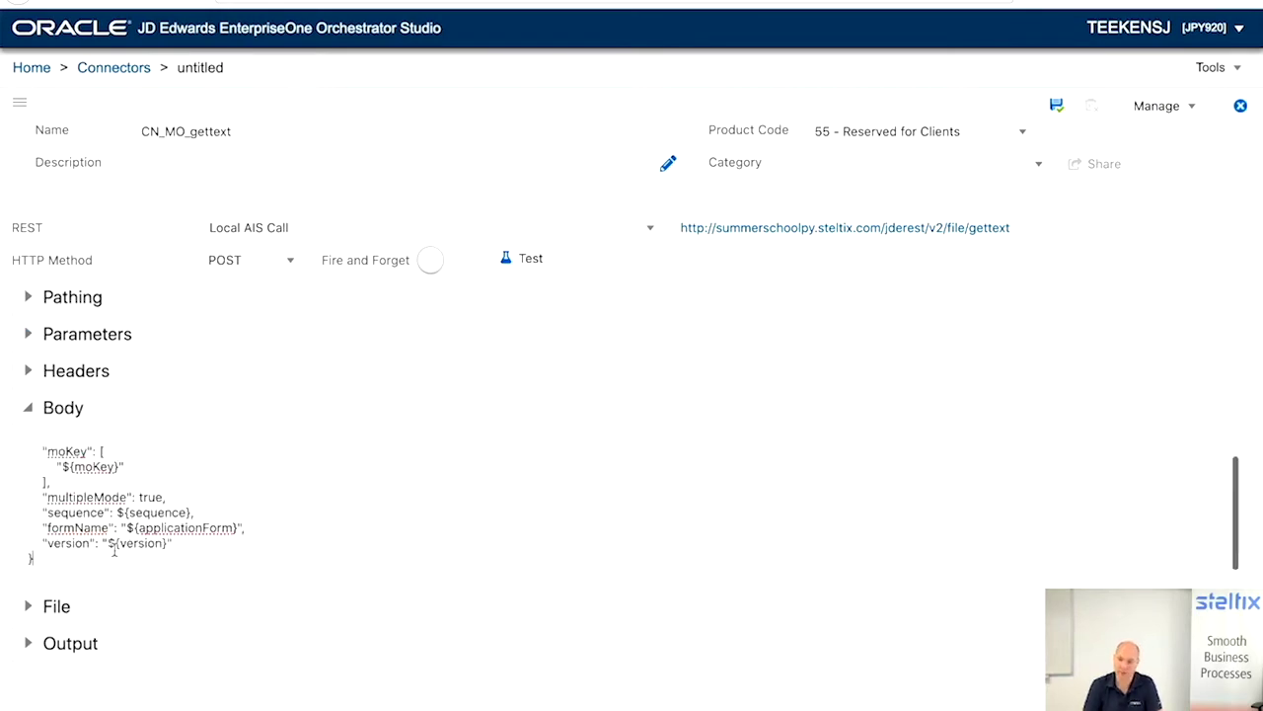
{"action": "left_click_drag", "start_coordinate": [106, 543], "coordinate": [162, 544]}
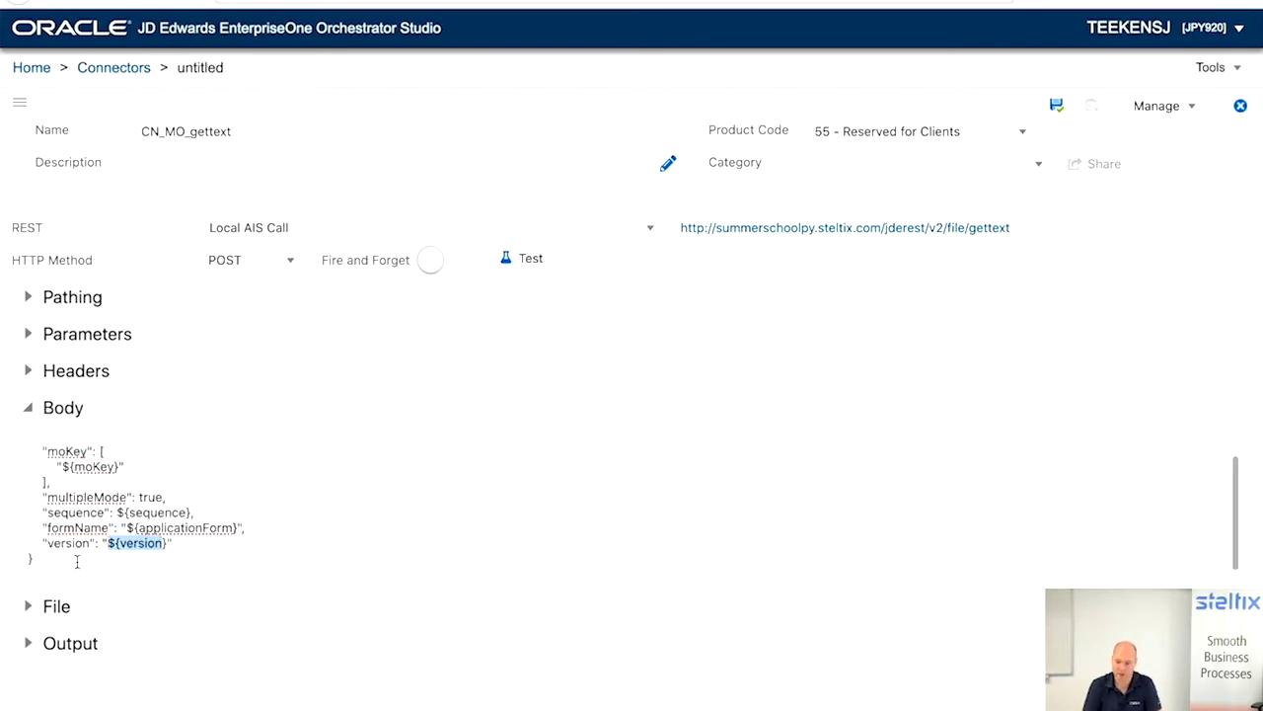
{"action": "left_click", "coordinate": [1056, 108]}
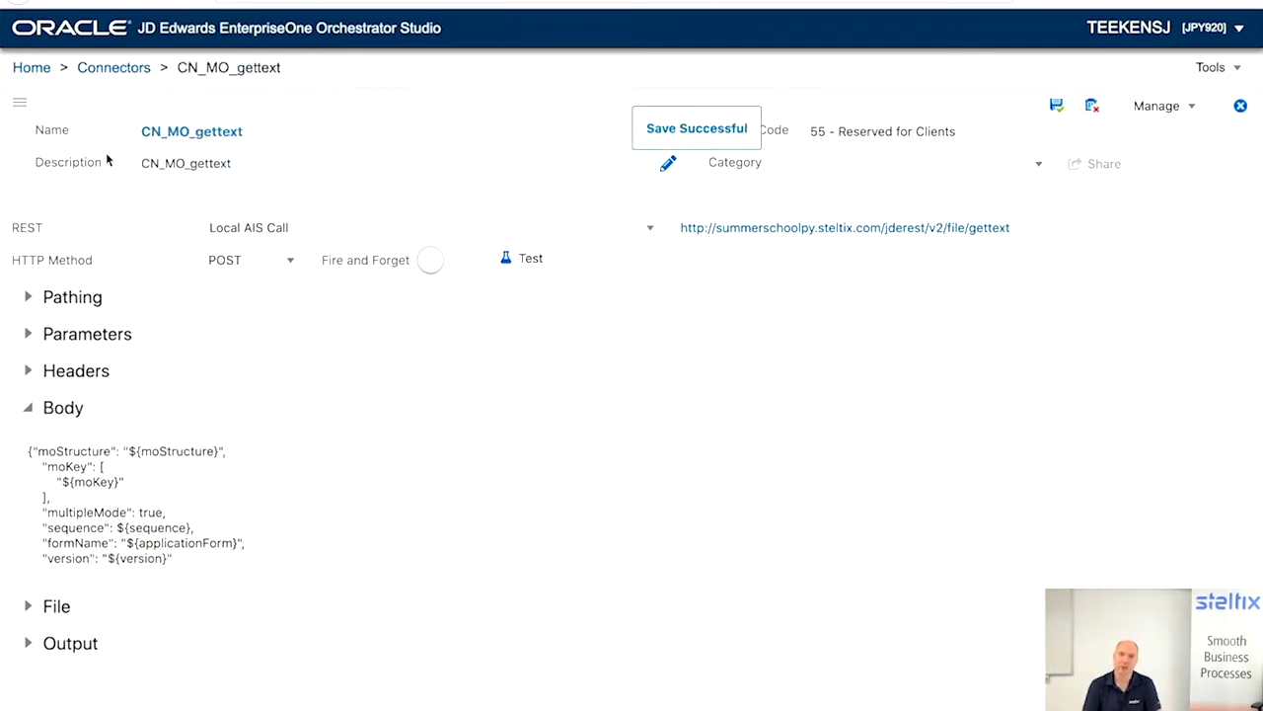
{"action": "left_click", "coordinate": [113, 69]}
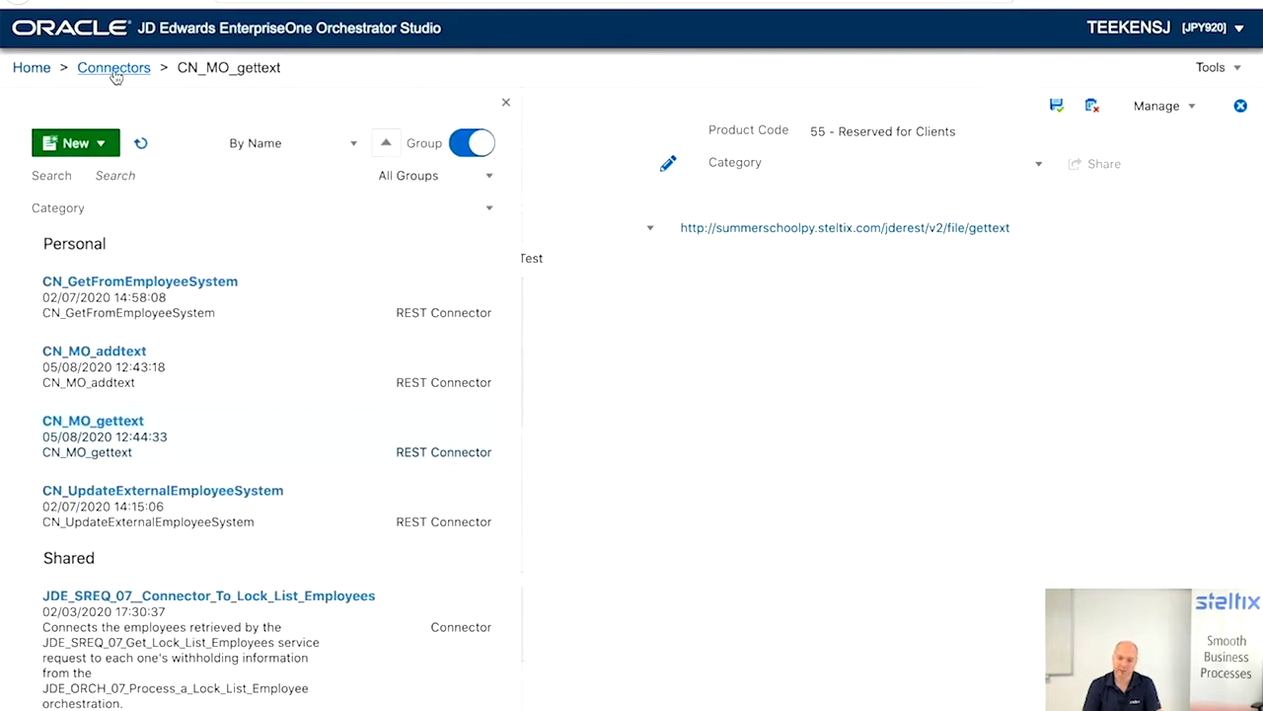
Create a new REST connector named CN_MO_updatetext using Local AIS Call and POST
{"action": "left_click", "coordinate": [87, 148]}
{"action": "left_click", "coordinate": [79, 173]}
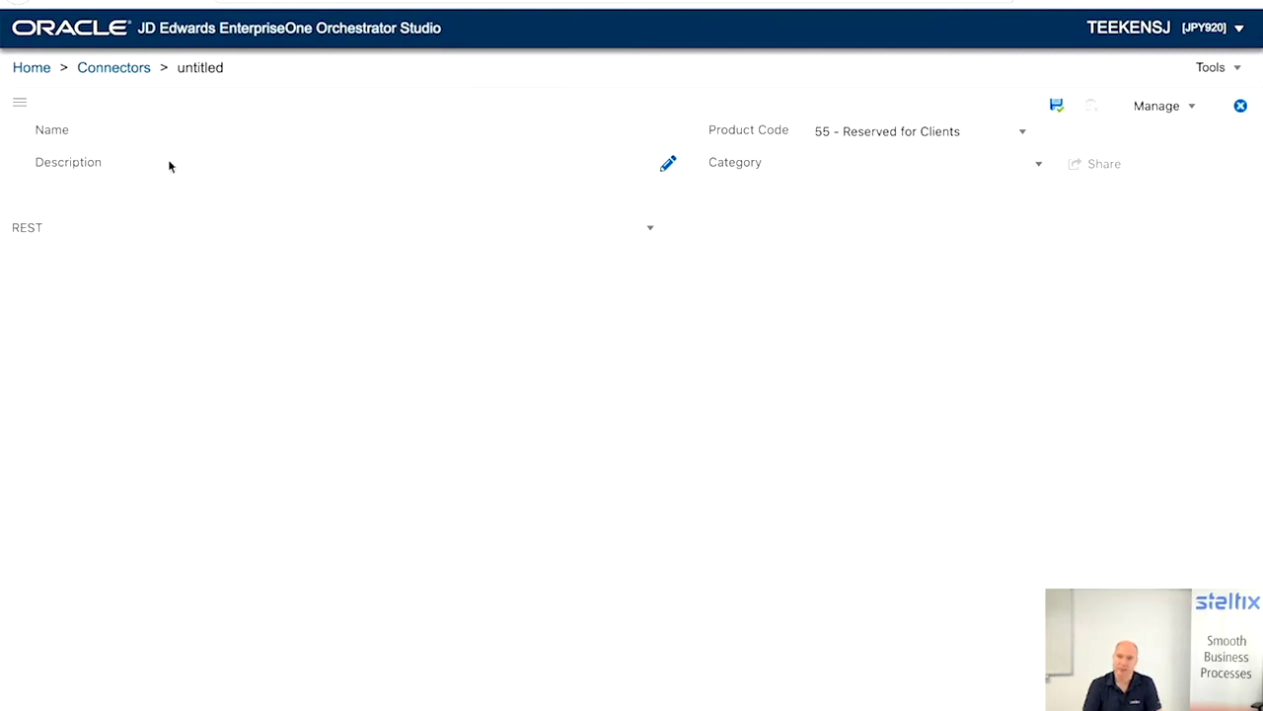
{"action": "left_click", "coordinate": [207, 135]}
{"action": "type", "text": "CN_MO_updatetext"}
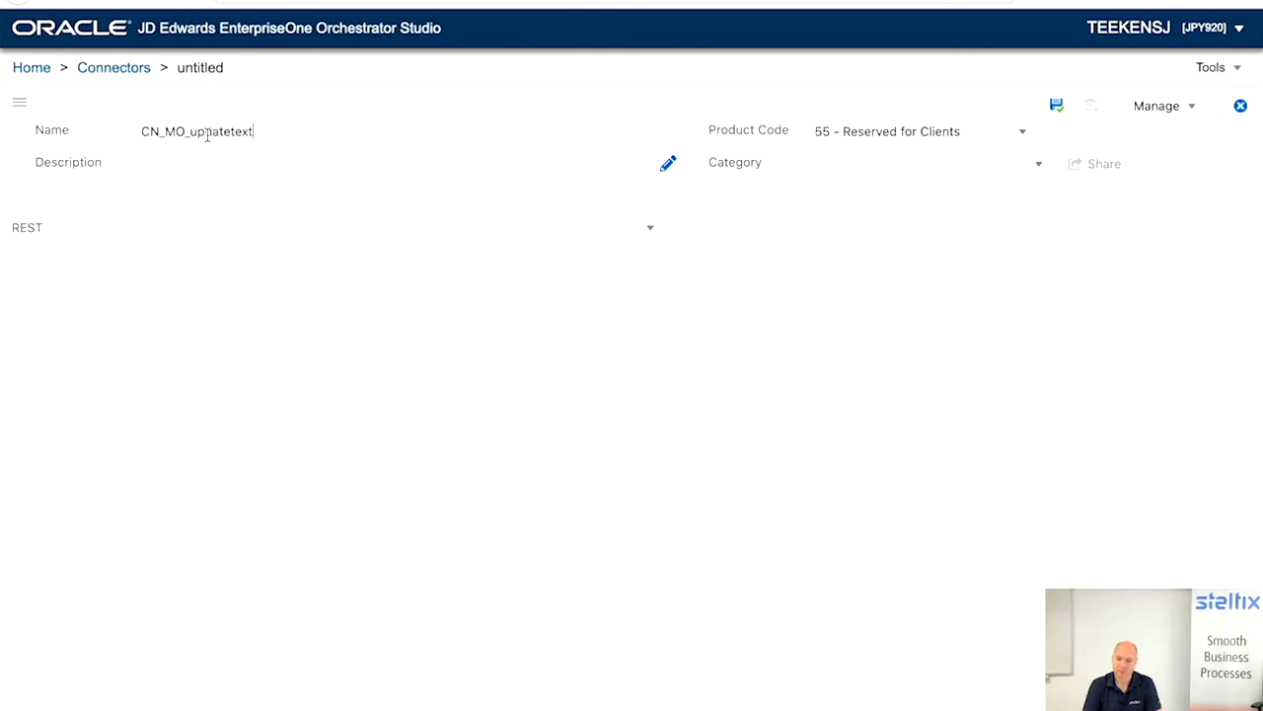
{"action": "left_click", "coordinate": [233, 228]}
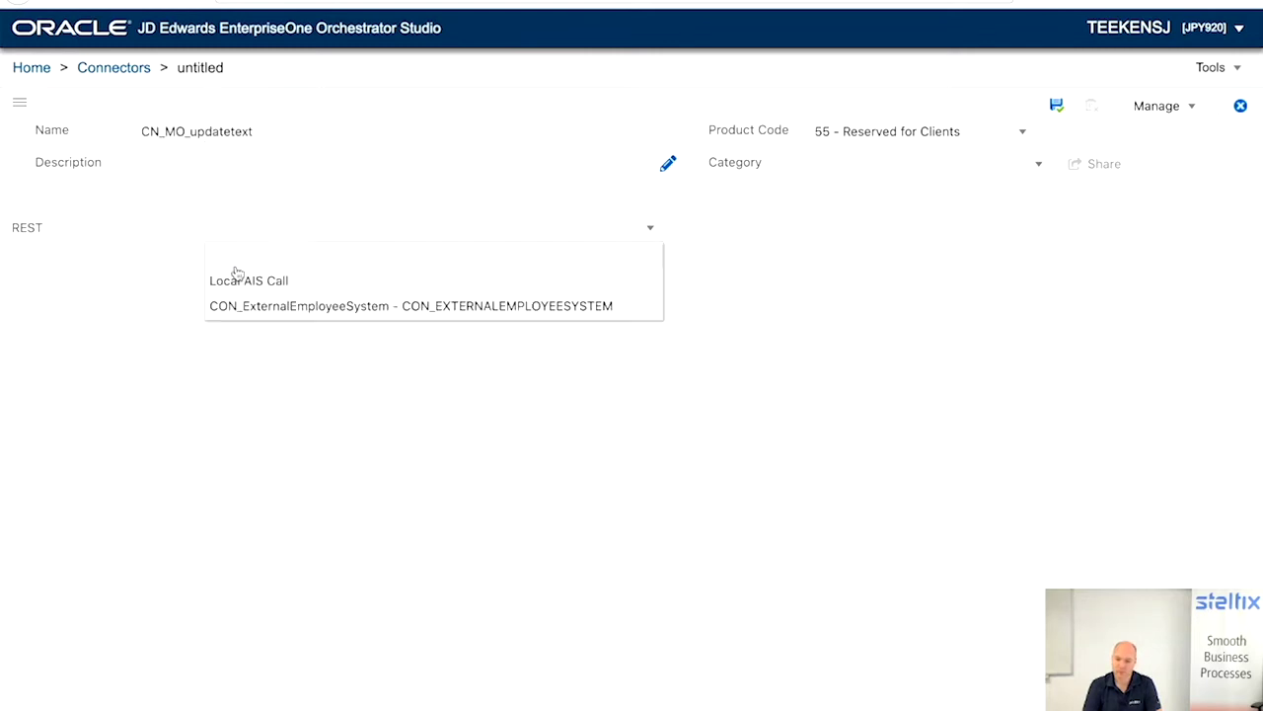
{"action": "left_click", "coordinate": [237, 279]}
{"action": "left_click", "coordinate": [237, 259]}
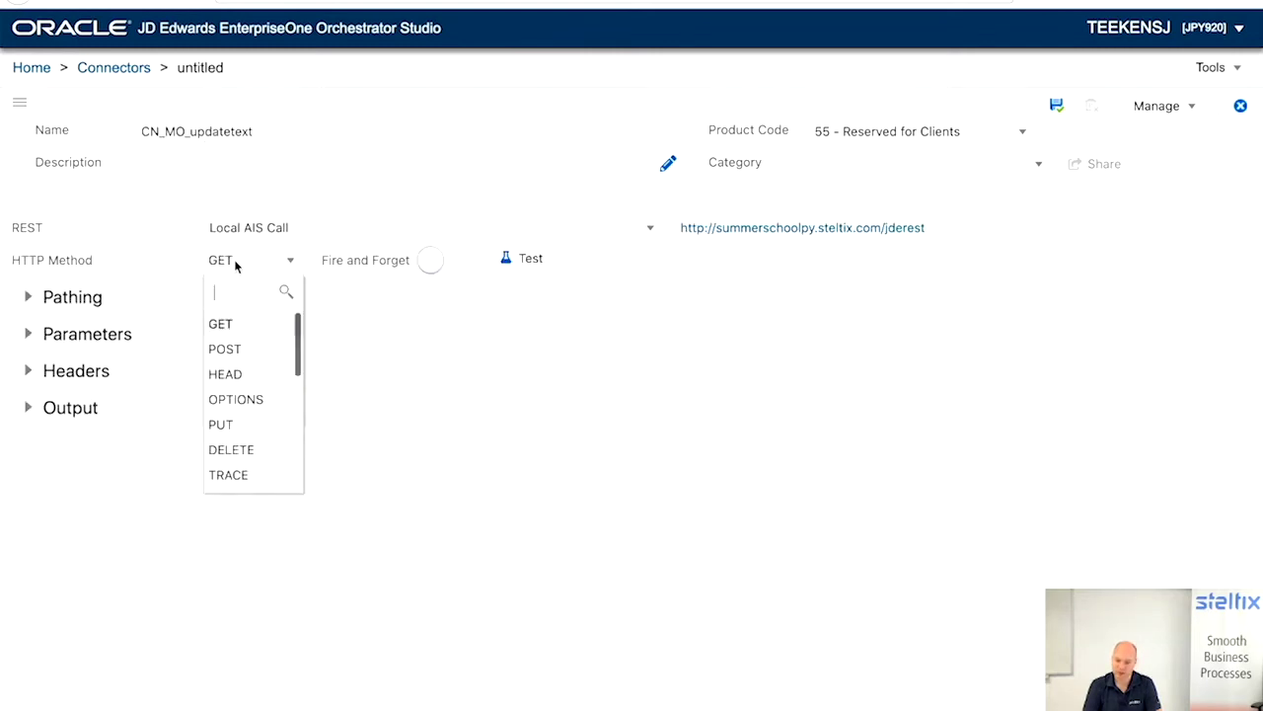
{"action": "left_click", "coordinate": [239, 349]}
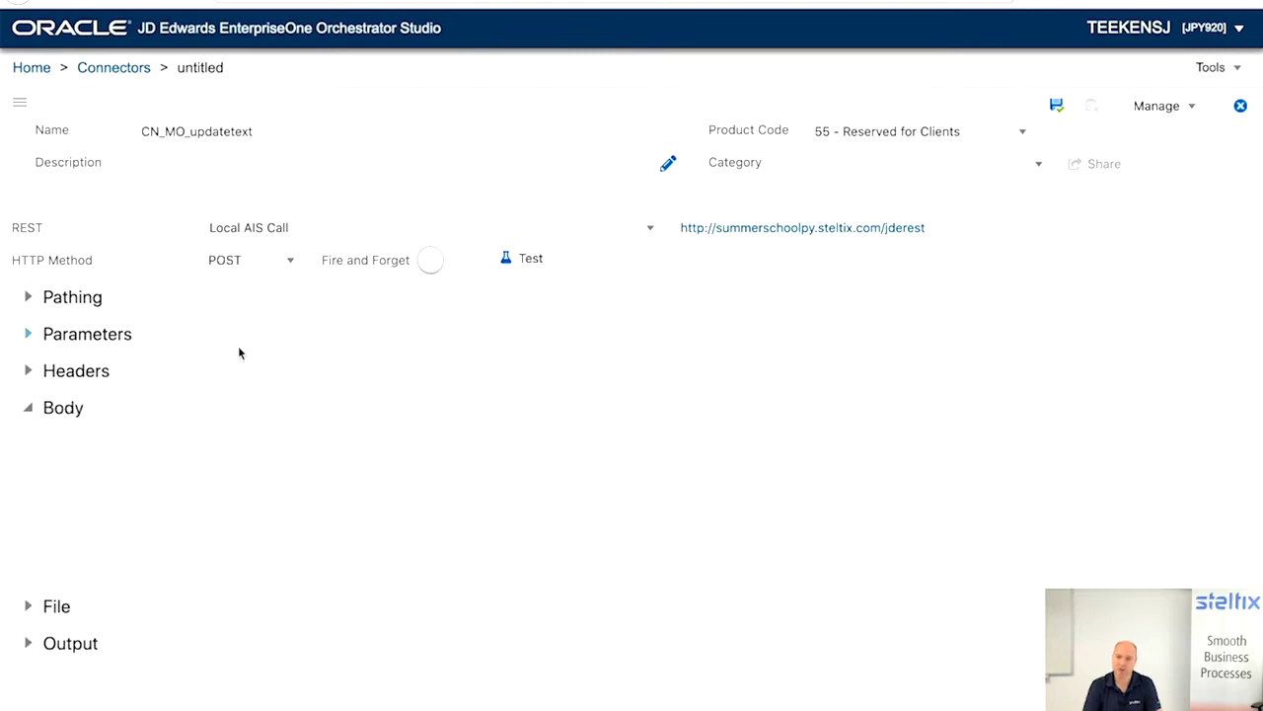
Copy v2/file/updatetext from the Update Text Attachment v2 docs into the pathing value
{"action": "left_click", "coordinate": [254, 4]}
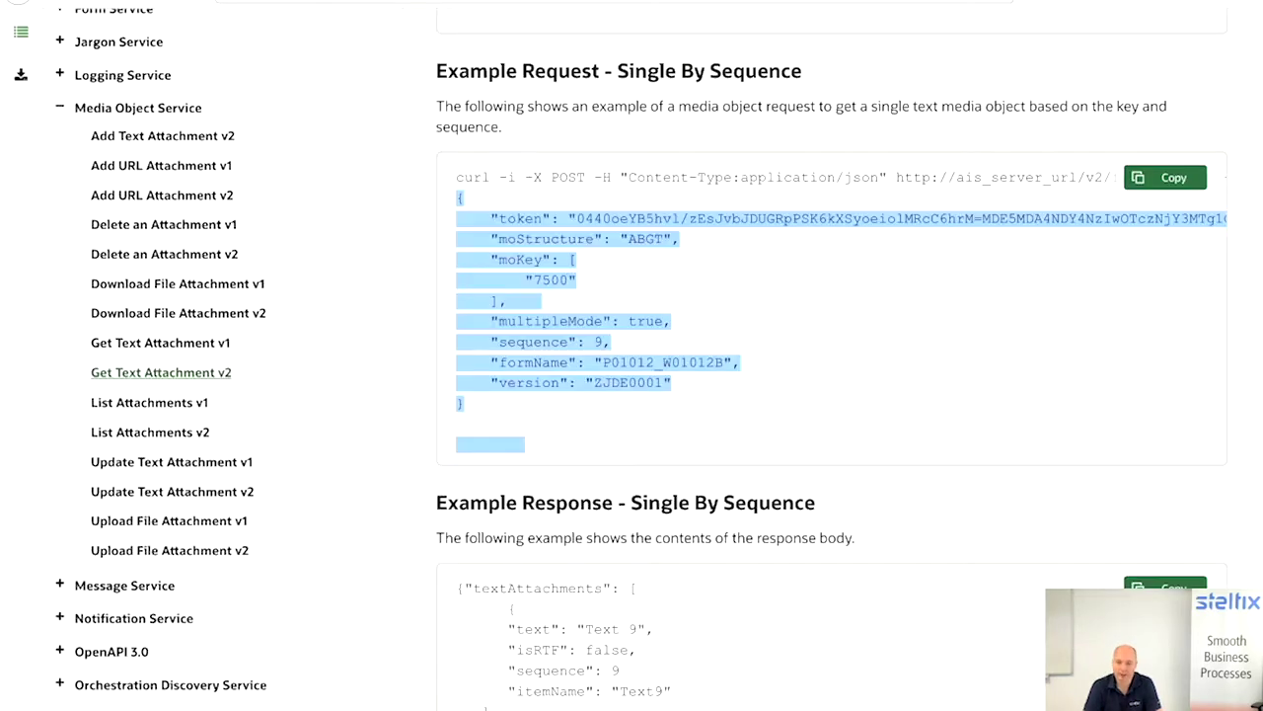
{"action": "left_click", "coordinate": [201, 493]}
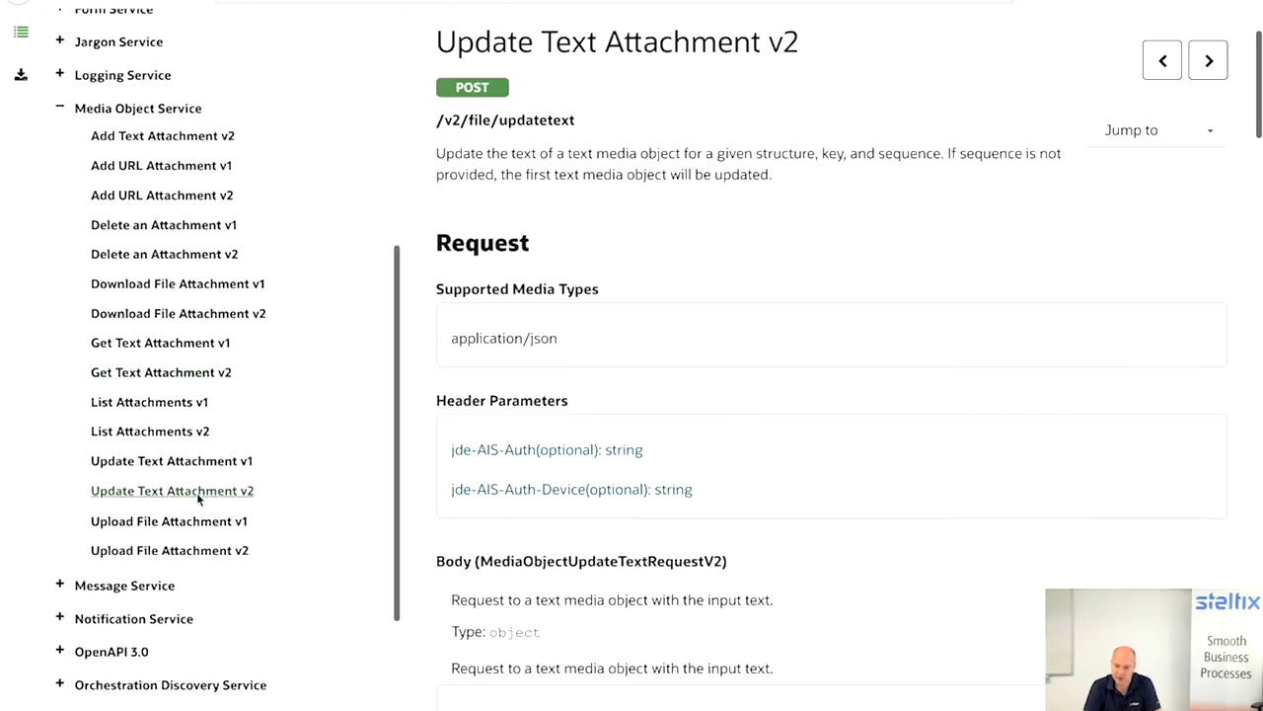
{"action": "scroll", "coordinate": [197, 499], "scroll_direction": "down", "scroll_amount": 1}
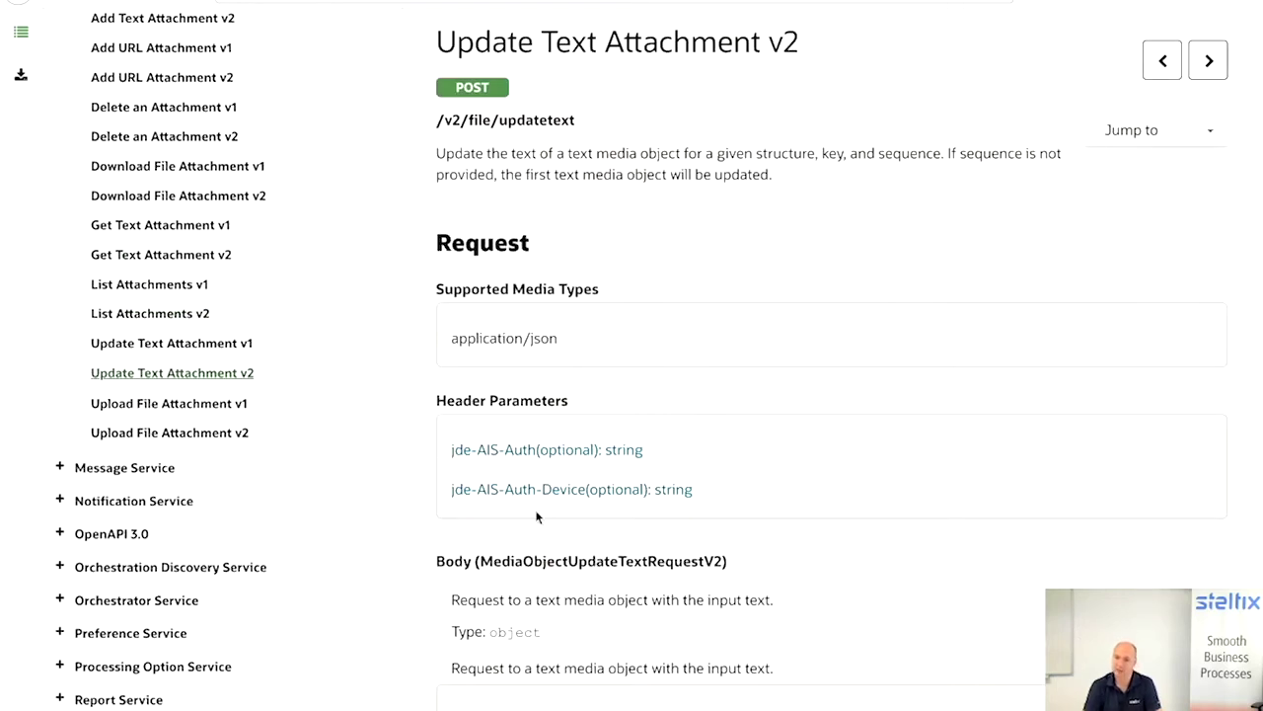
{"action": "left_click_drag", "start_coordinate": [446, 120], "coordinate": [575, 118]}
{"action": "key", "text": "ctrl+c"}
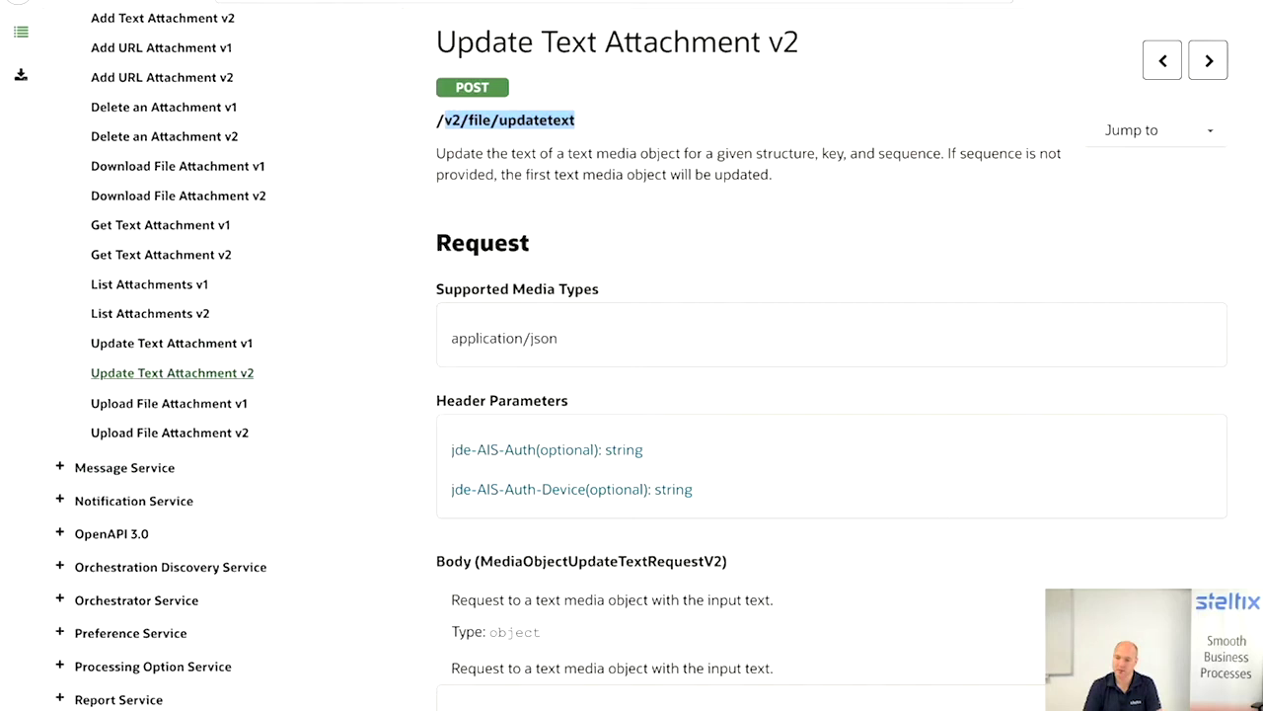
{"action": "key", "text": "alt+Tab"}
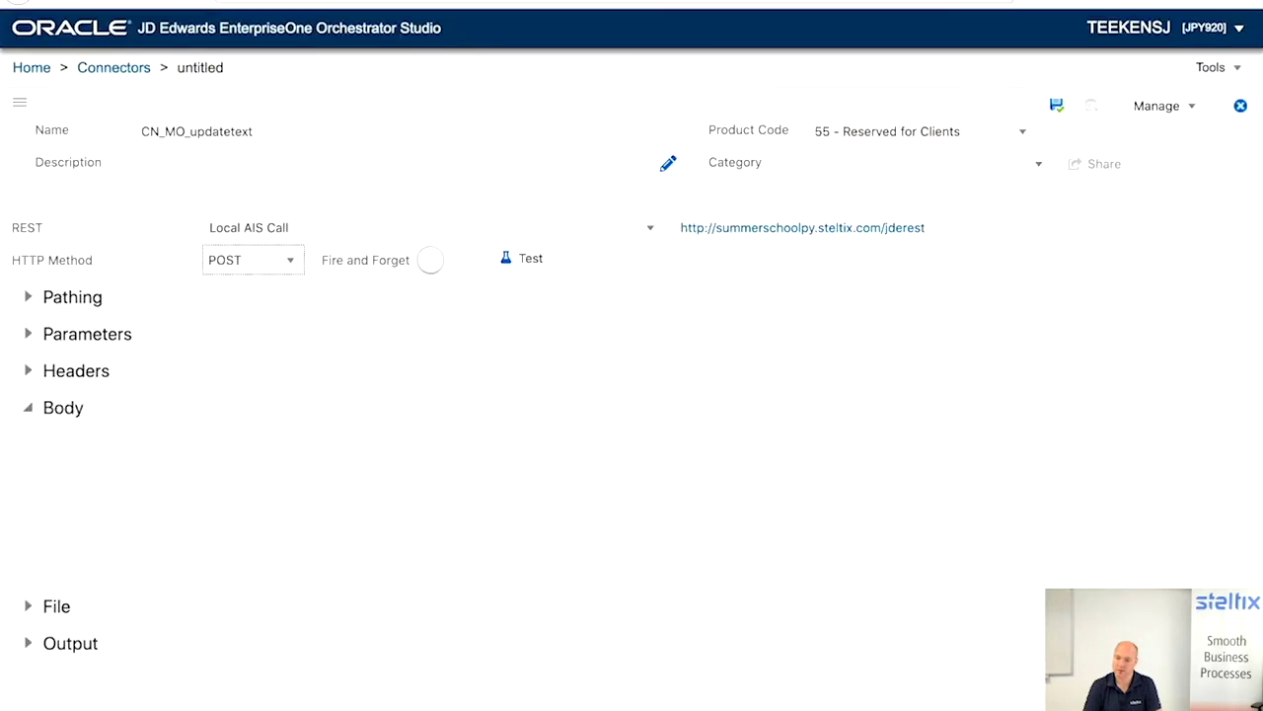
{"action": "left_click", "coordinate": [29, 297]}
{"action": "left_click", "coordinate": [55, 398]}
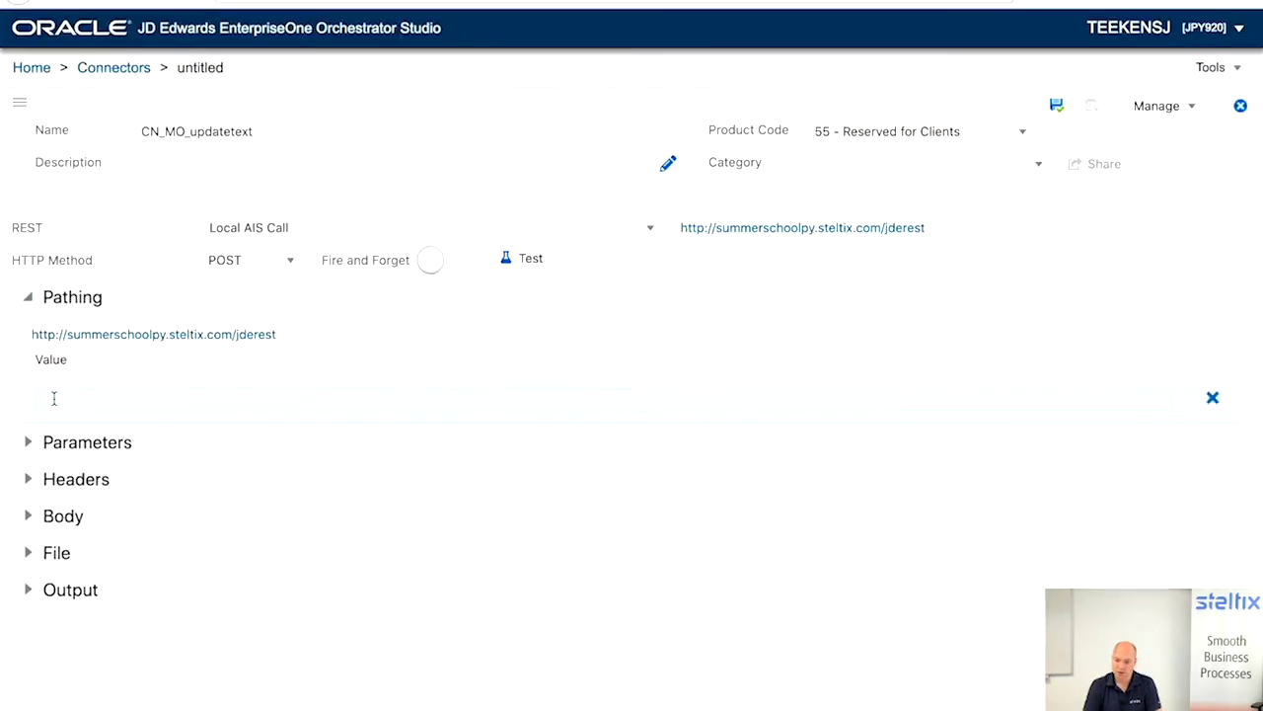
{"action": "key", "text": "ctrl+v"}
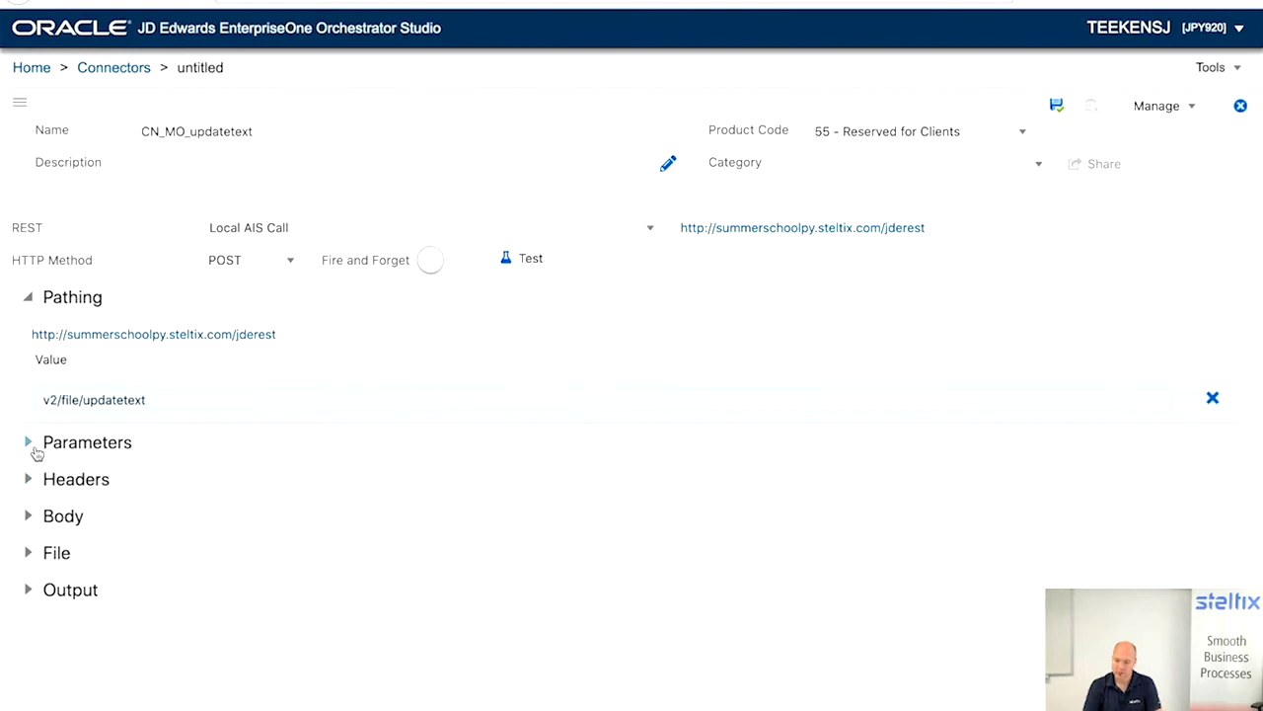
{"action": "left_click", "coordinate": [59, 370]}
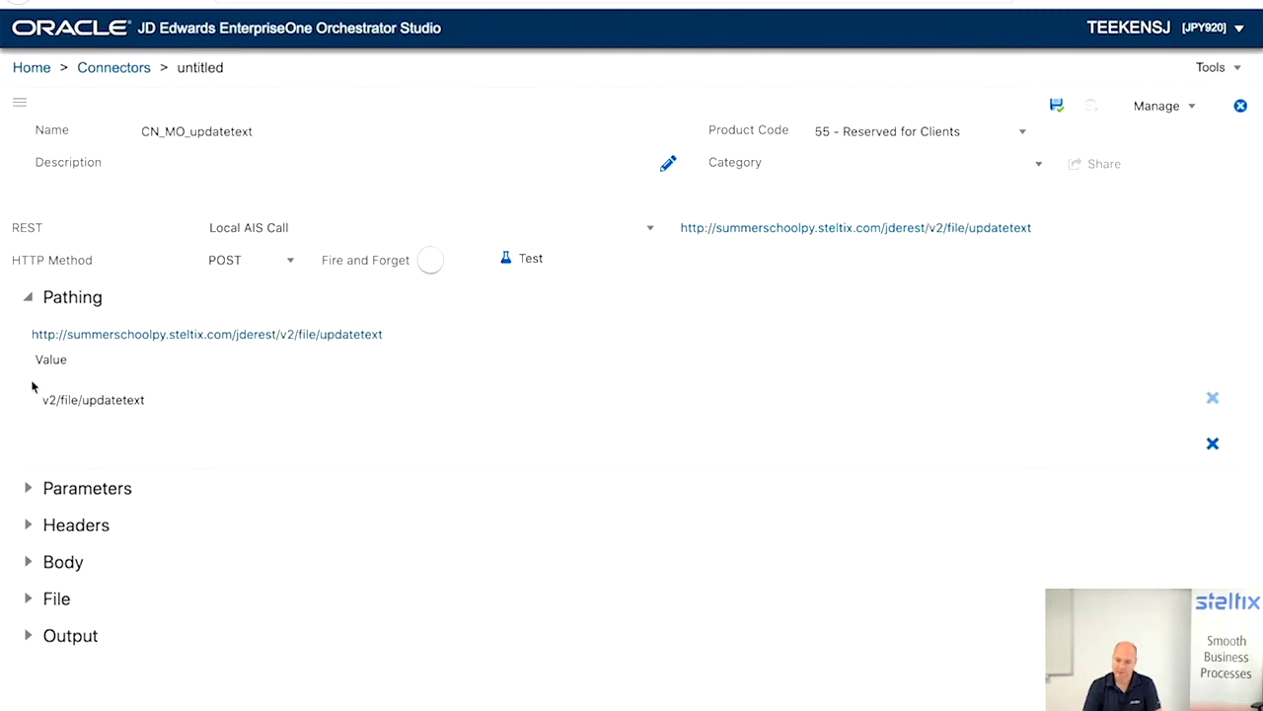
{"action": "left_click", "coordinate": [28, 297]}
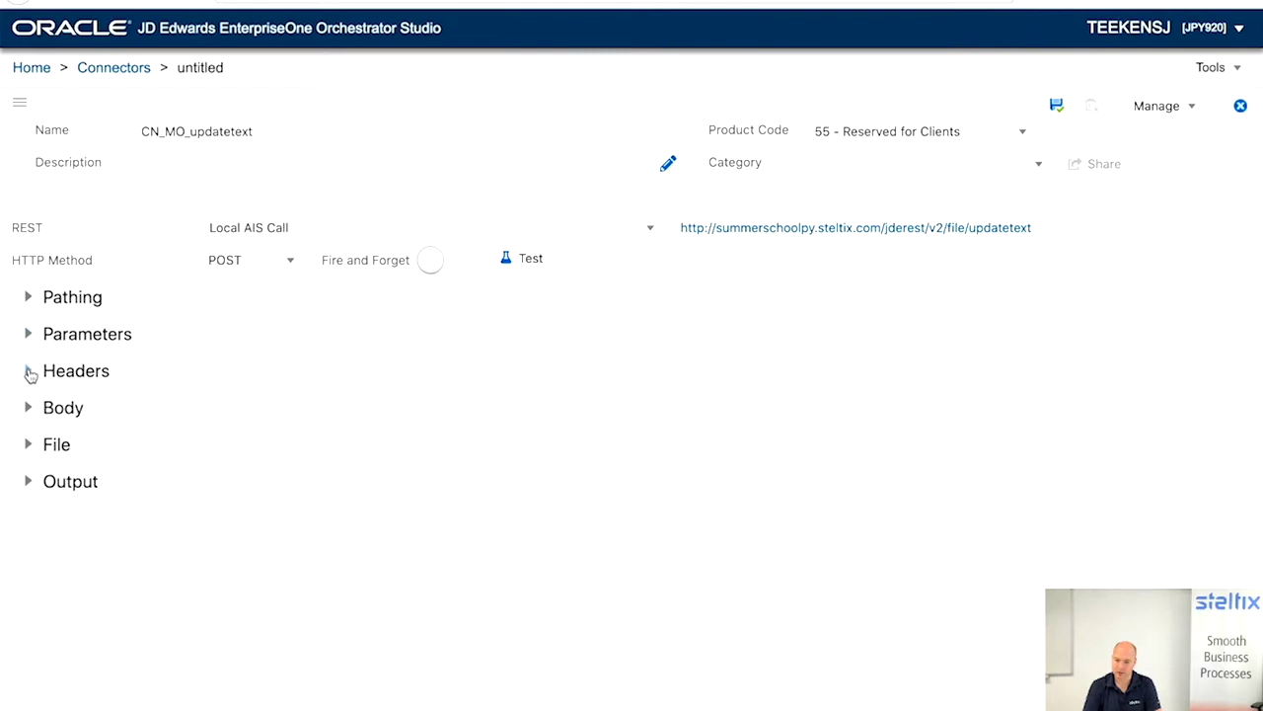
Add a Content-Type header of application/json and expand the Body section
{"action": "left_click", "coordinate": [28, 370]}
{"action": "left_click", "coordinate": [67, 459]}
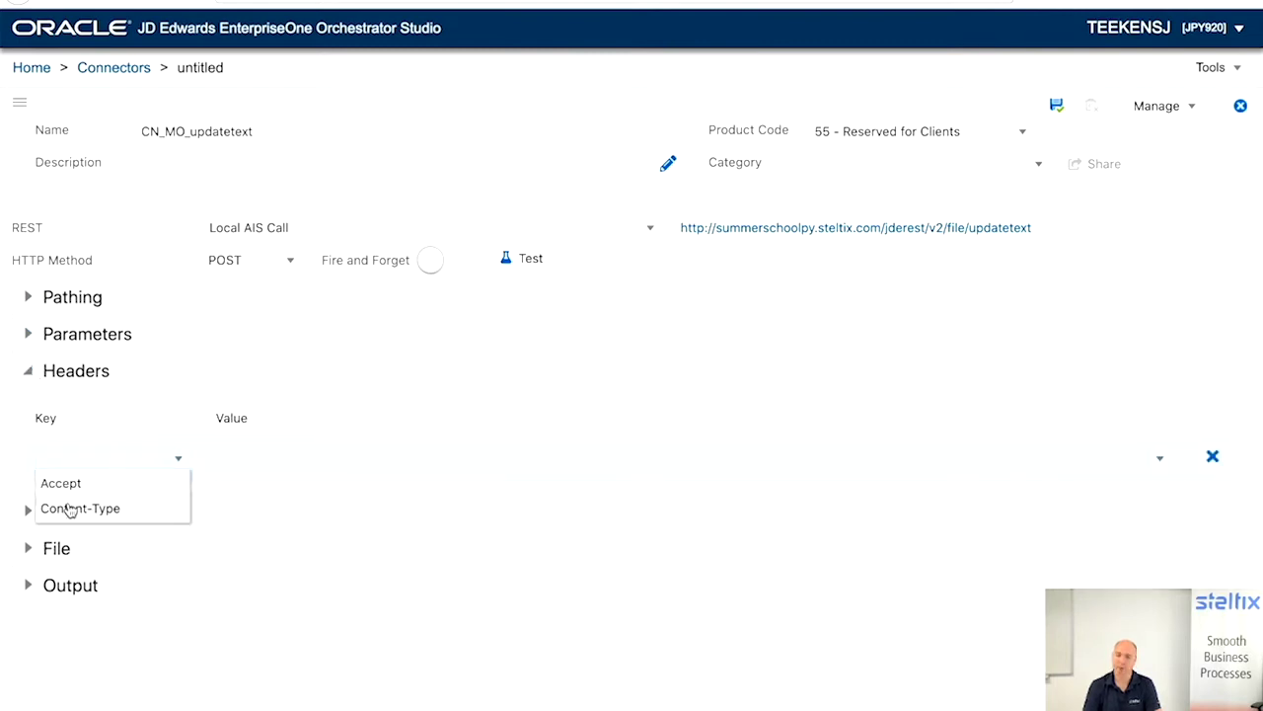
{"action": "left_click", "coordinate": [65, 507]}
{"action": "left_click", "coordinate": [257, 457]}
{"action": "left_click", "coordinate": [256, 483]}
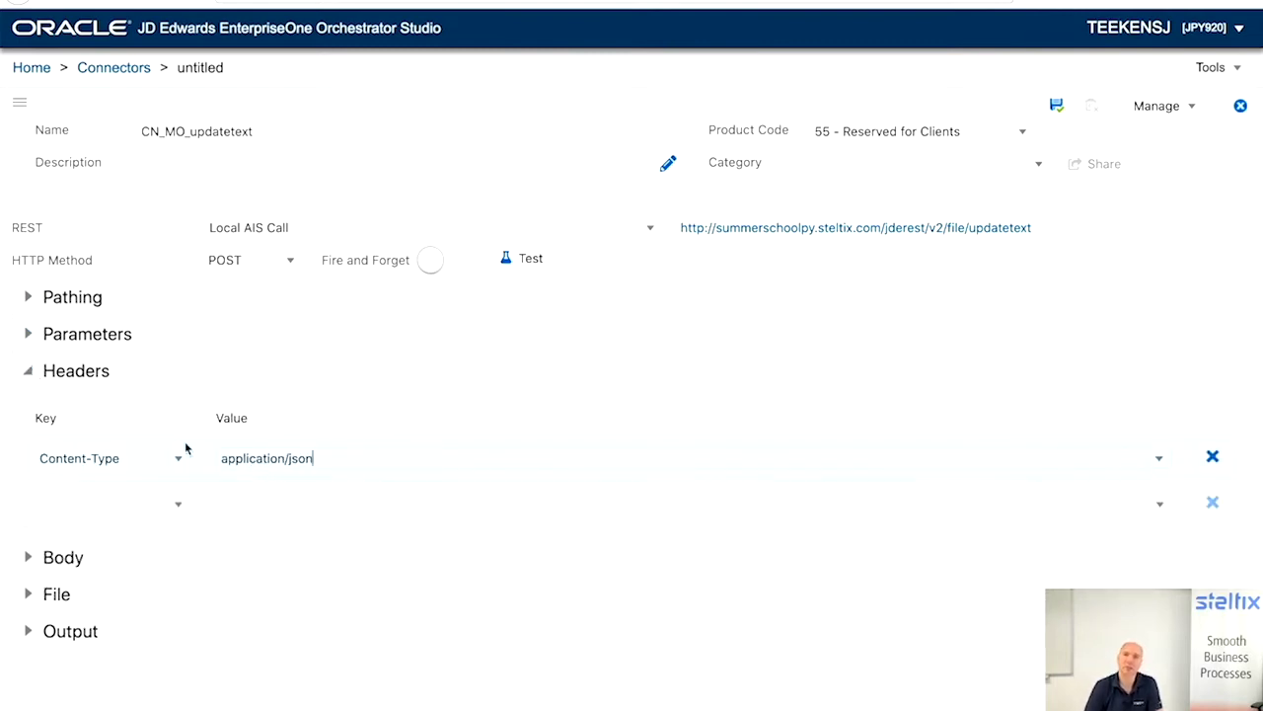
{"action": "left_click", "coordinate": [30, 371]}
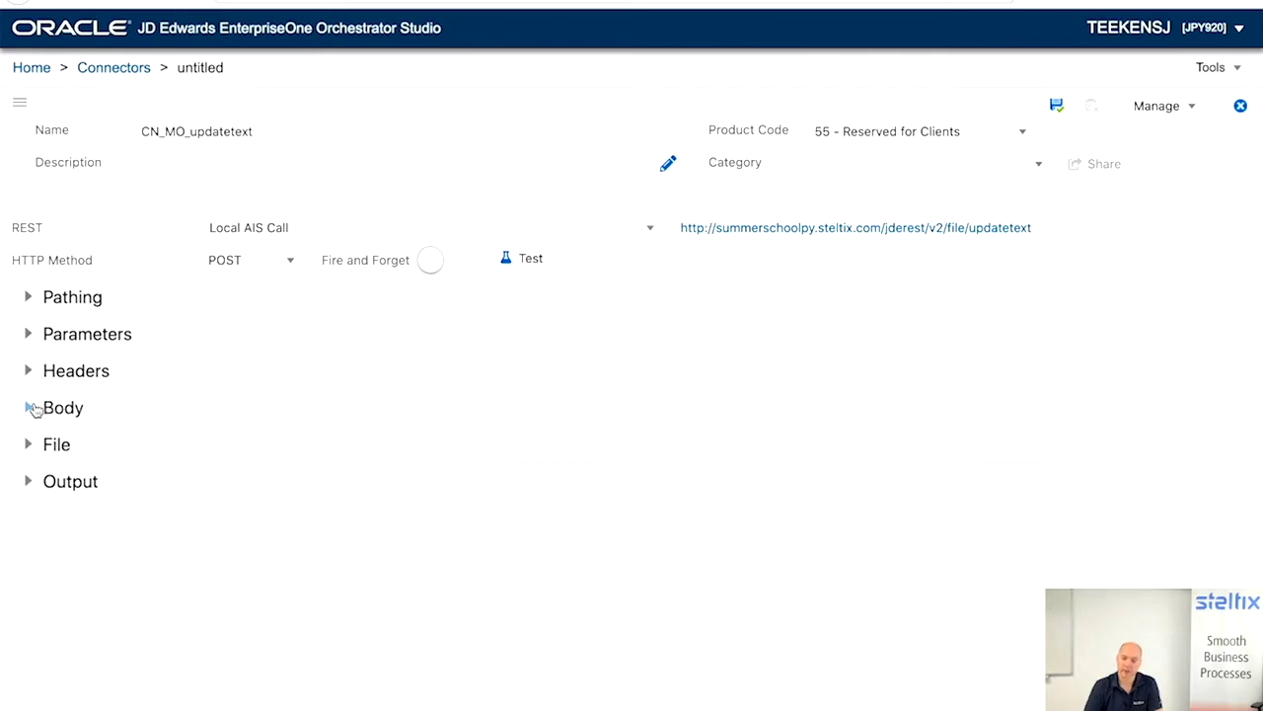
{"action": "left_click", "coordinate": [28, 407]}
Copy the By Sequence example request JSON from the Update Text Attachment v2 docs
{"action": "left_click", "coordinate": [365, 9]}
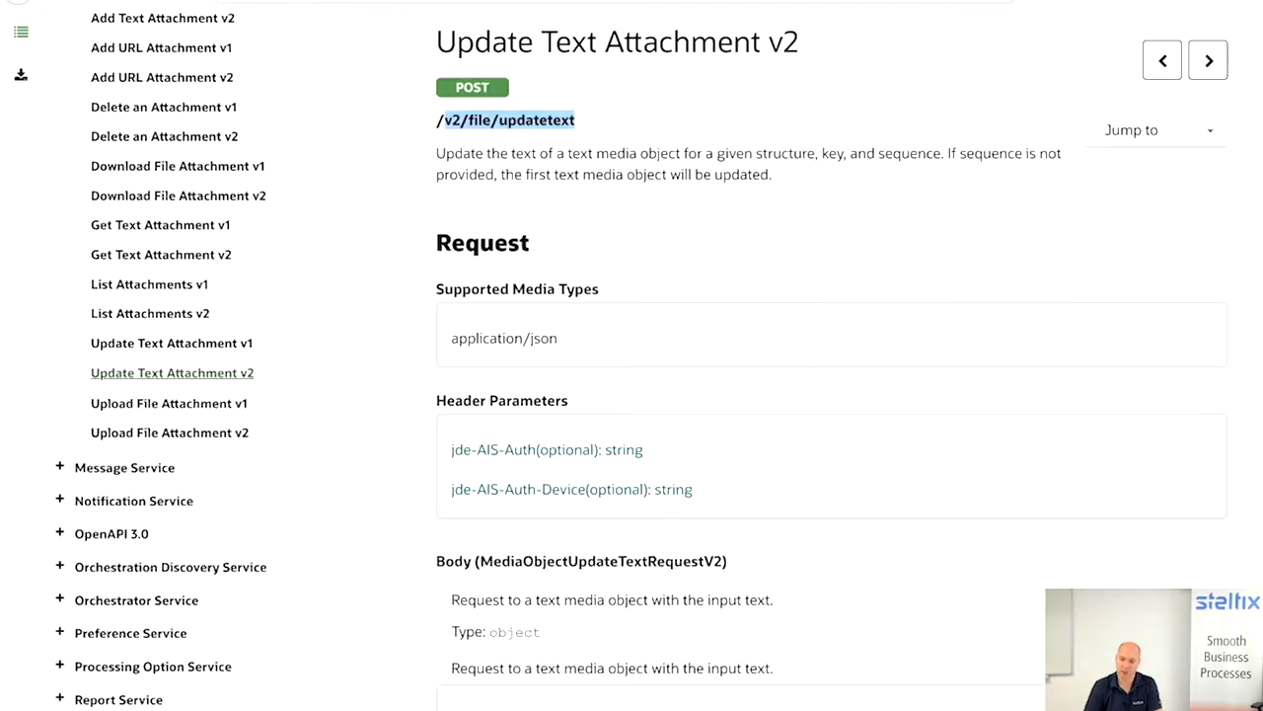
{"action": "scroll", "coordinate": [633, 520], "scroll_direction": "down", "scroll_amount": 20}
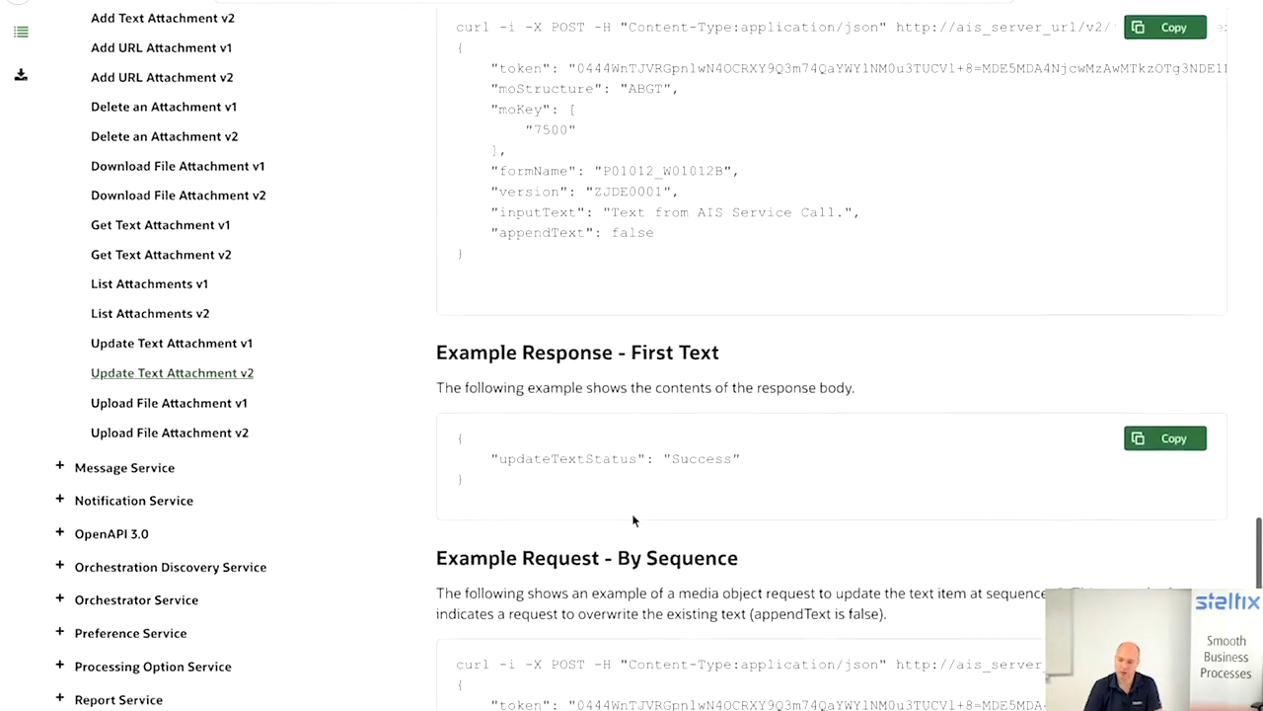
{"action": "scroll", "coordinate": [632, 520], "scroll_direction": "down", "scroll_amount": 6}
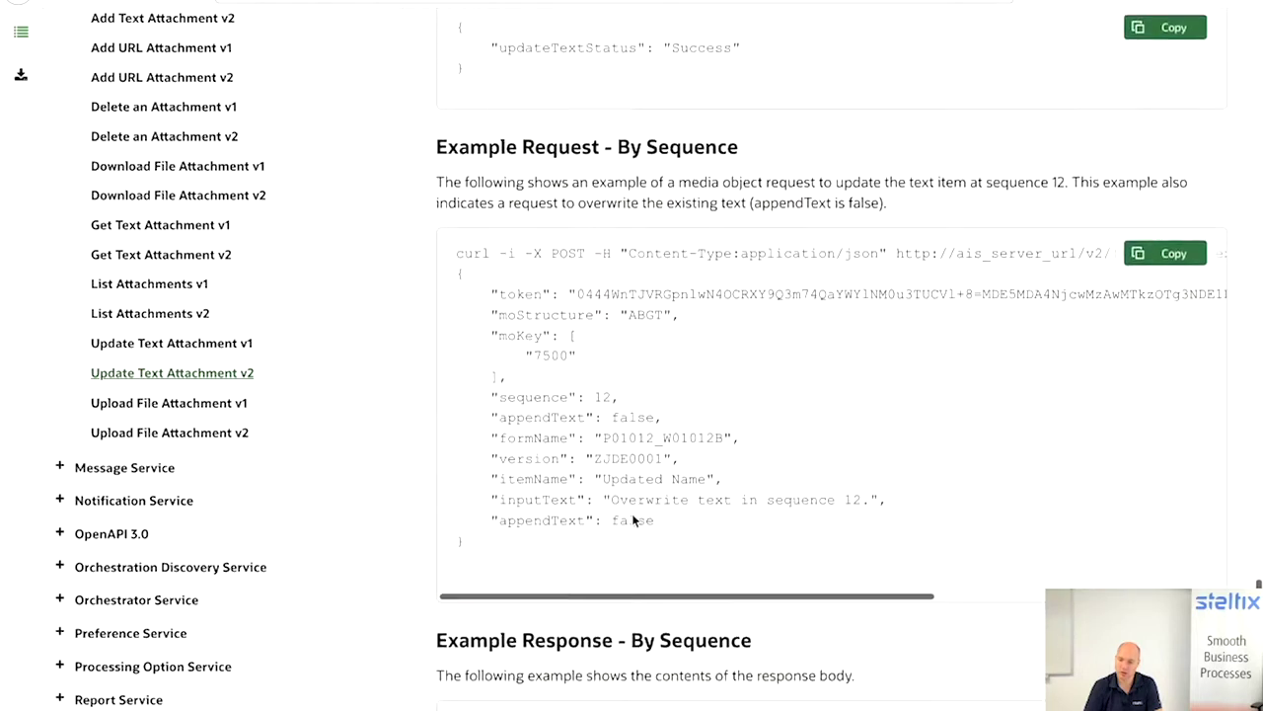
{"action": "scroll", "coordinate": [633, 521], "scroll_direction": "down", "scroll_amount": 3}
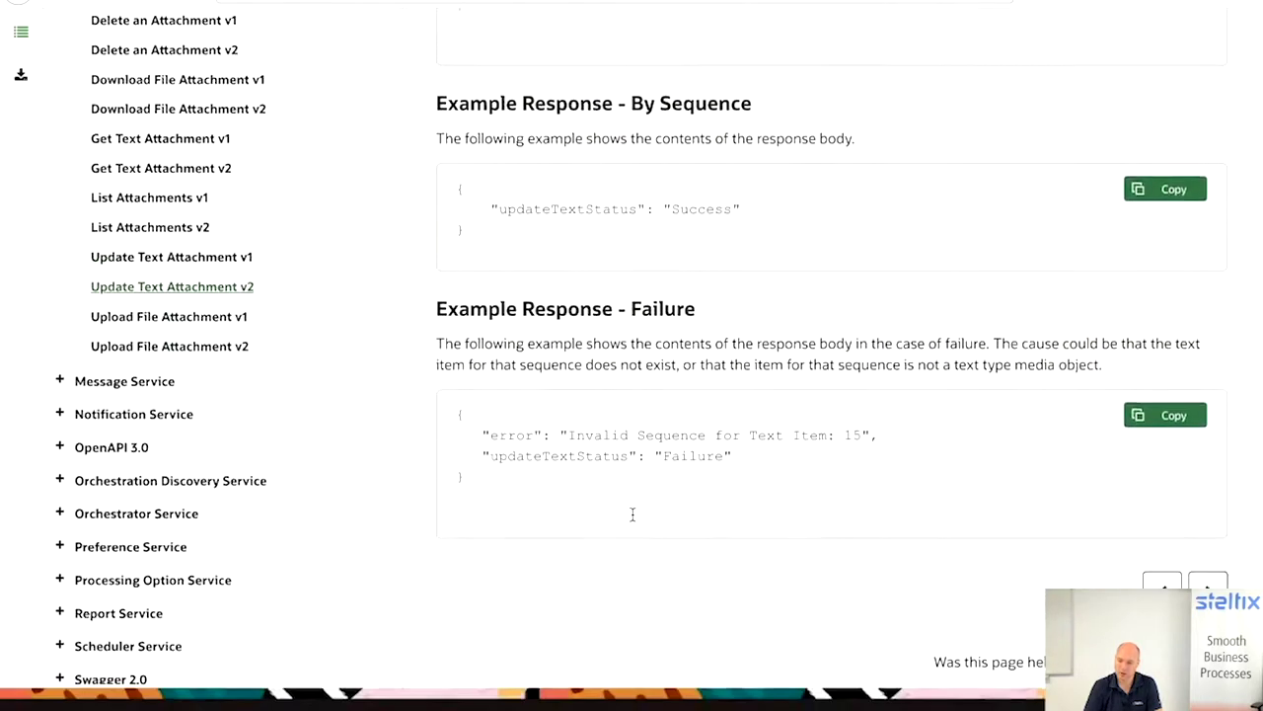
{"action": "scroll", "coordinate": [632, 520], "scroll_direction": "up", "scroll_amount": 6}
{"action": "scroll", "coordinate": [513, 619], "scroll_direction": "down", "scroll_amount": 1}
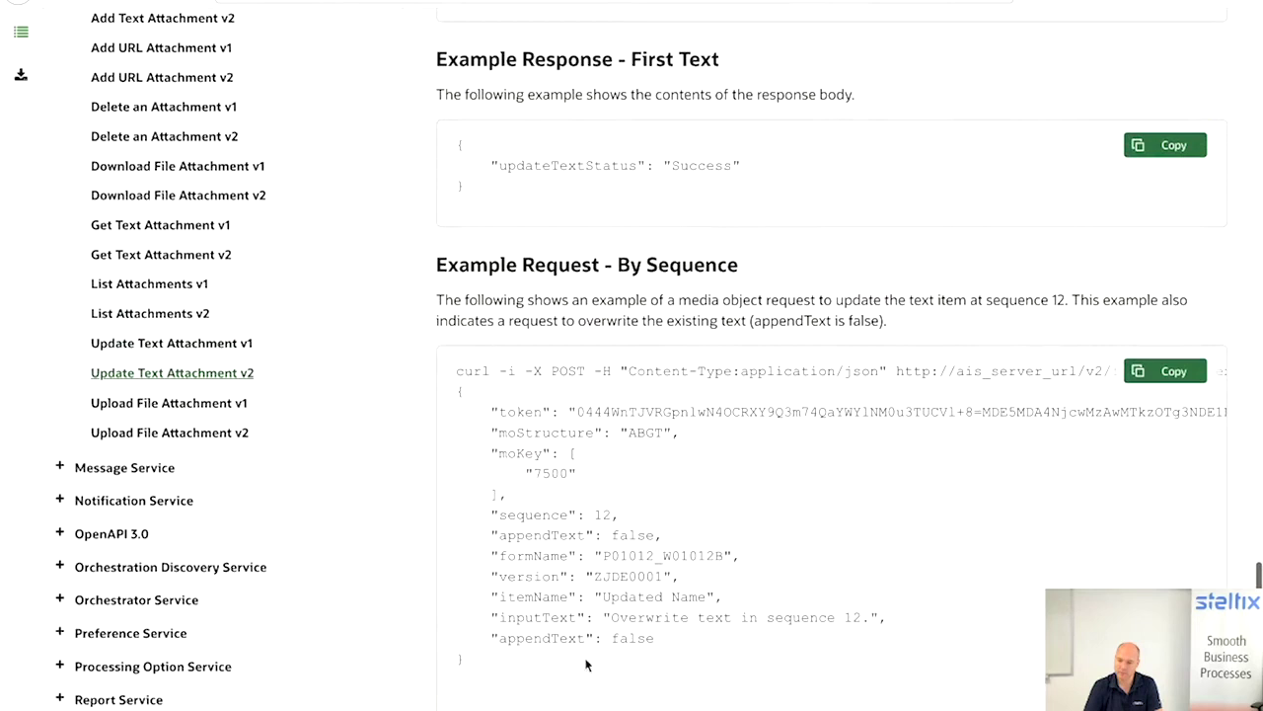
{"action": "left_click_drag", "start_coordinate": [505, 675], "coordinate": [444, 402]}
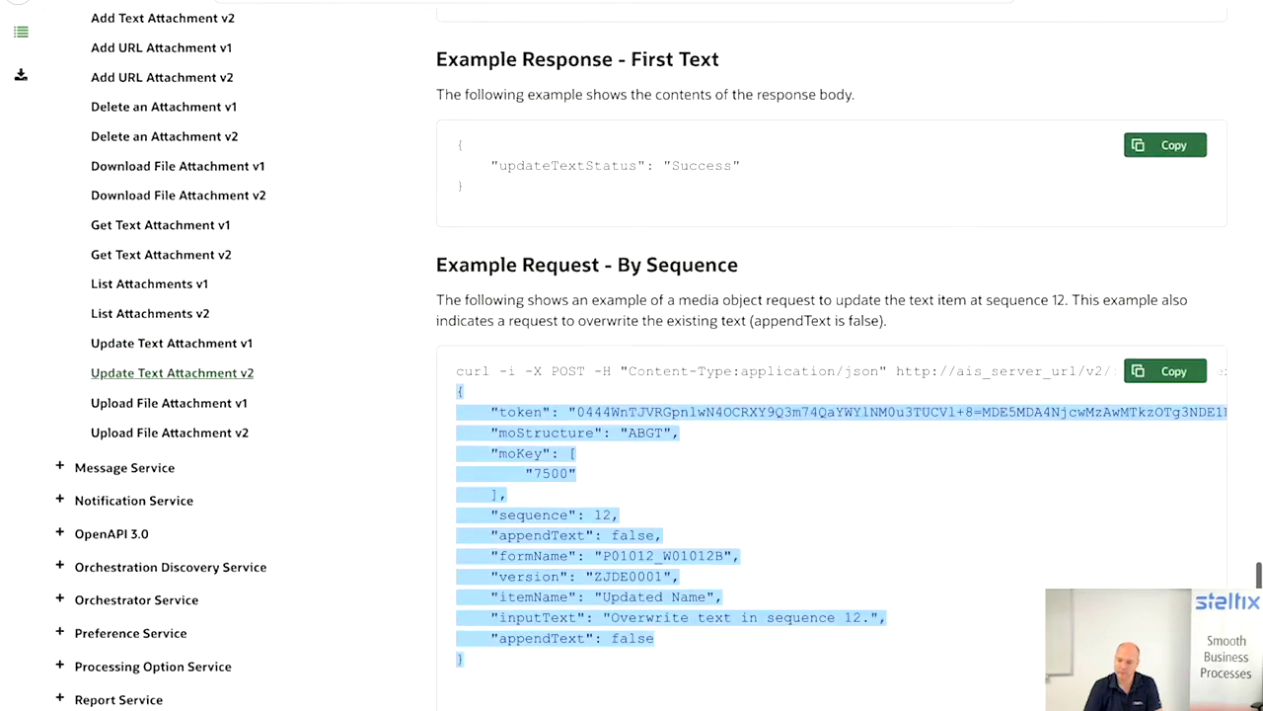
{"action": "key", "text": "alt+Tab"}
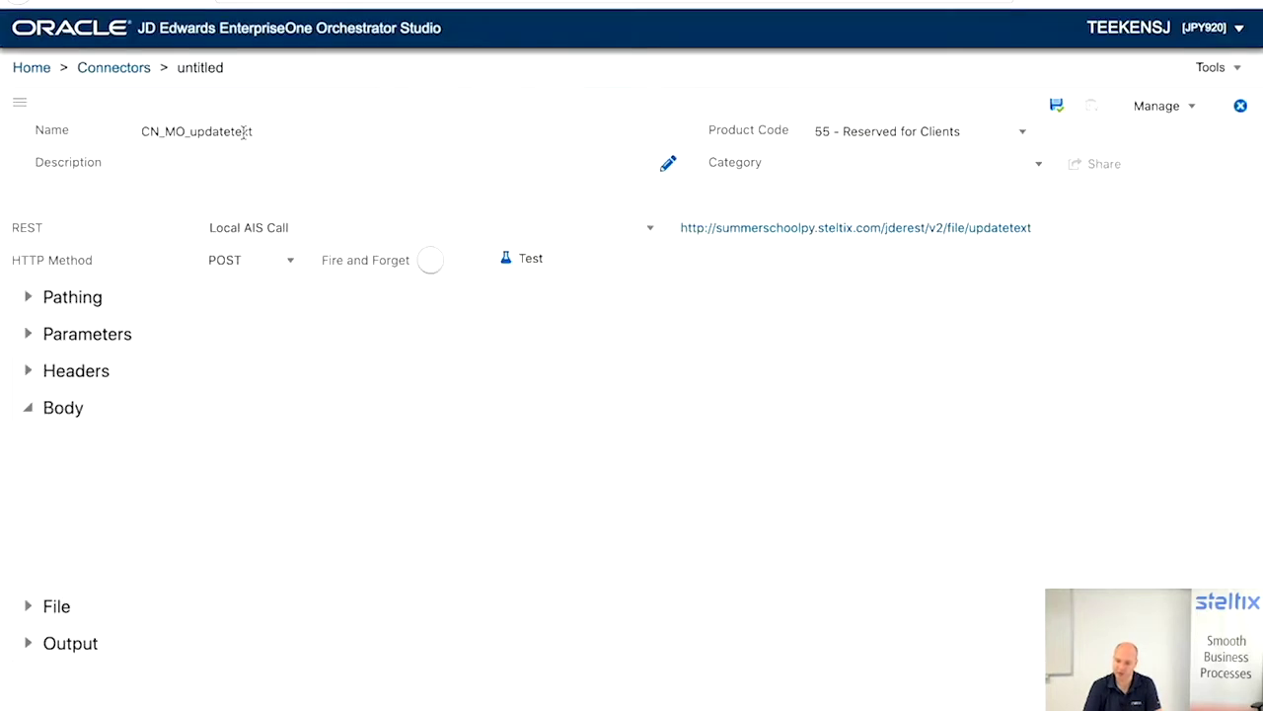
Paste the JSON into the body, save CN_MO_updatetext, and close it to return home
{"action": "left_click", "coordinate": [136, 437]}
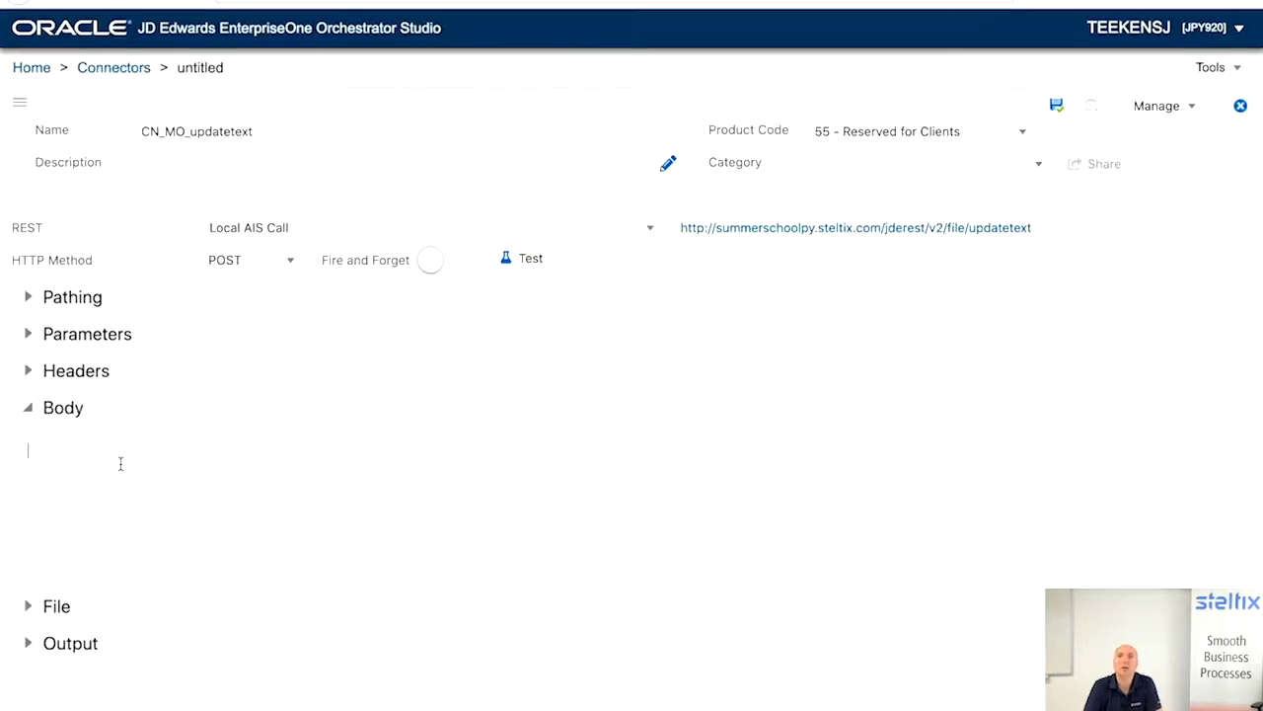
{"action": "type", "text": "\"sequence\": ${sequence}, \"appendText\": false, \"formName\": \"${applicationForm}\", \"version\": \"${version}\", \"itemName\": \"${itemName}\", \"inputText\": \"${inputText}\", \"appendText\": false }"}
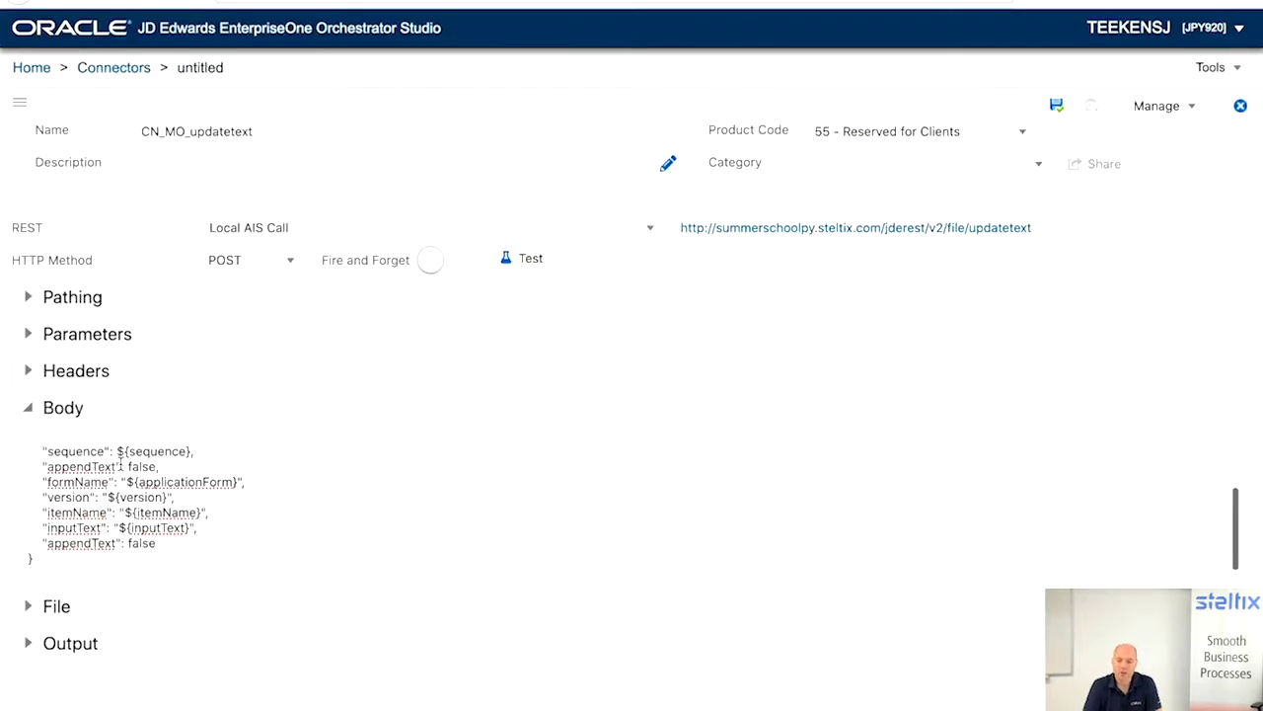
{"action": "left_click", "coordinate": [1057, 105]}
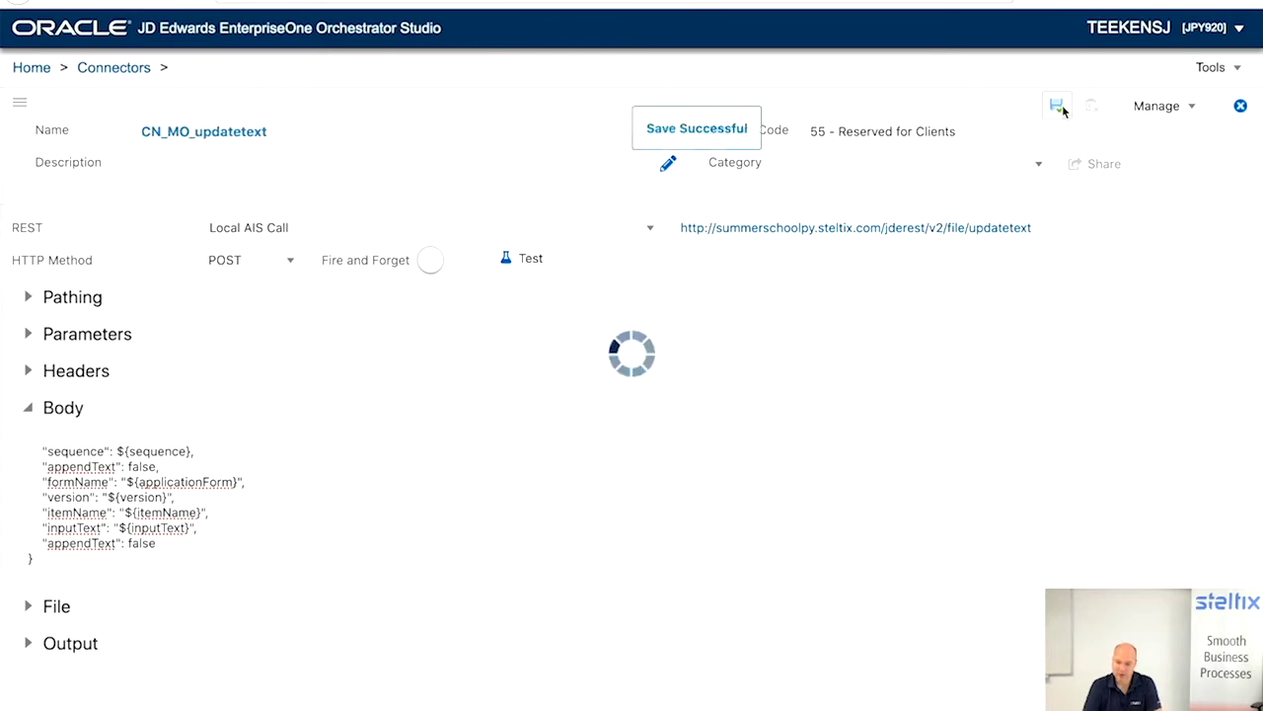
{"action": "left_click", "coordinate": [1240, 107]}
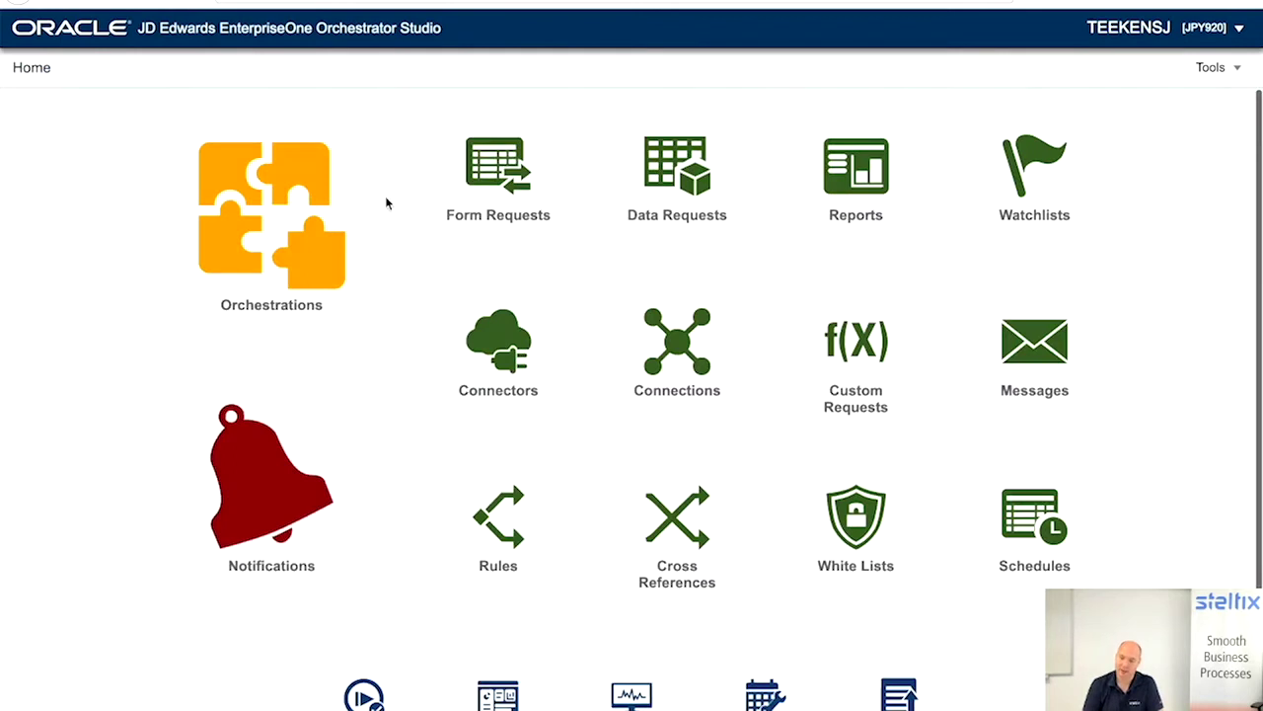
Create a new blank orchestration named OR_MO_additemtext
{"action": "left_click", "coordinate": [338, 215]}
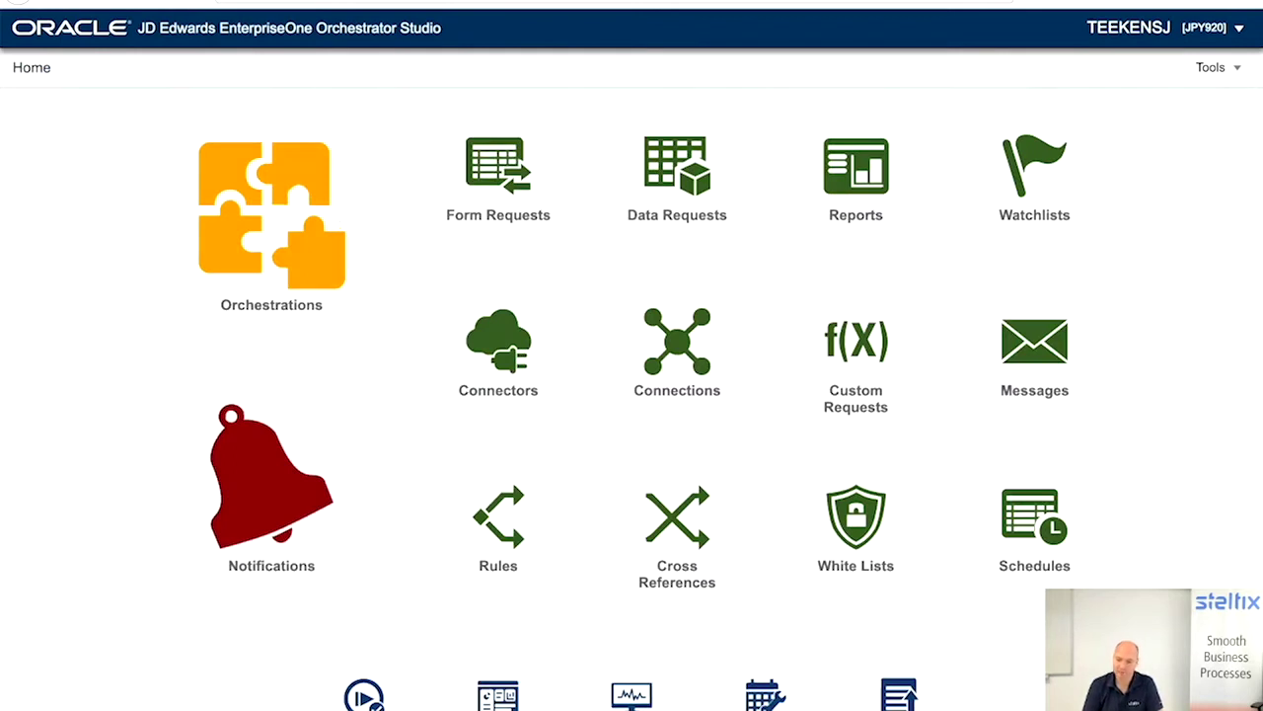
{"action": "left_click", "coordinate": [250, 231]}
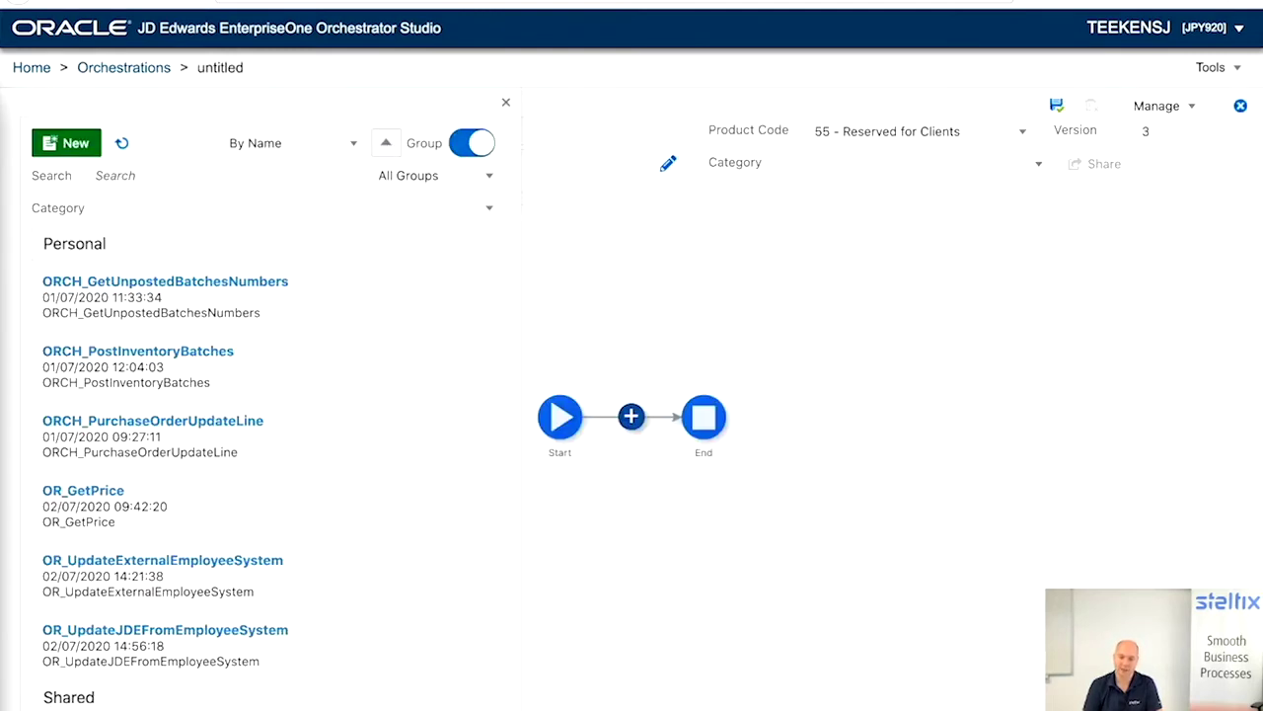
{"action": "left_click", "coordinate": [69, 145]}
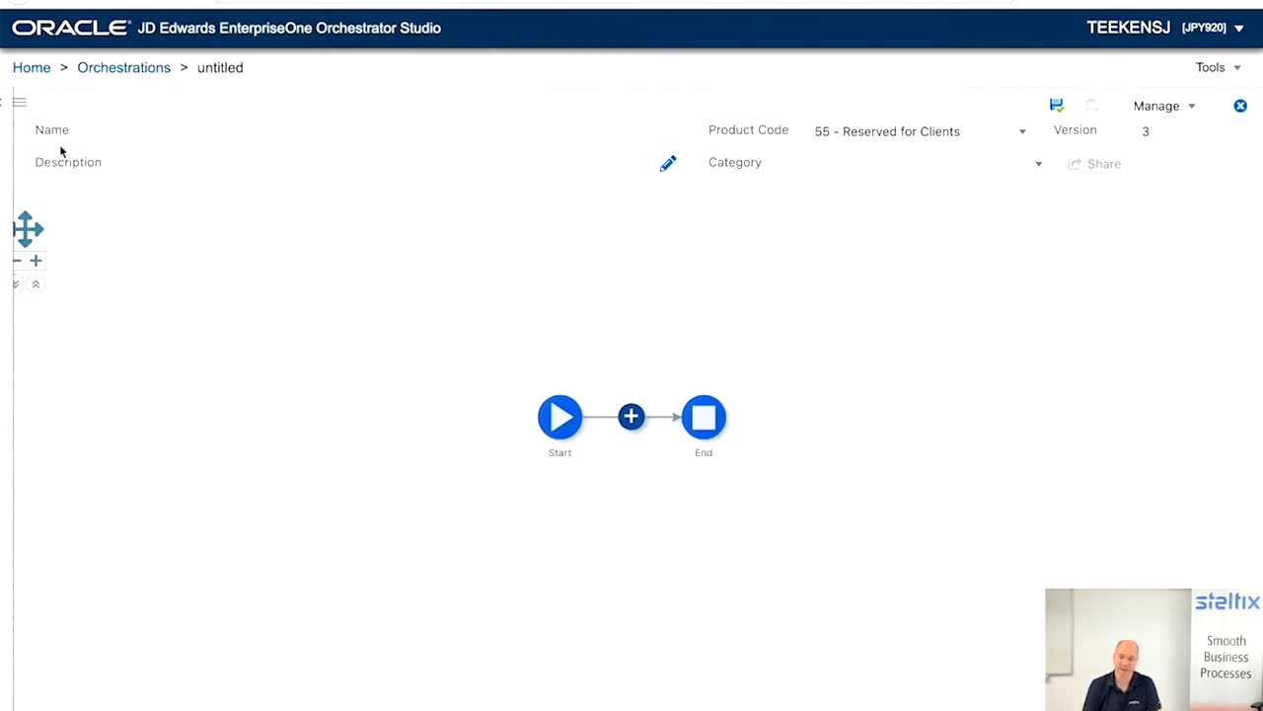
{"action": "type", "text": "OR_MO_additemtext"}
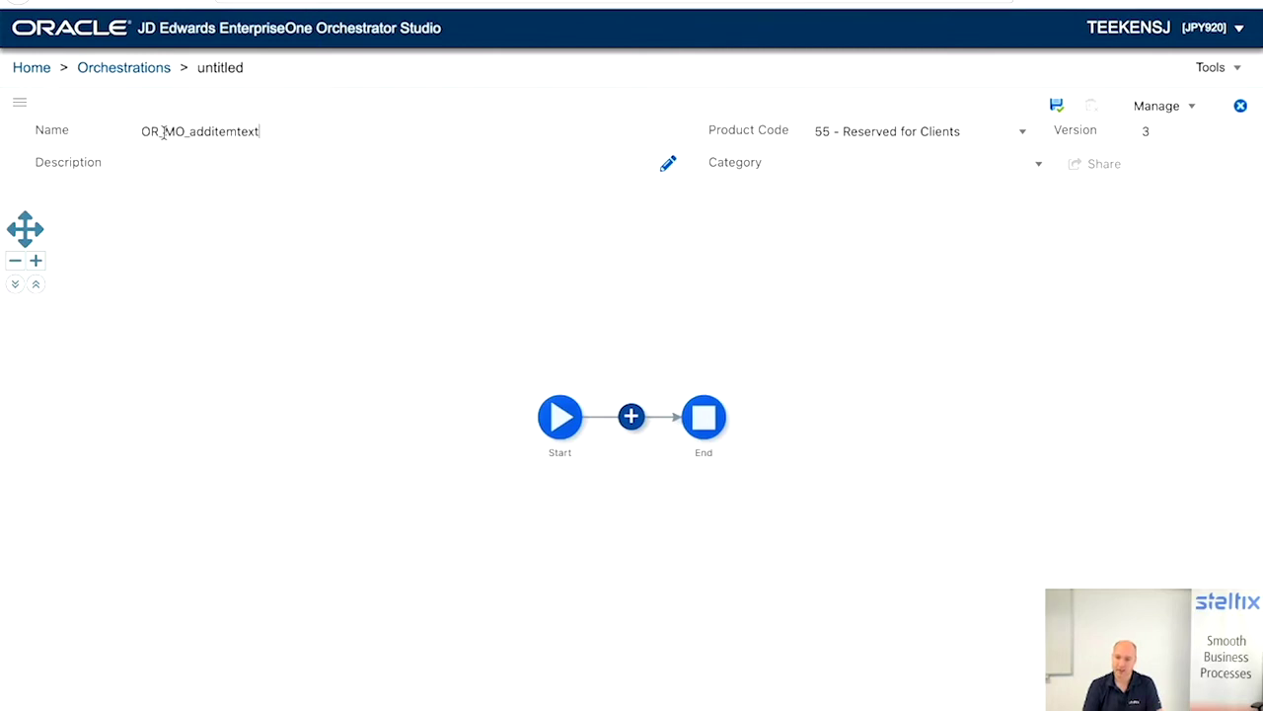
Add String inputs itemNumber and text to the orchestration and save it
{"action": "left_click", "coordinate": [556, 419]}
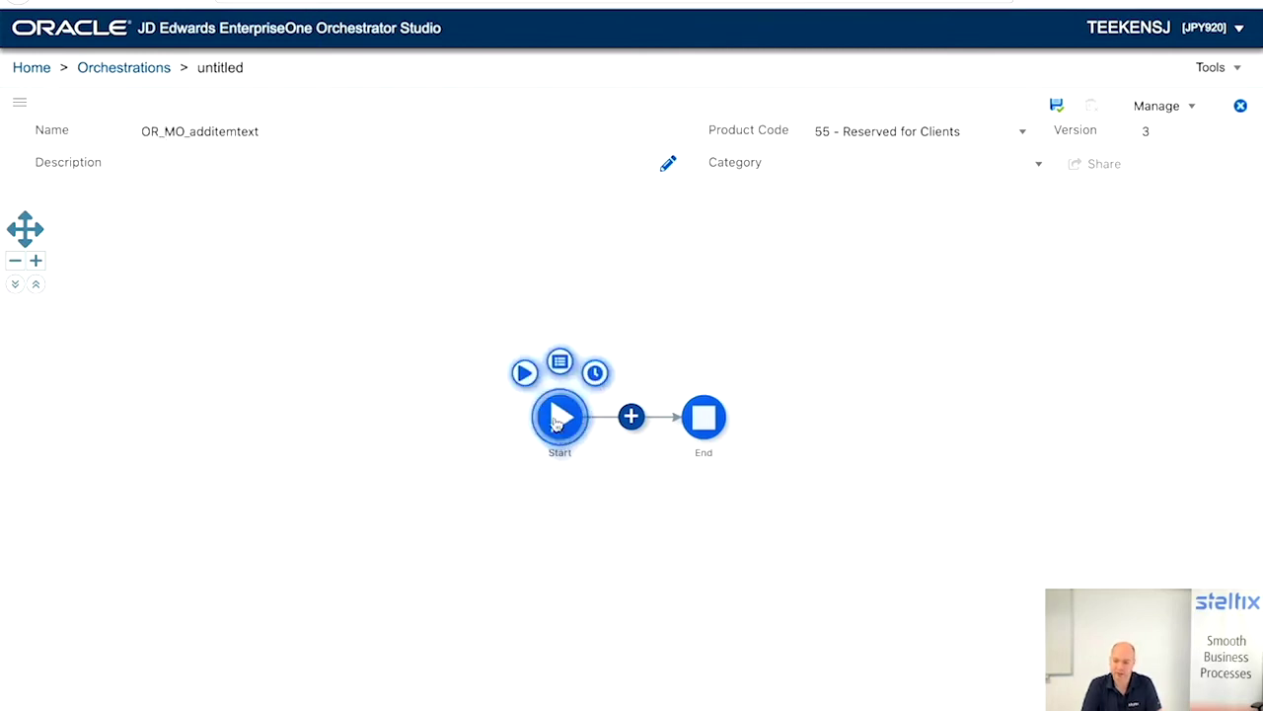
{"action": "left_click", "coordinate": [559, 362]}
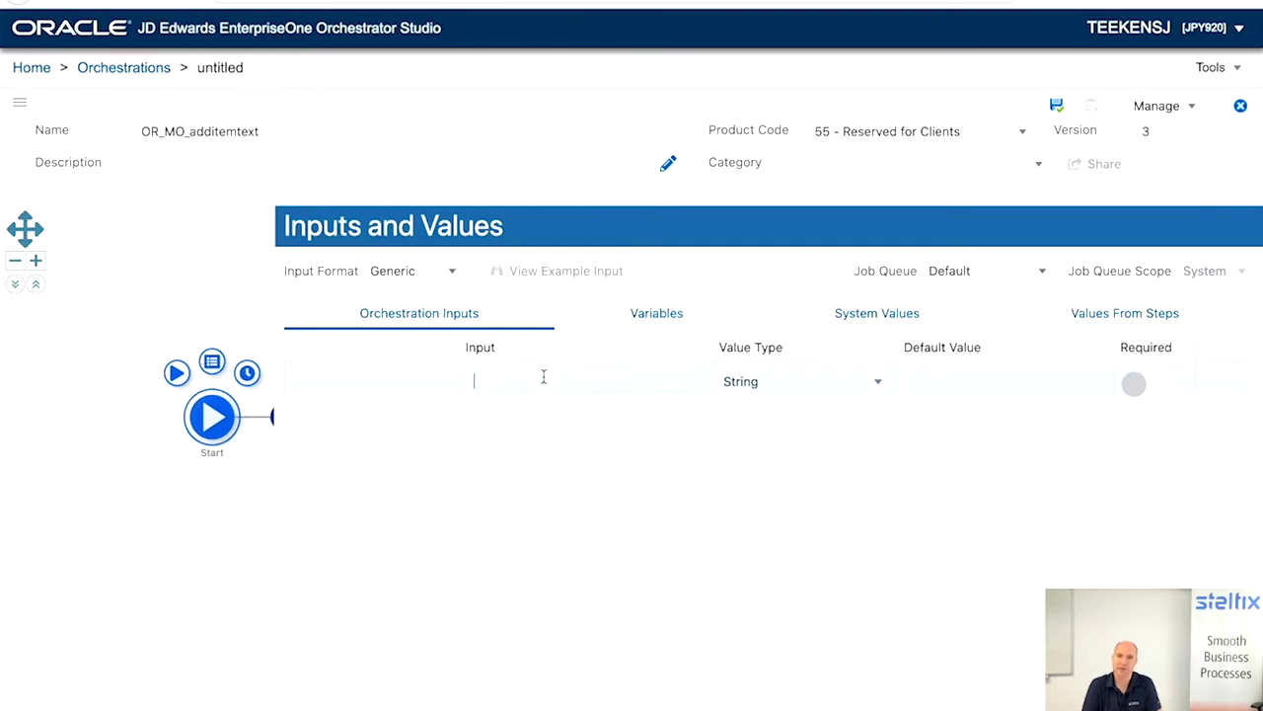
{"action": "type", "text": "itemNumber"}
{"action": "left_click", "coordinate": [523, 416]}
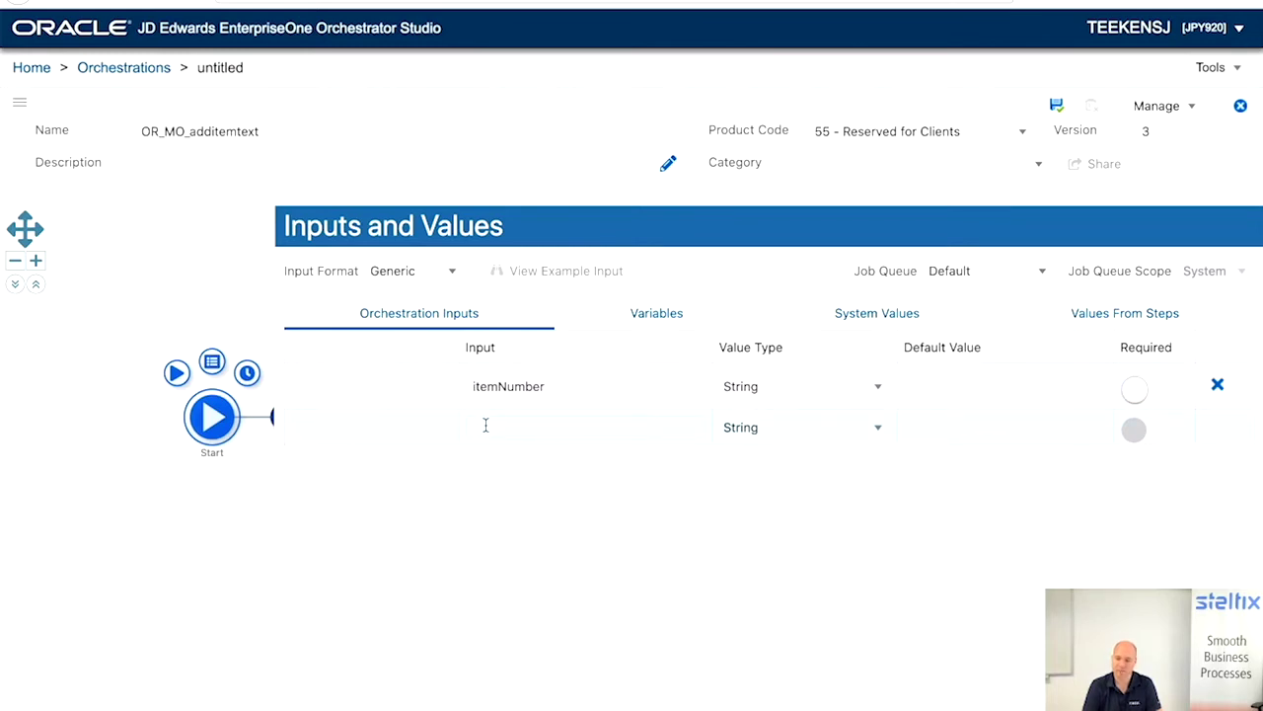
{"action": "type", "text": "text"}
{"action": "left_click", "coordinate": [530, 386]}
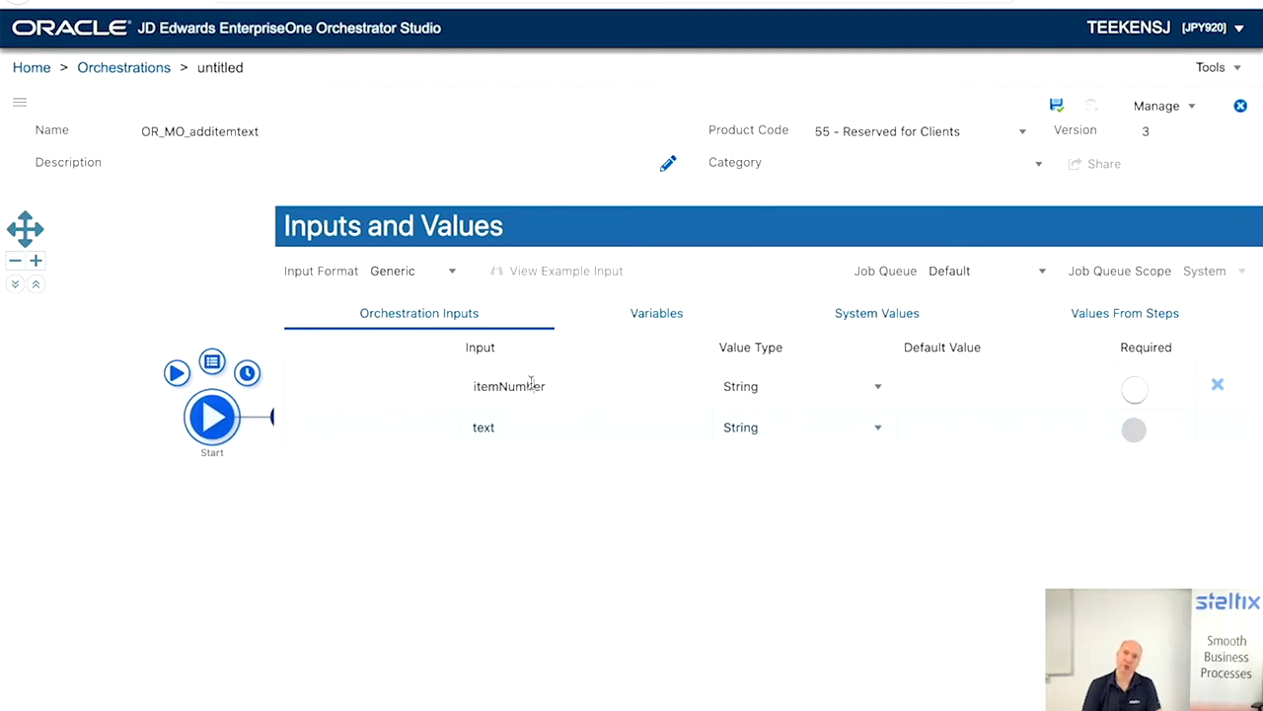
{"action": "left_click", "coordinate": [1059, 105]}
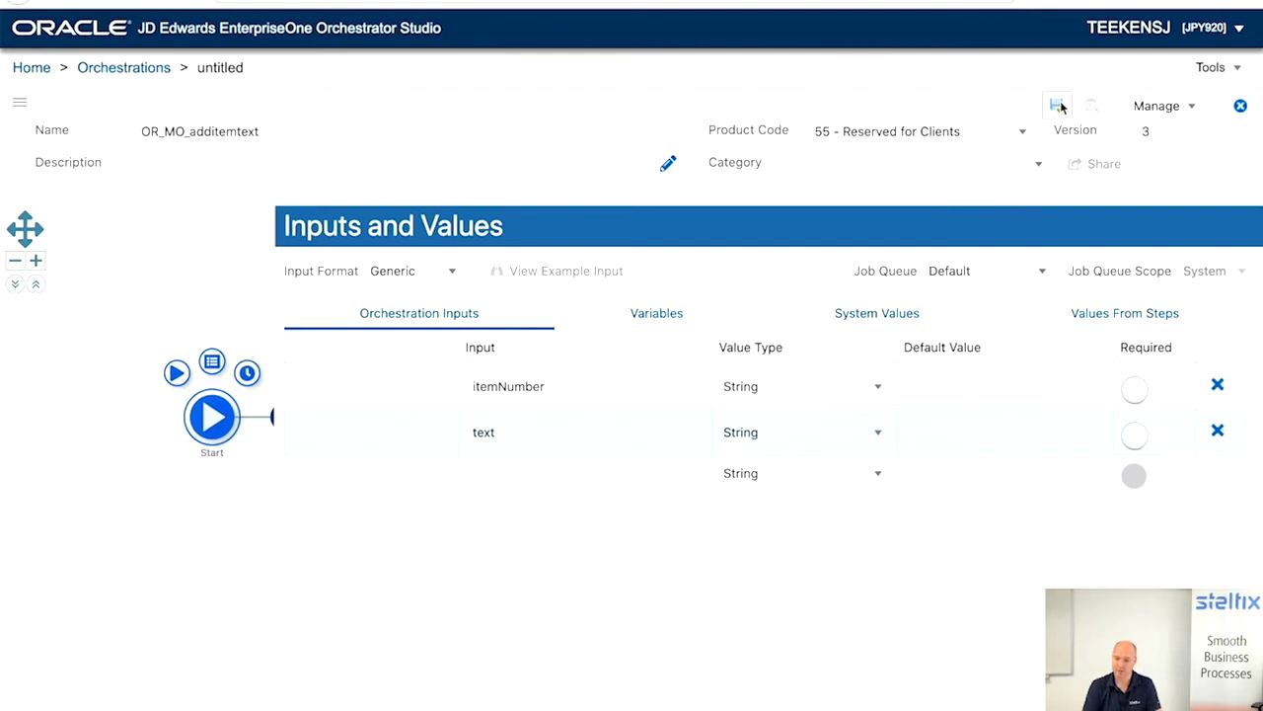
{"action": "left_click", "coordinate": [1241, 109]}
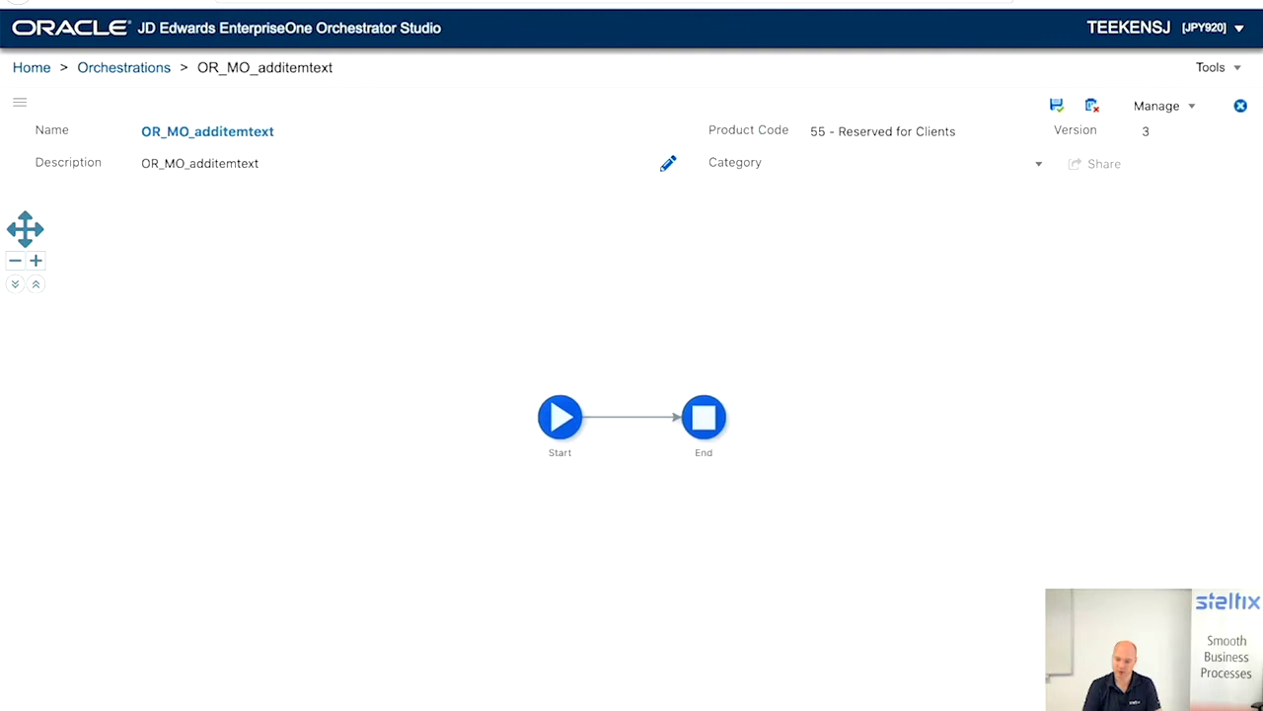
Add a Connector step between Start and End of OR_MO_additemtext to list the saved connectors
{"action": "left_click", "coordinate": [632, 417]}
{"action": "left_click", "coordinate": [651, 586]}
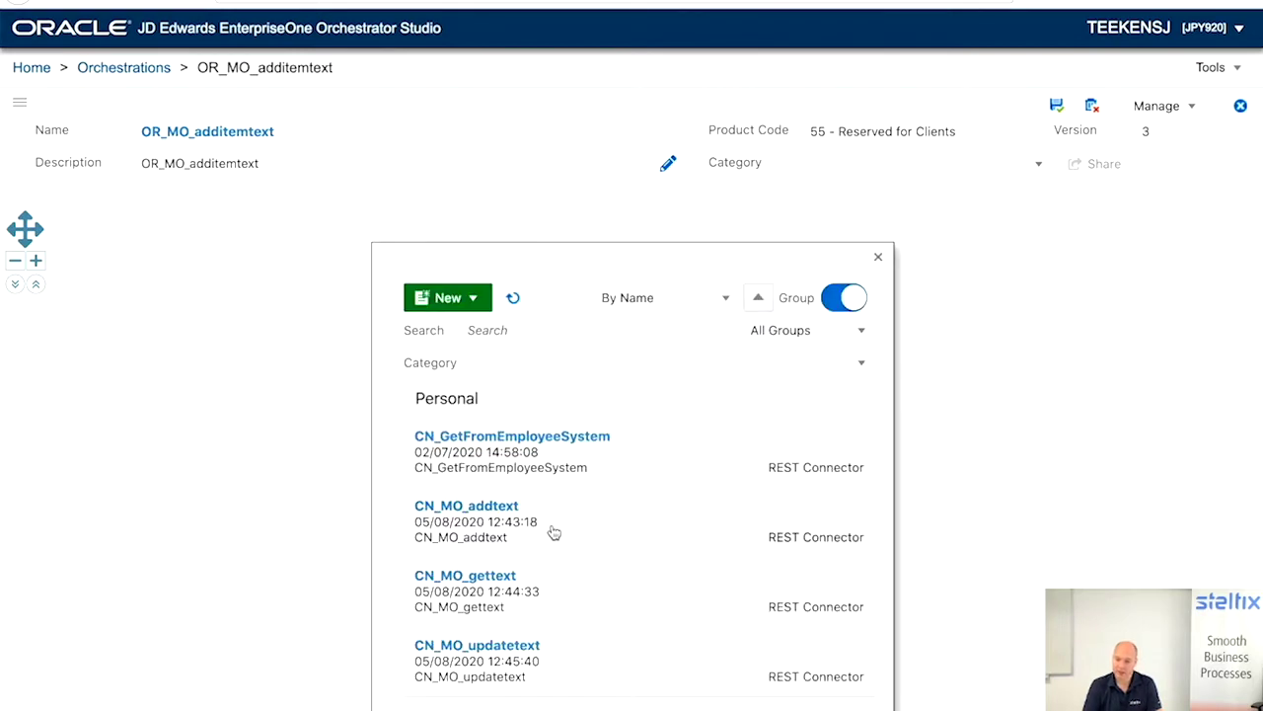
Insert the CN_MO_addtext connector step and map its moKey to the itemNumber input
{"action": "left_click", "coordinate": [557, 535]}
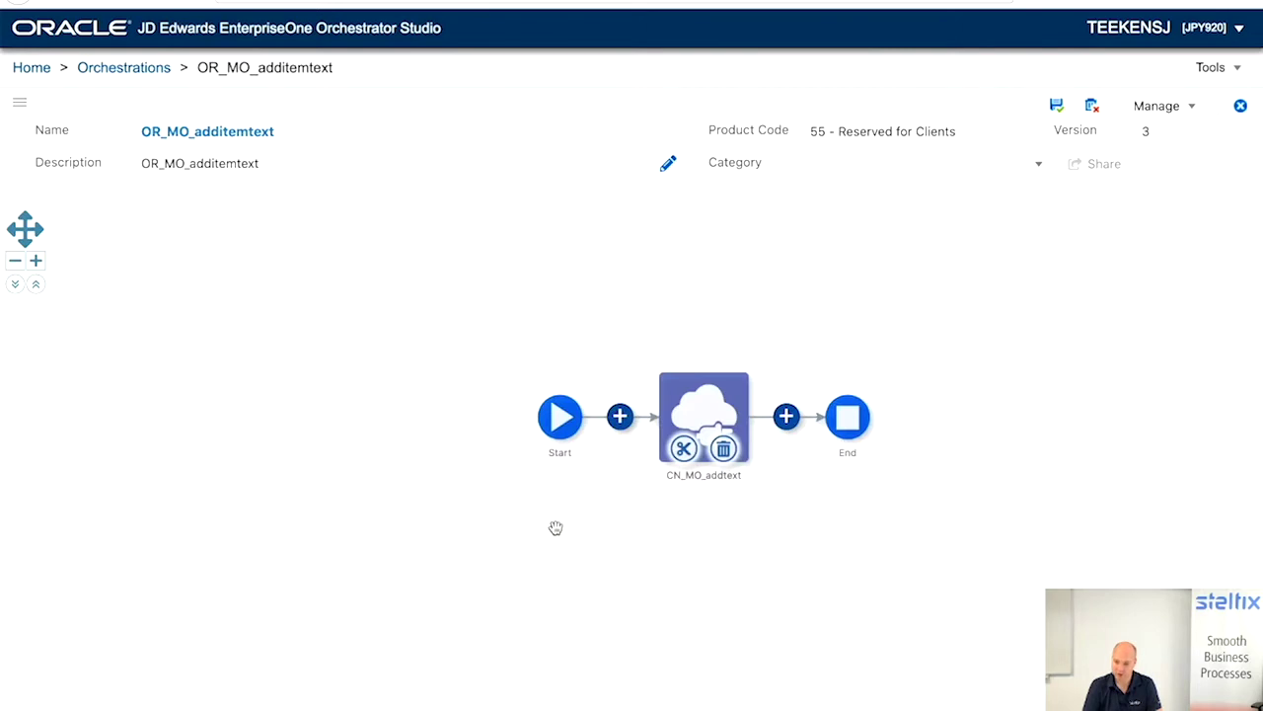
{"action": "mouse_move", "coordinate": [700, 425]}
{"action": "left_click", "coordinate": [722, 343]}
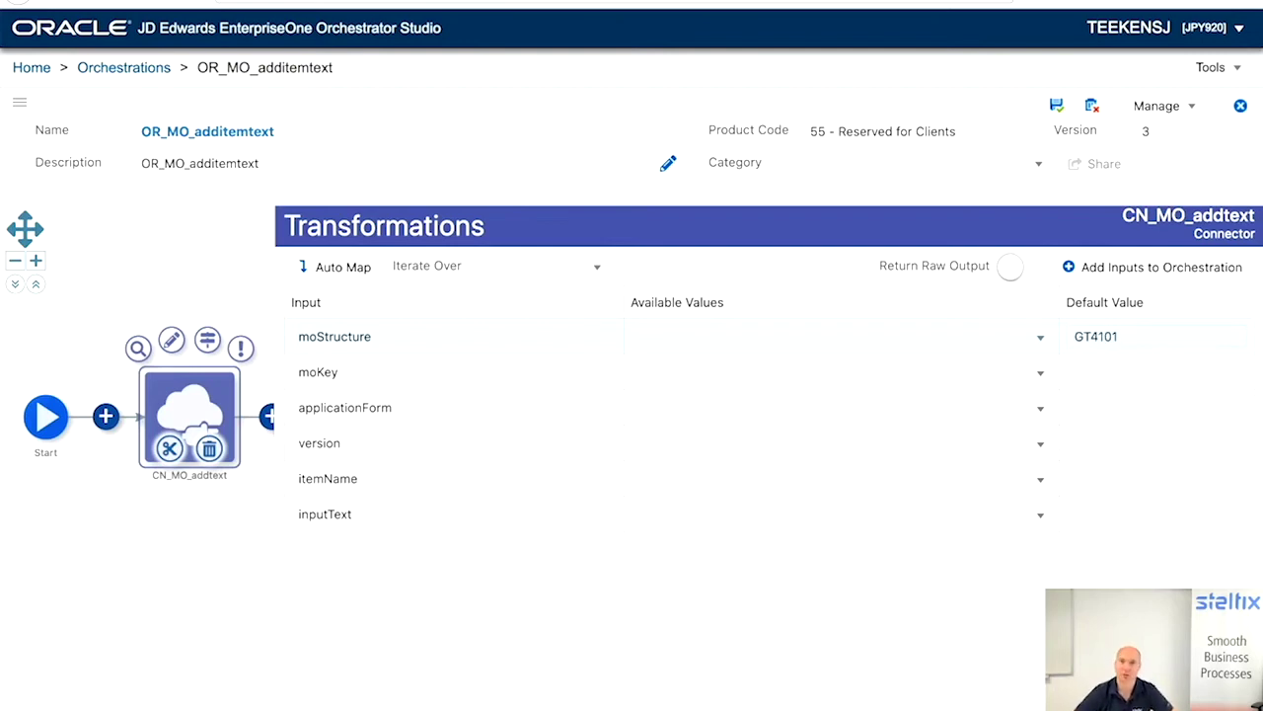
{"action": "left_click", "coordinate": [918, 380]}
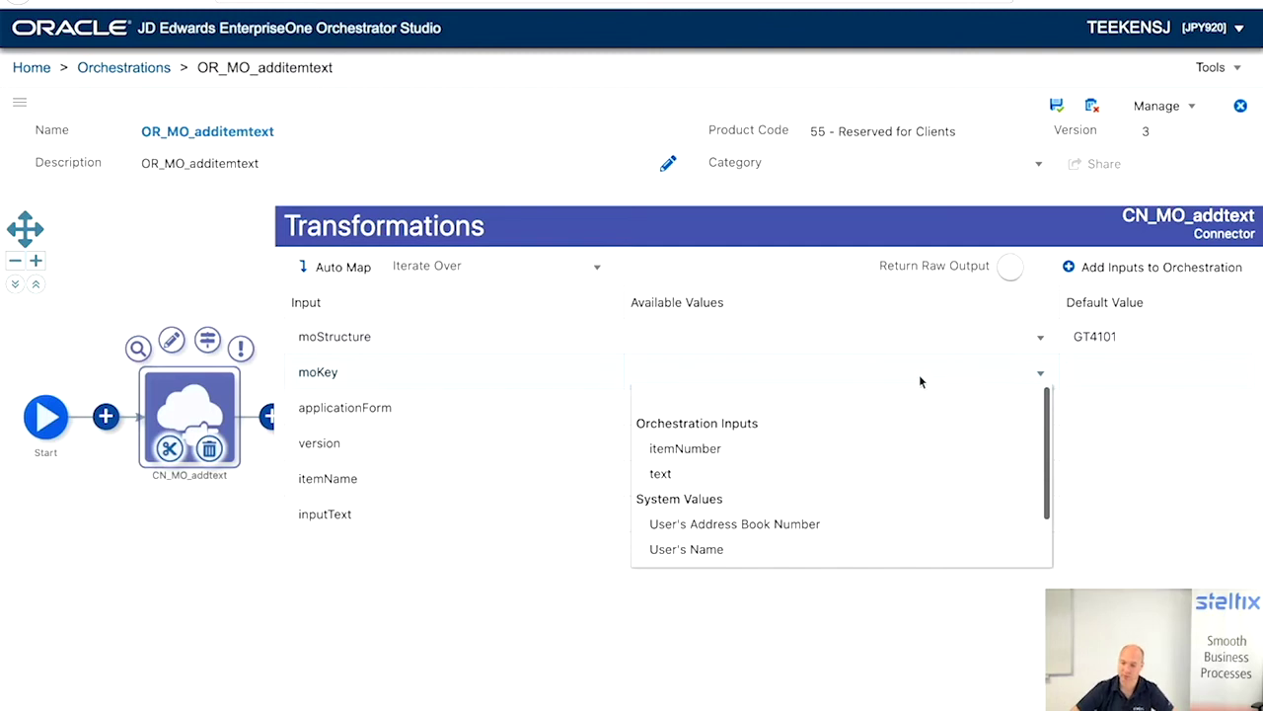
{"action": "left_click", "coordinate": [750, 452]}
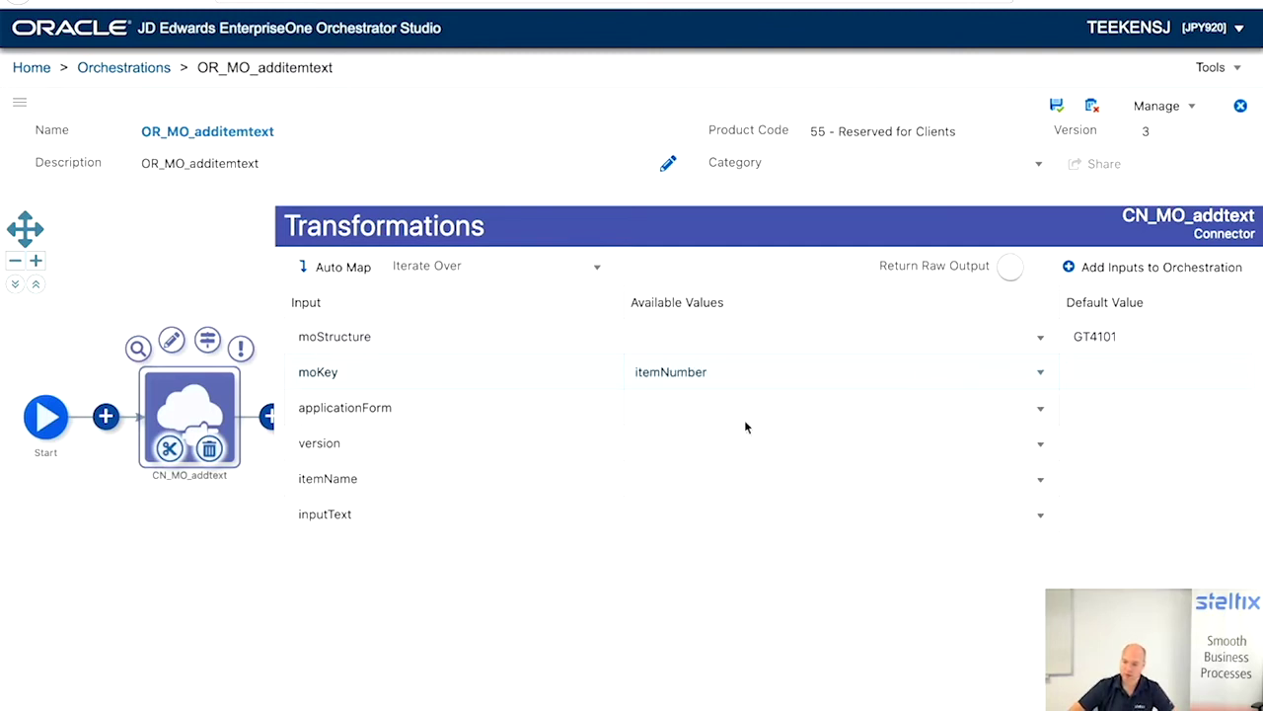
Default form P4101_W4101E, version ZJDE0001, itemName Uploaded, map inputText to text, and save
{"action": "left_click", "coordinate": [1097, 412]}
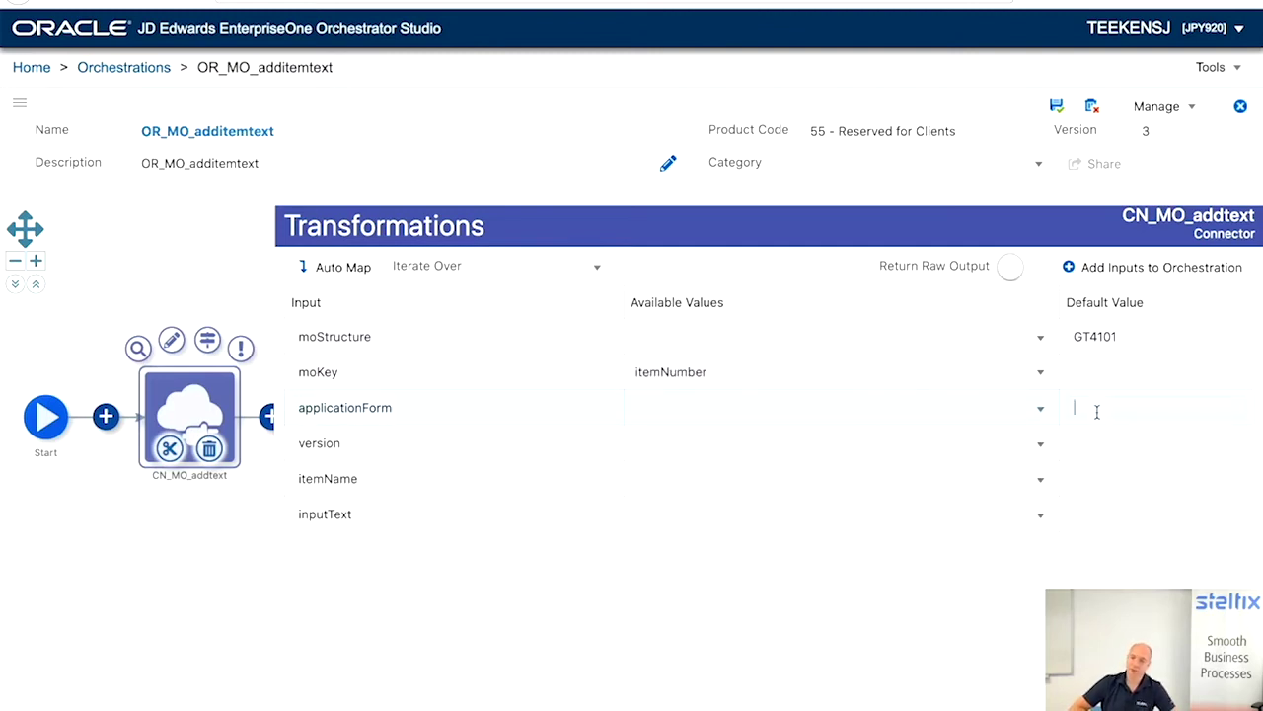
{"action": "type", "text": "P4101_W"}
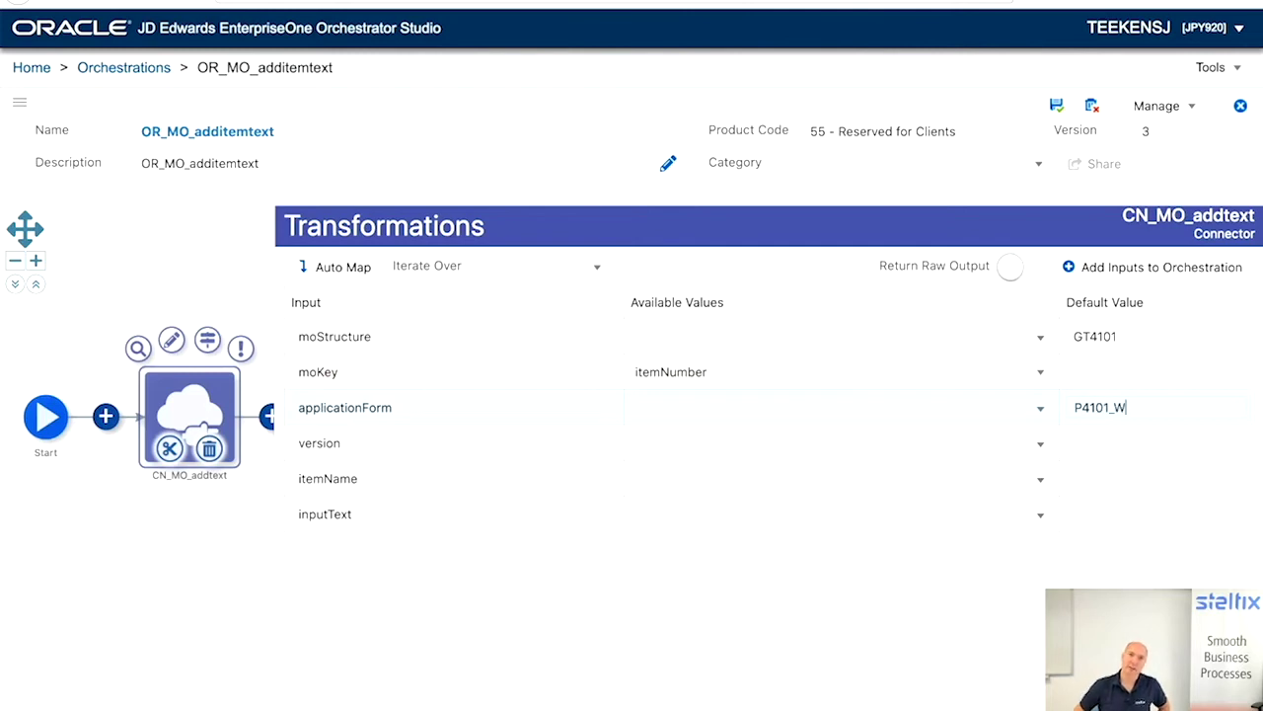
{"action": "type", "text": "4101E"}
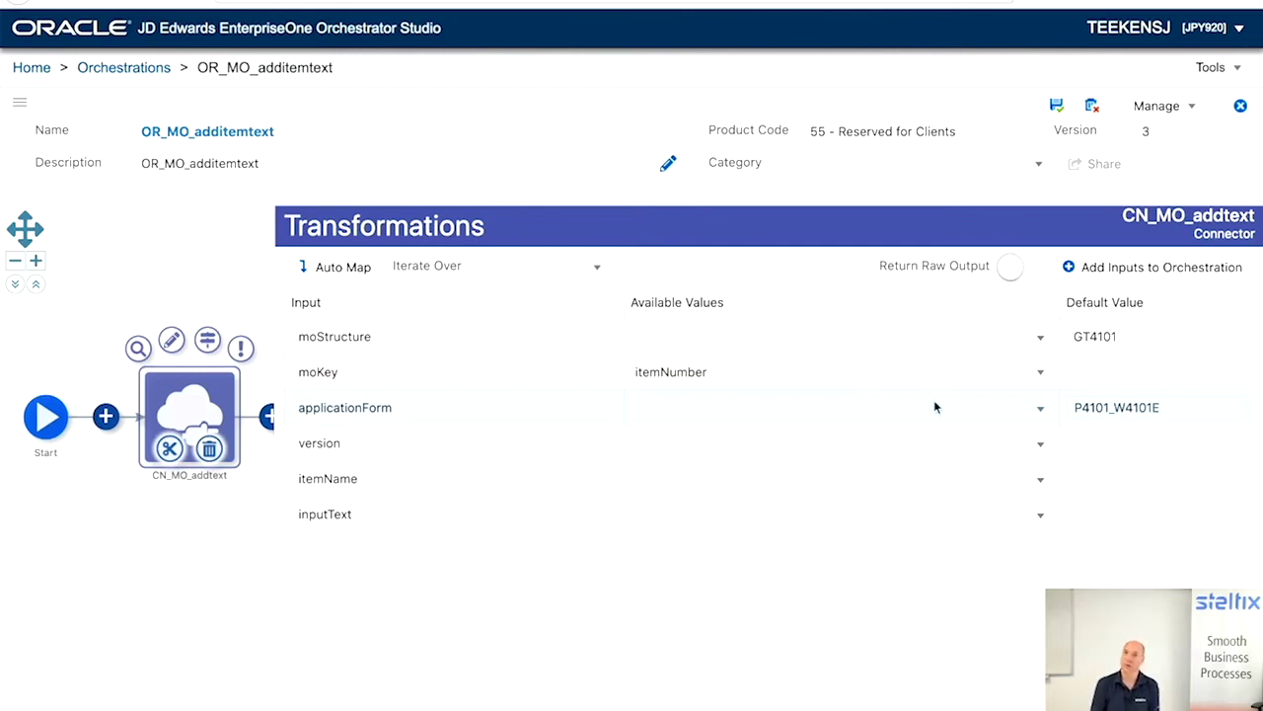
{"action": "left_click", "coordinate": [1083, 441]}
{"action": "type", "text": "Z"}
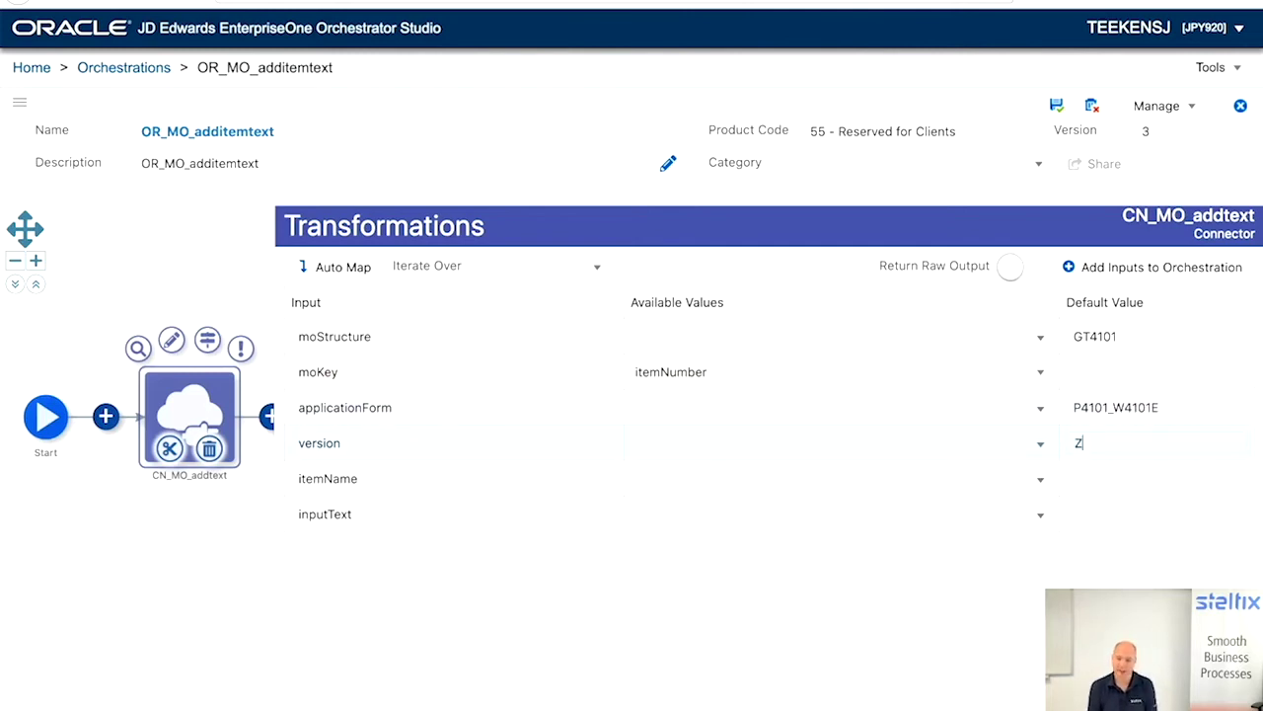
{"action": "type", "text": "JDE0001"}
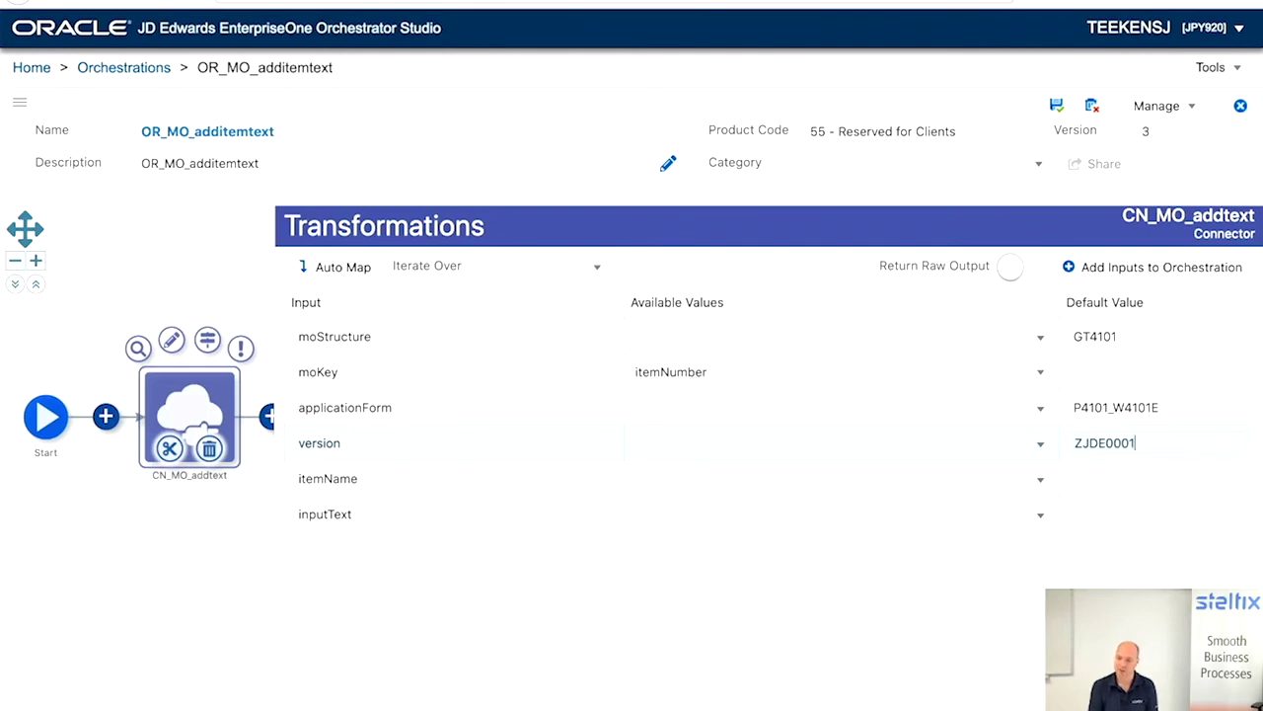
{"action": "left_click", "coordinate": [1092, 480]}
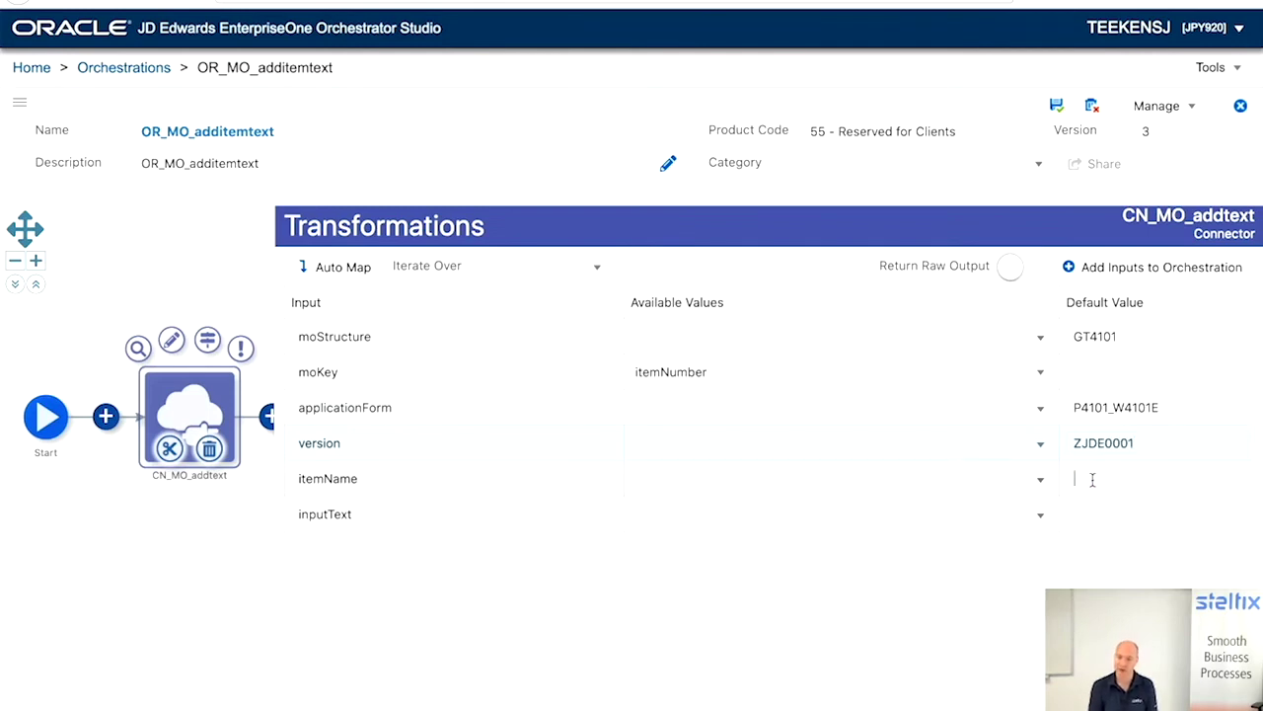
{"action": "type", "text": "u"}
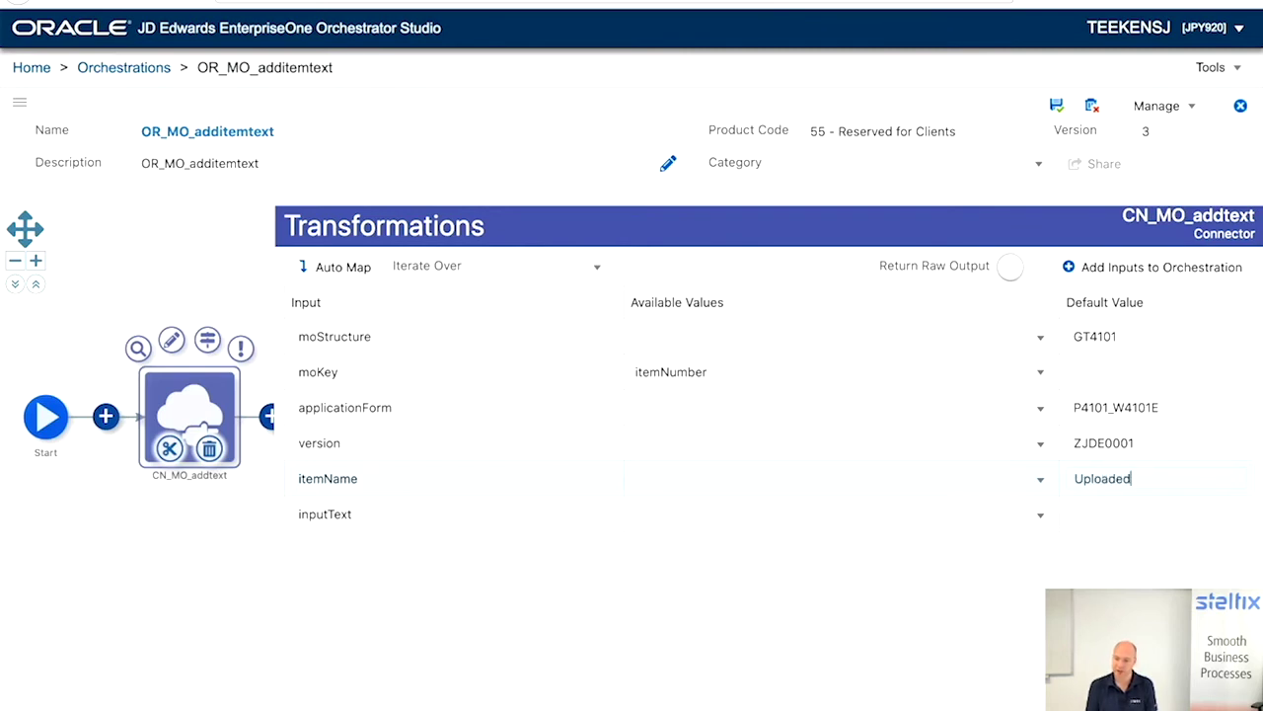
{"action": "left_click", "coordinate": [1036, 516]}
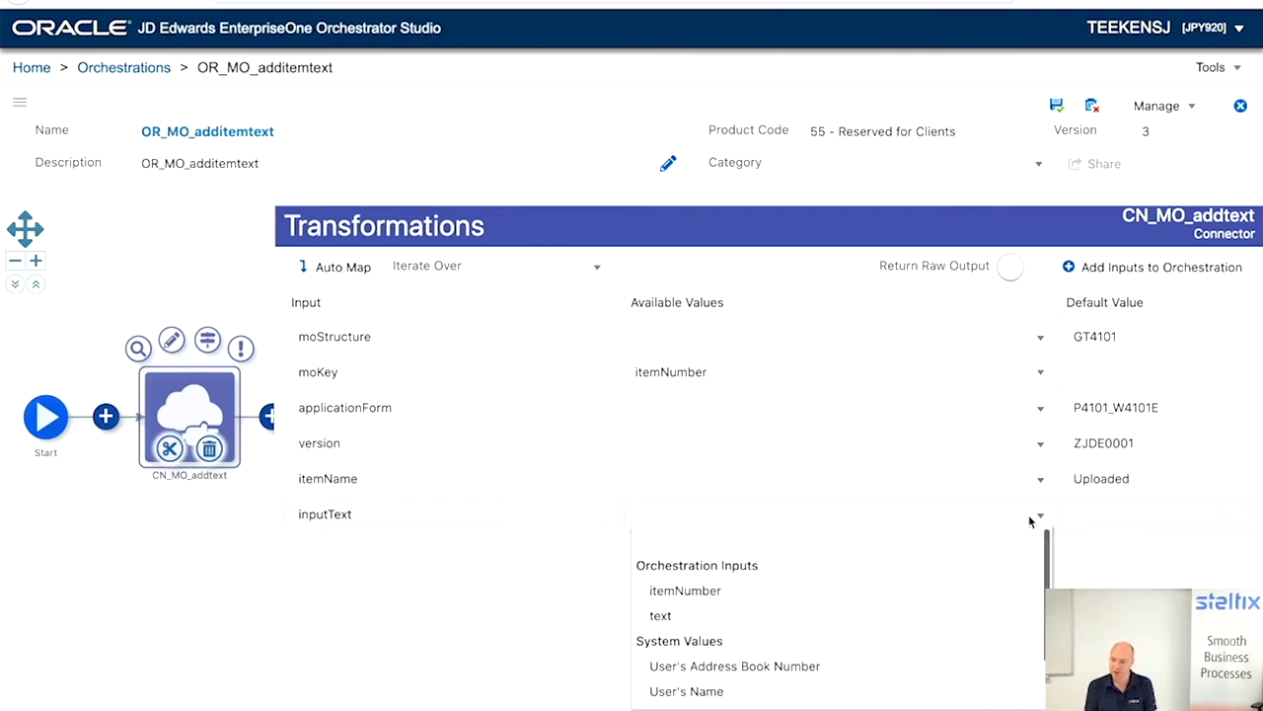
{"action": "left_click", "coordinate": [747, 612]}
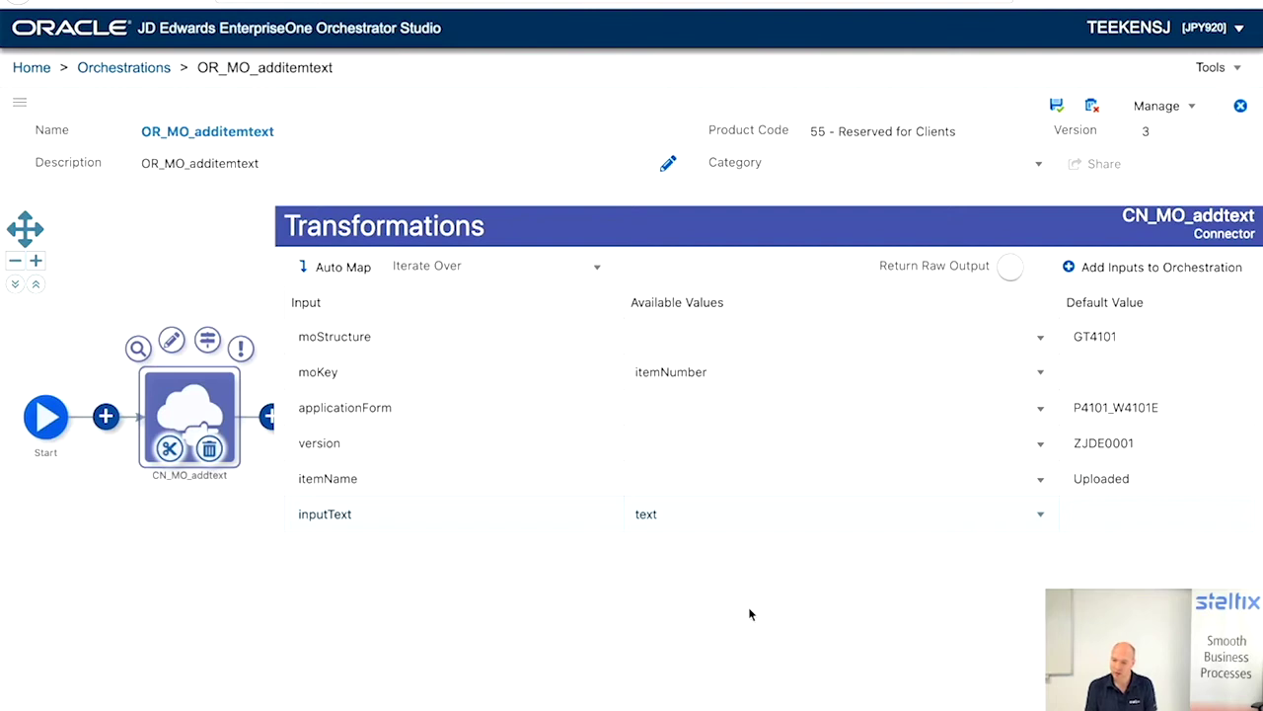
{"action": "left_click", "coordinate": [1058, 111]}
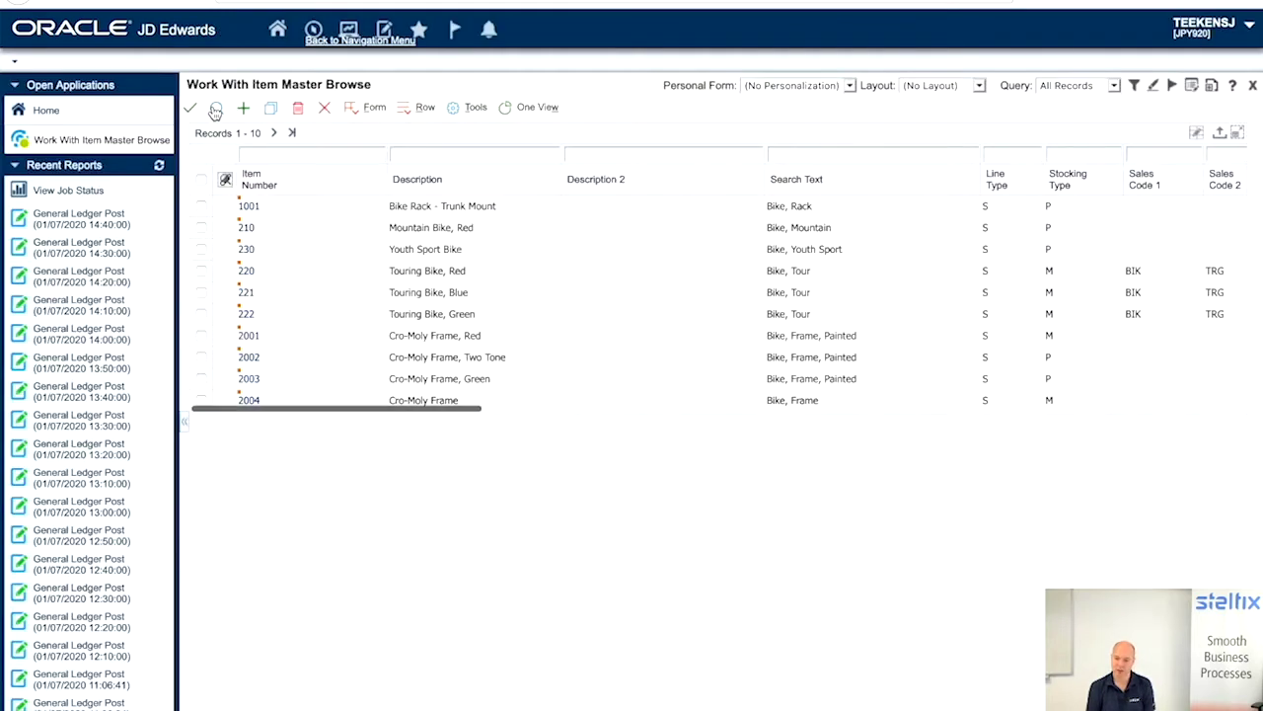
Open item 210's master record, select its short item number 60011, then cancel back
{"action": "left_click", "coordinate": [248, 231]}
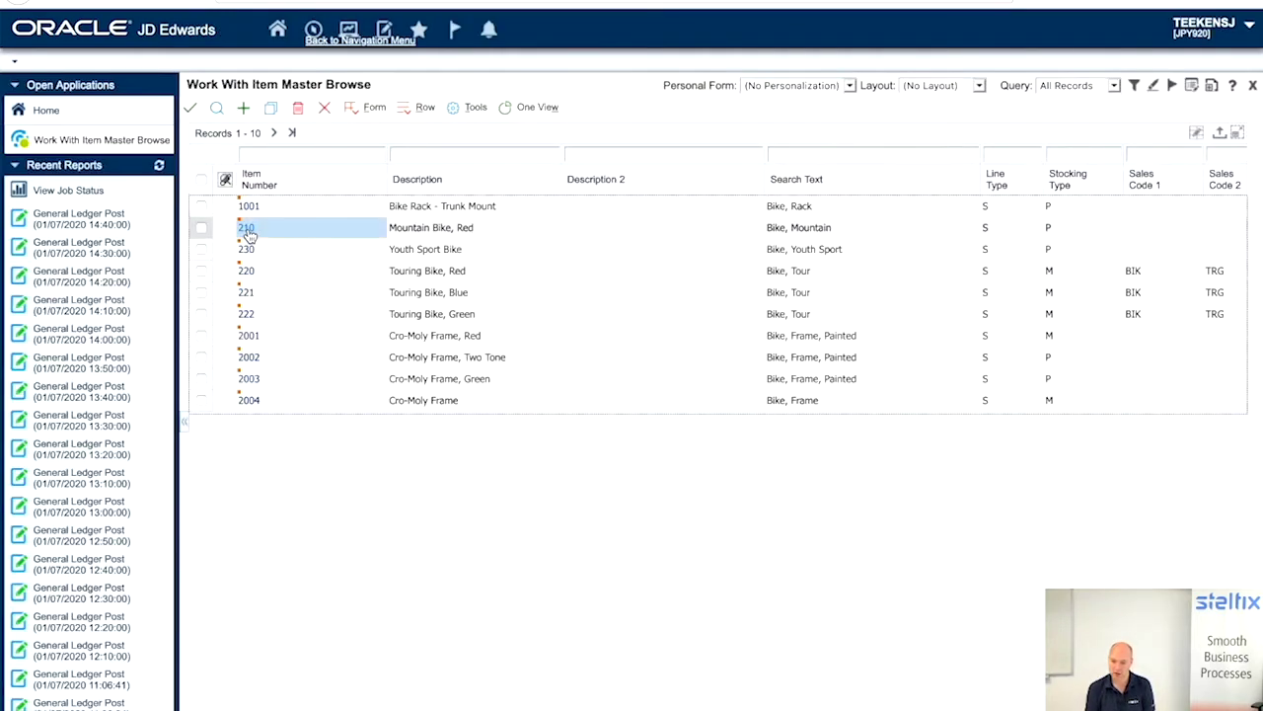
{"action": "left_click_drag", "start_coordinate": [817, 157], "coordinate": [786, 156]}
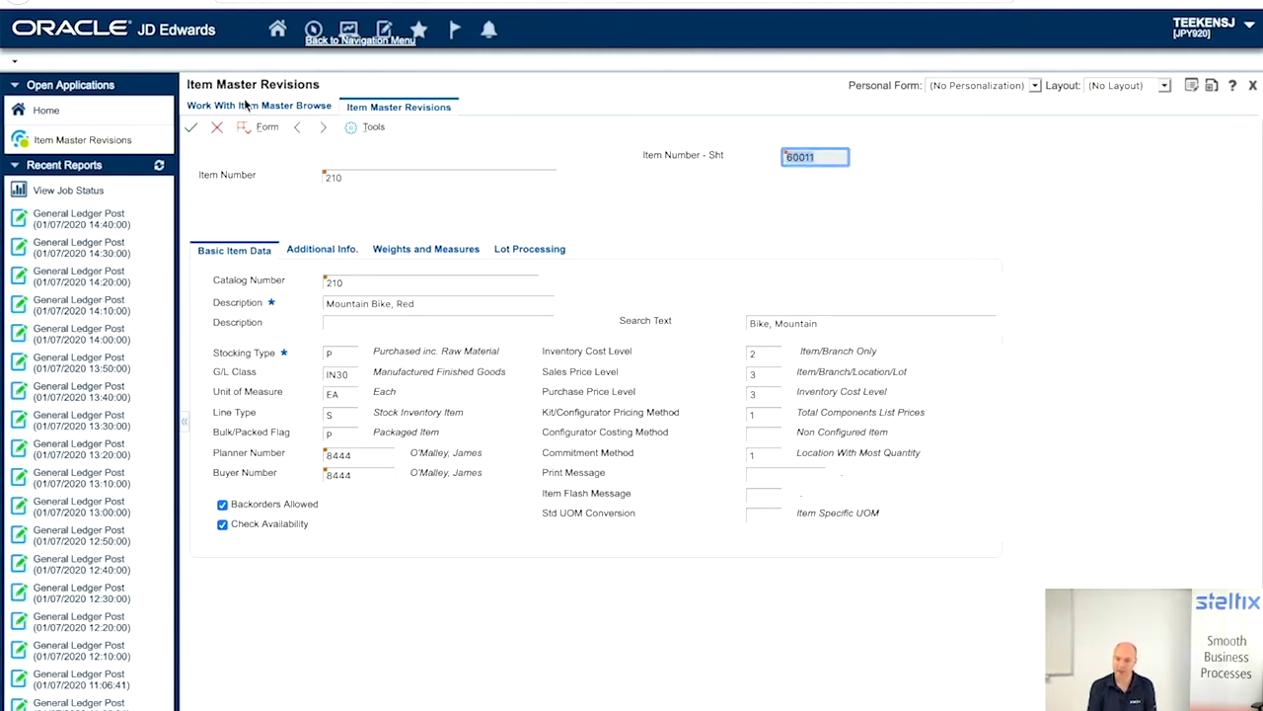
{"action": "left_click", "coordinate": [217, 128]}
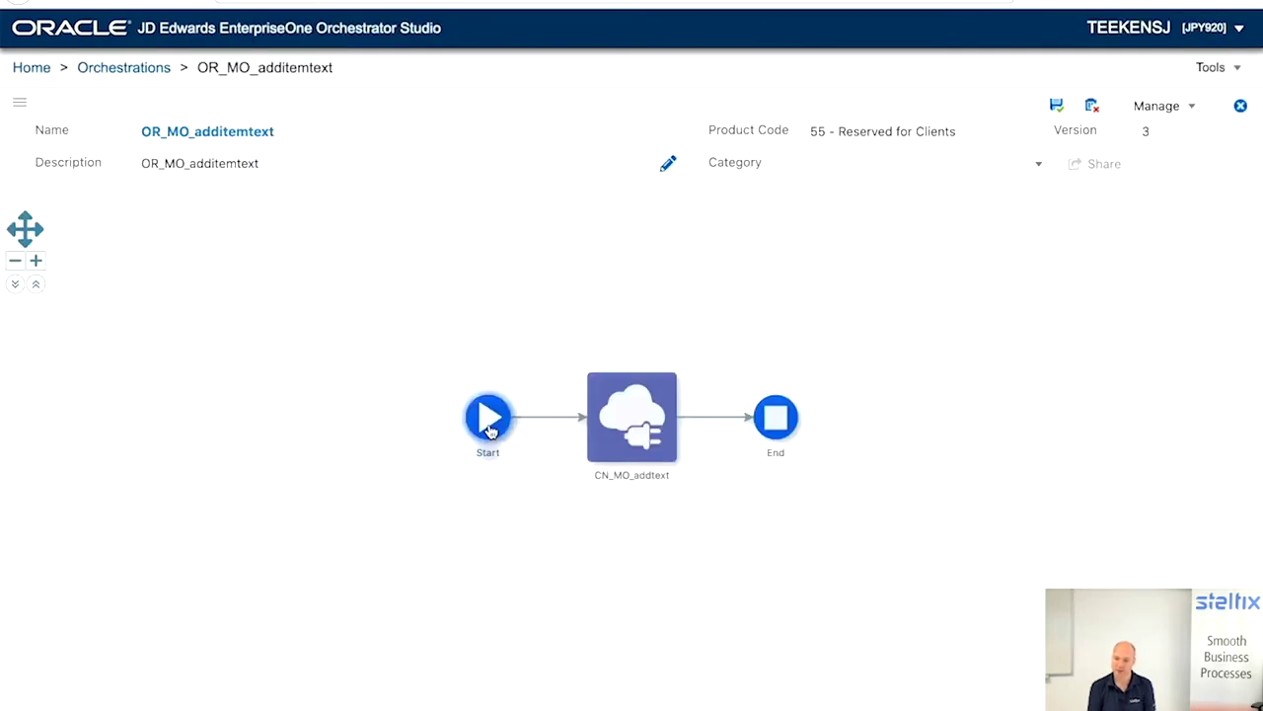
Test-run OR_MO_additemtext with itemNumber 60020 and text 'my text', getting Success (200)
{"action": "left_click", "coordinate": [489, 424]}
{"action": "left_click", "coordinate": [453, 375]}
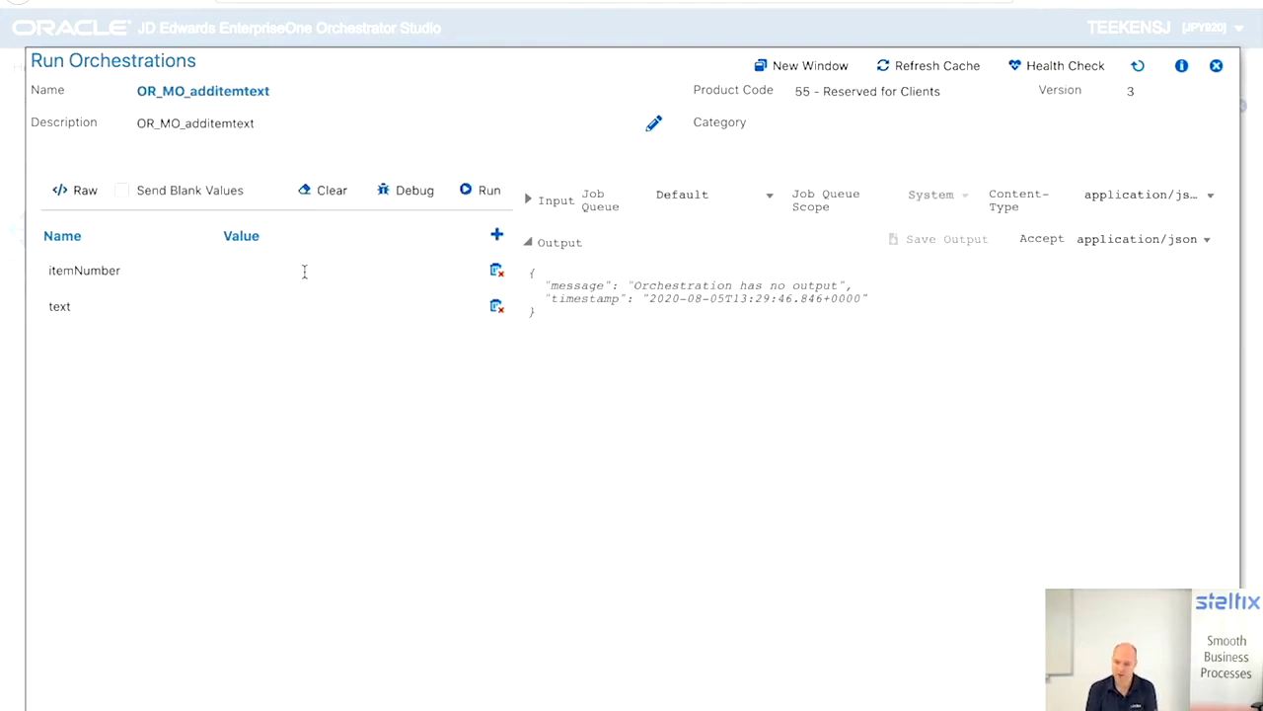
{"action": "type", "text": "OR_MO_additemtext"}
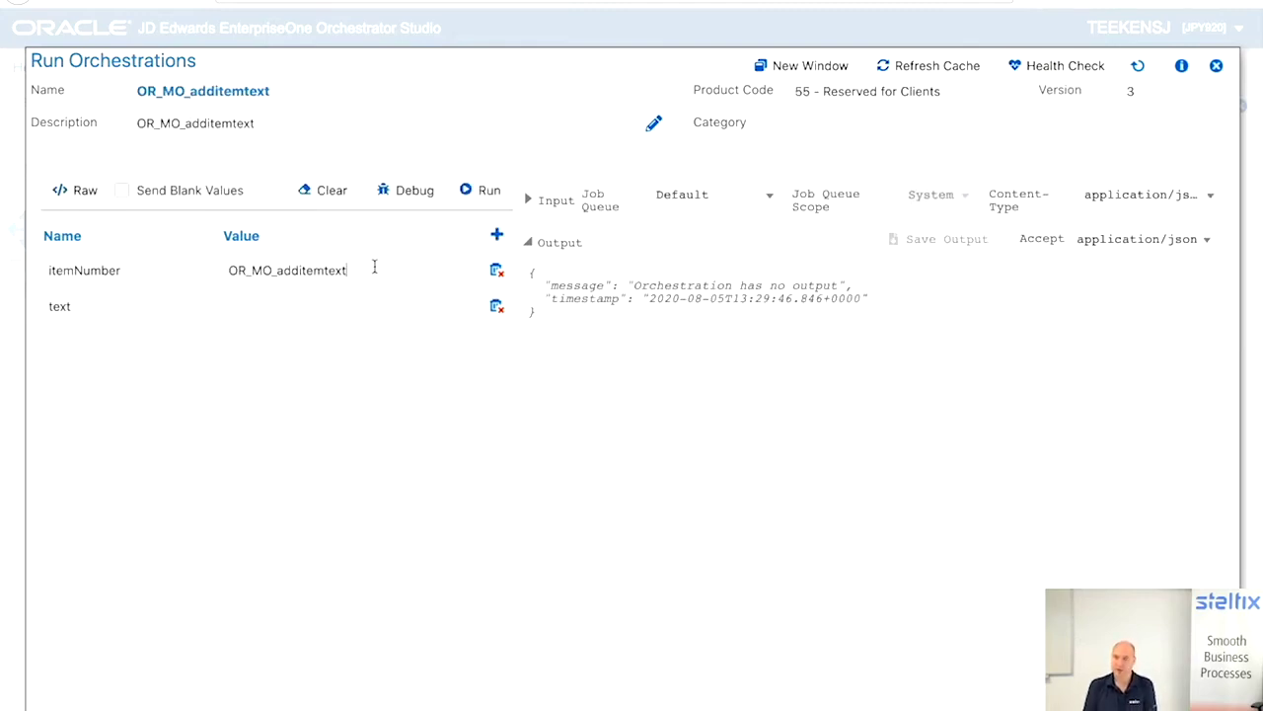
{"action": "left_click_drag", "start_coordinate": [375, 265], "coordinate": [154, 266]}
{"action": "type", "text": "60020"}
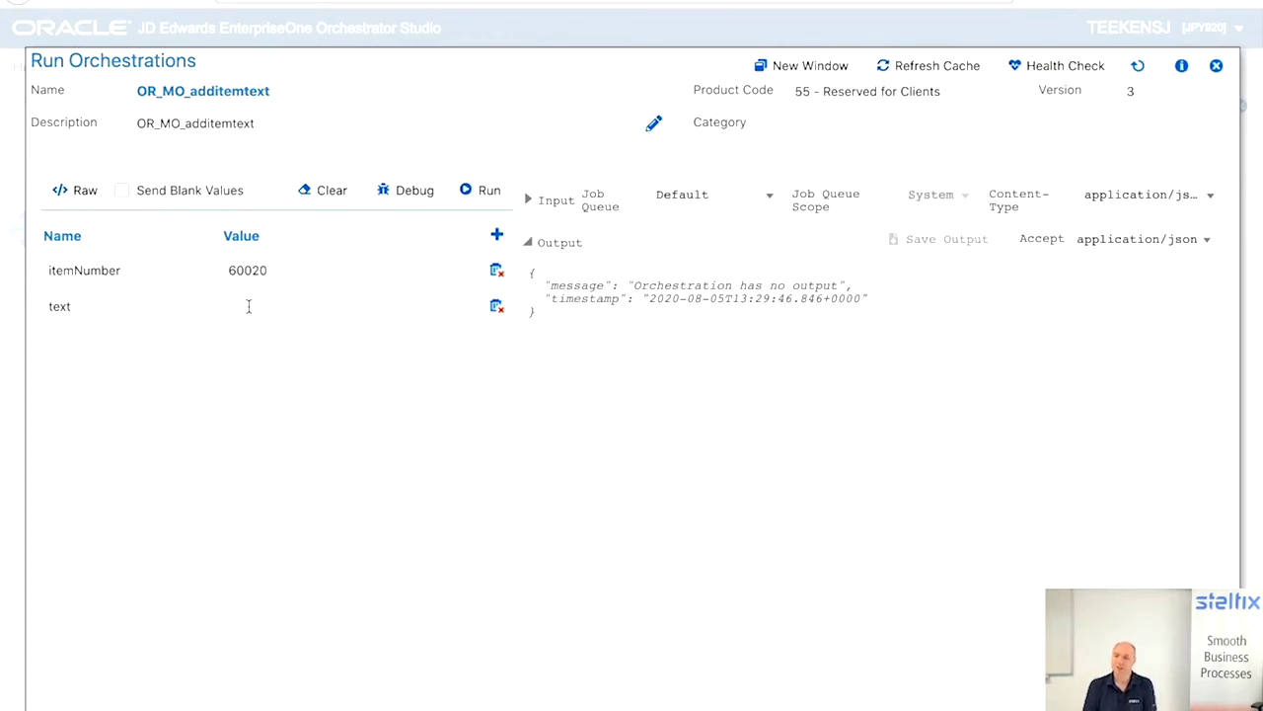
{"action": "left_click", "coordinate": [249, 306]}
{"action": "type", "text": "my text"}
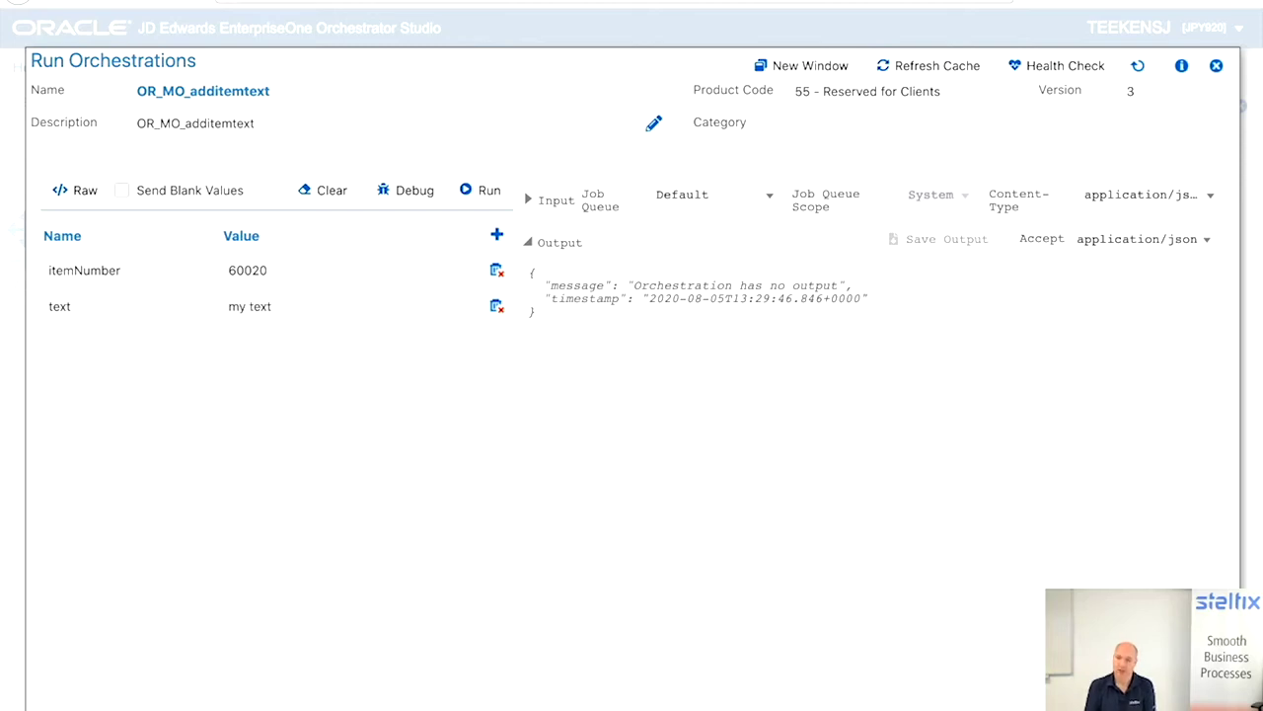
{"action": "left_click", "coordinate": [473, 193]}
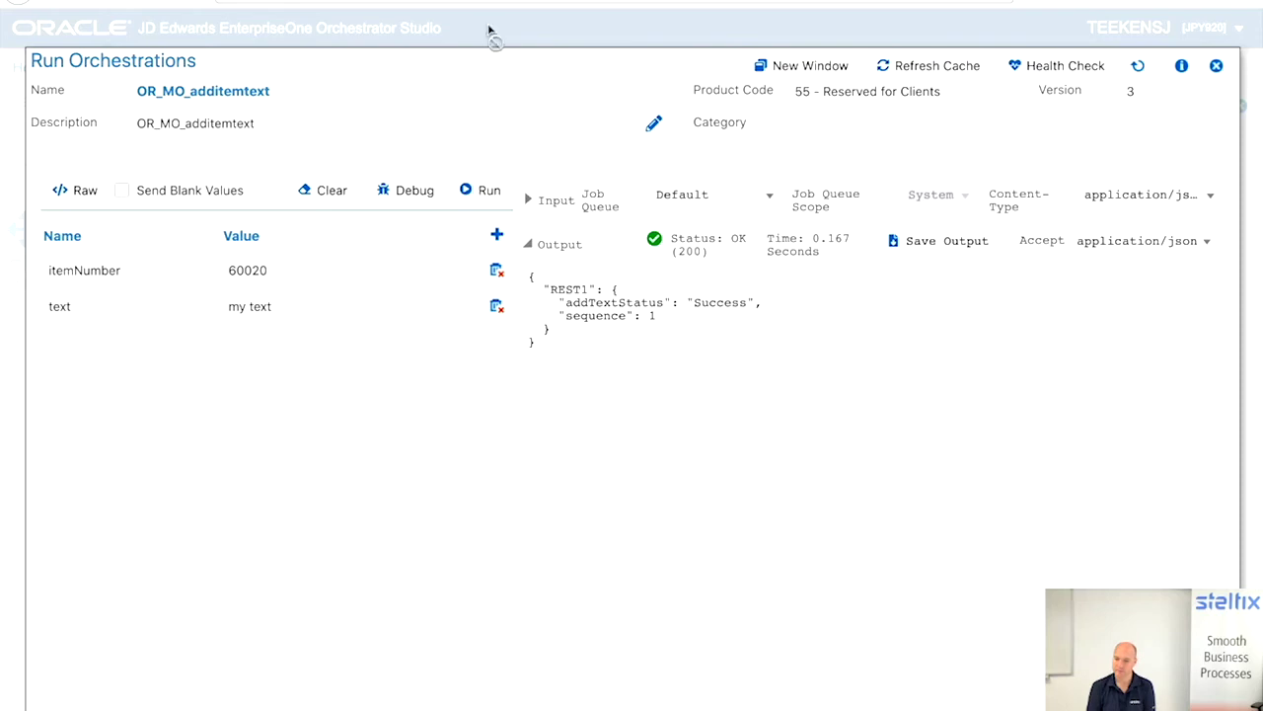
{"action": "key", "text": "ctrl+Tab"}
Refresh the item list and view item 230's Uploaded attachment reading 'my text', then close it
{"action": "left_click", "coordinate": [219, 109]}
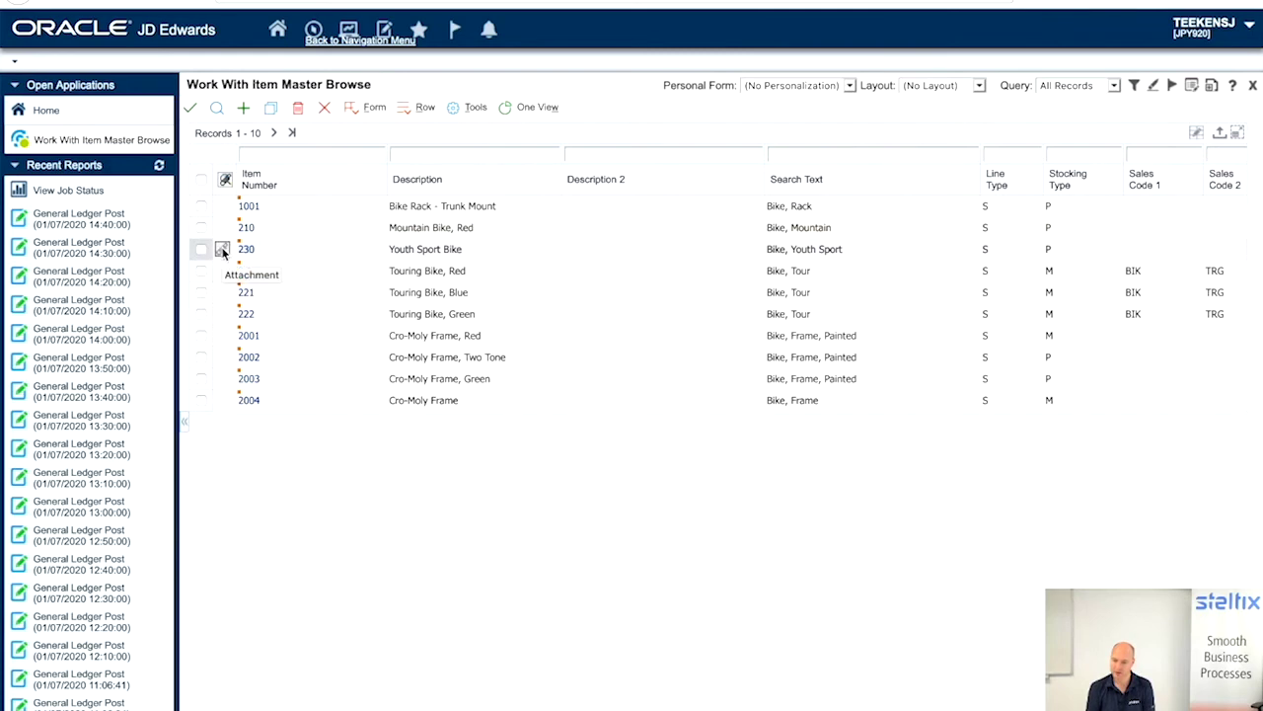
{"action": "left_click", "coordinate": [222, 252]}
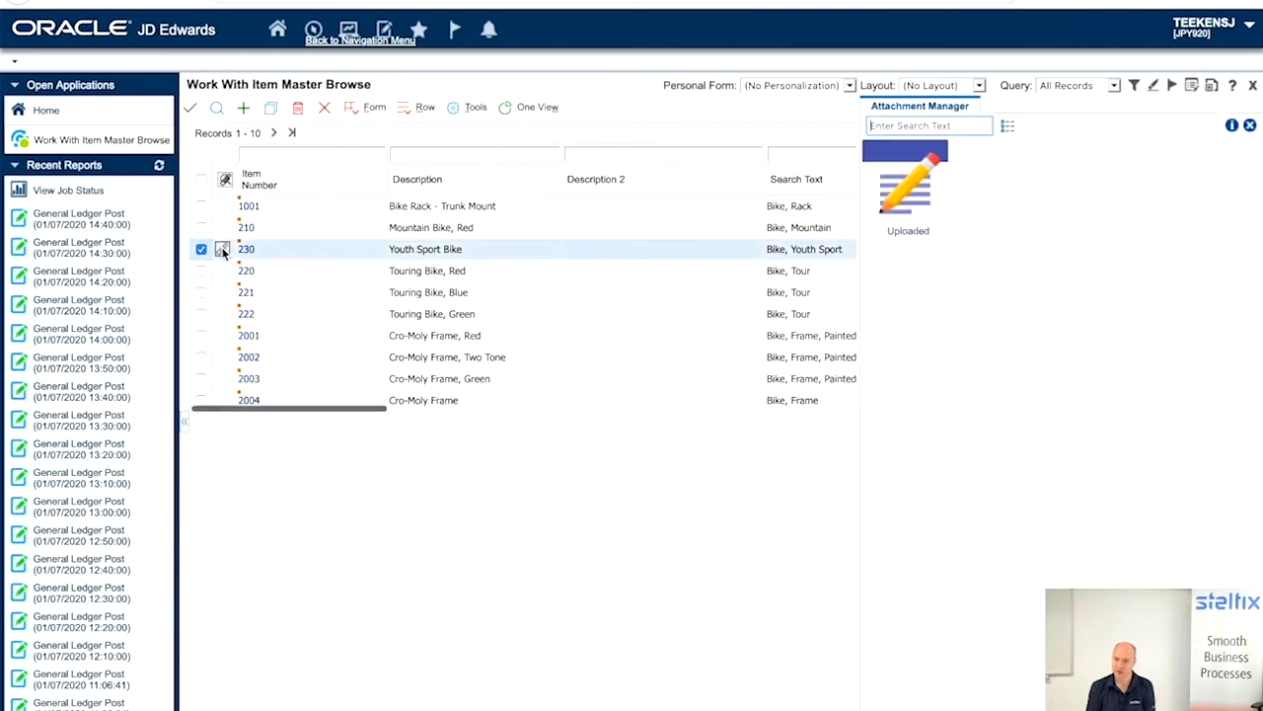
{"action": "left_click", "coordinate": [899, 193]}
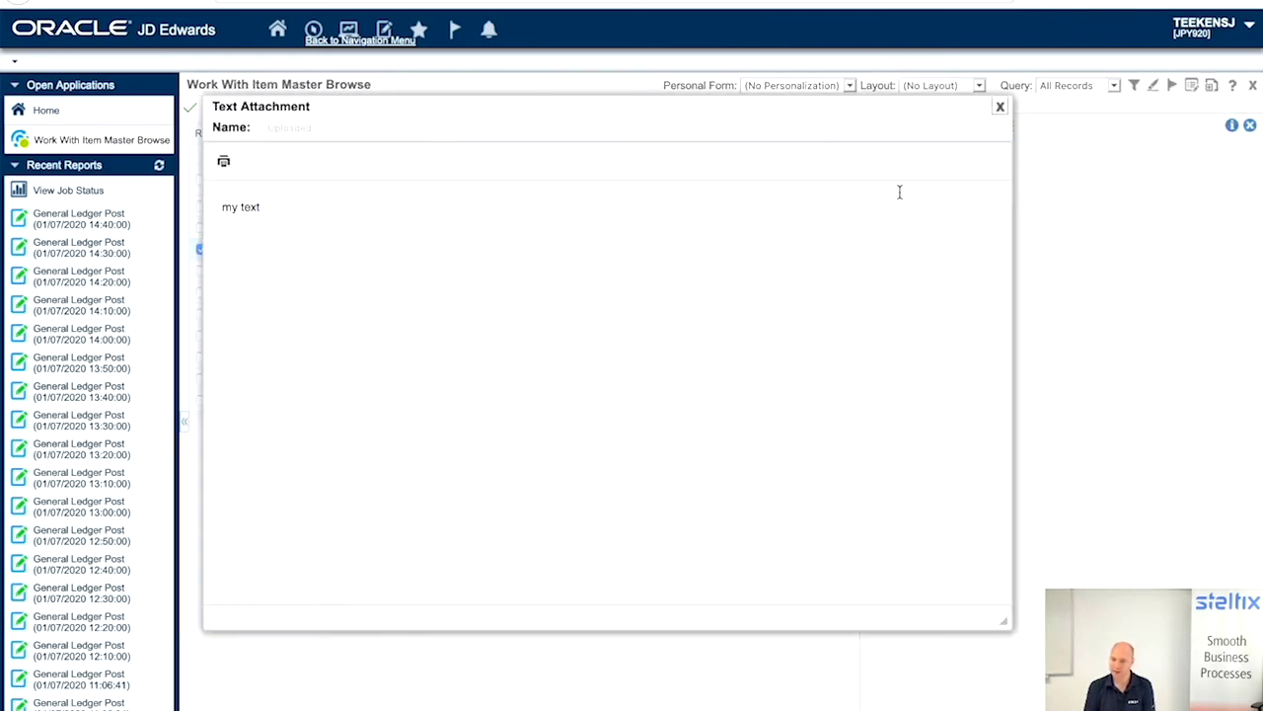
{"action": "left_click", "coordinate": [999, 107]}
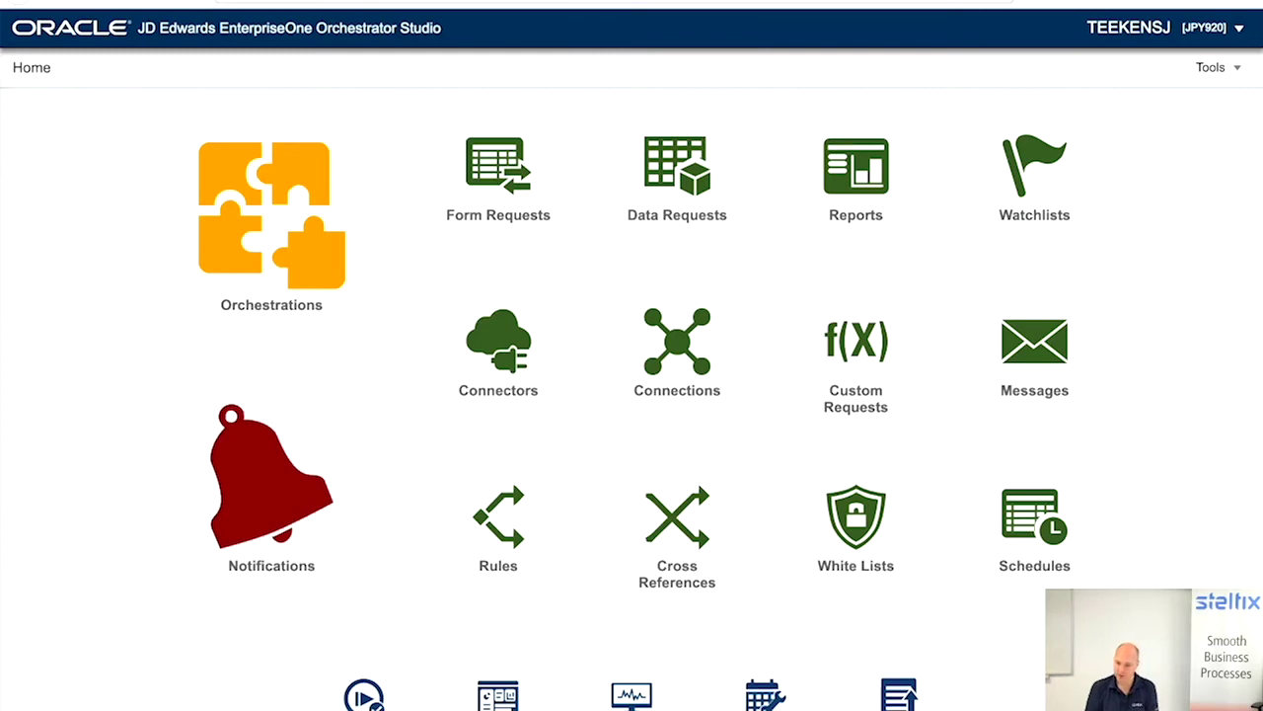
Create a new orchestration named OR_MO_itemtext
{"action": "left_click", "coordinate": [285, 195]}
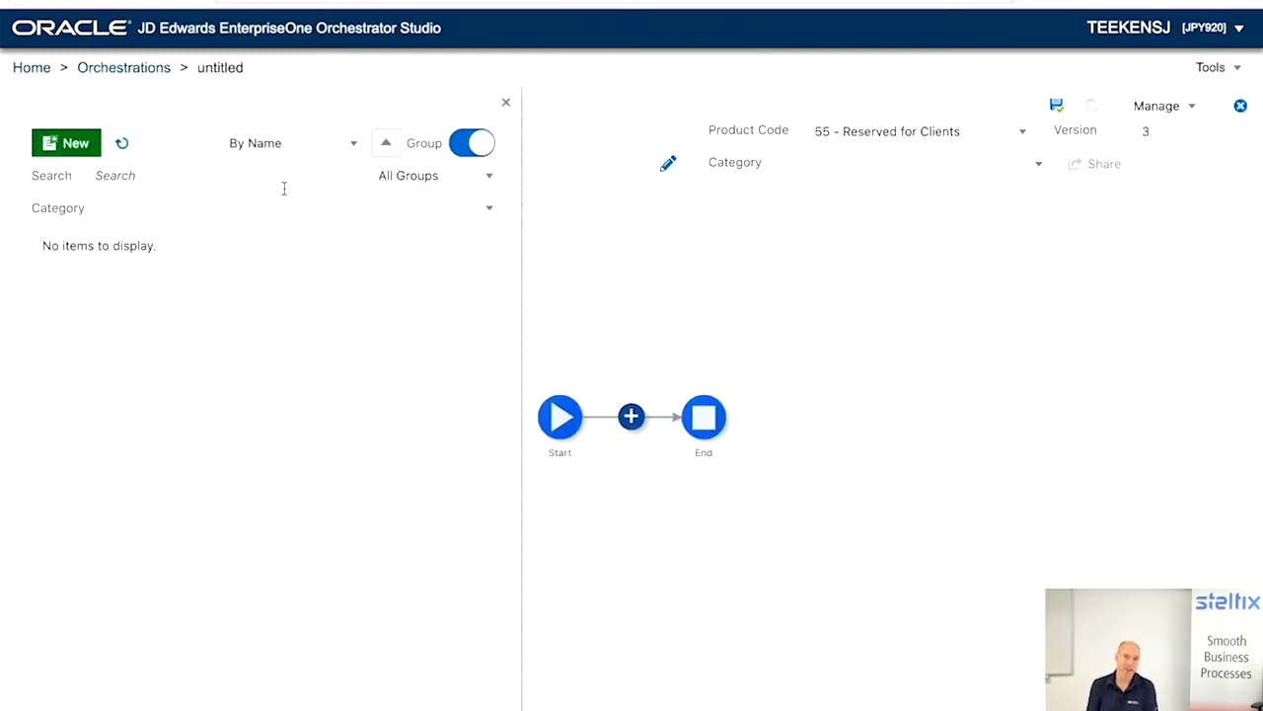
{"action": "left_click", "coordinate": [67, 143]}
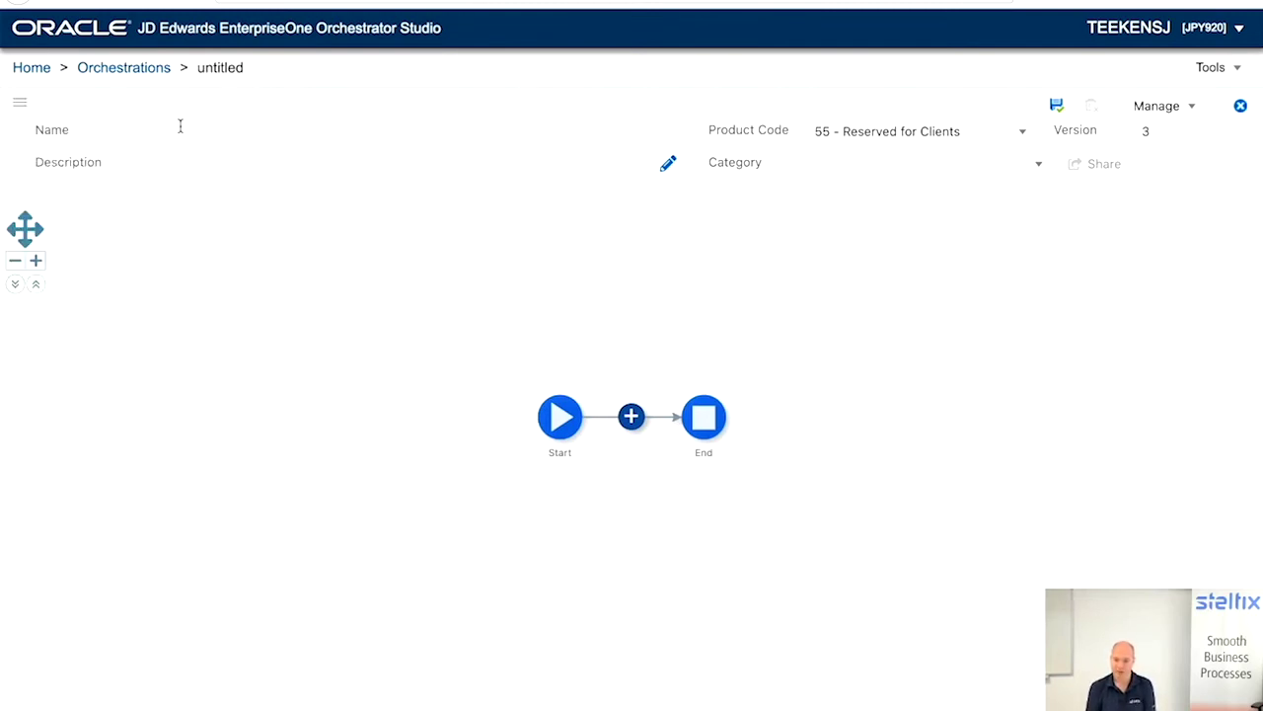
{"action": "type", "text": "OR_MO_itemtext"}
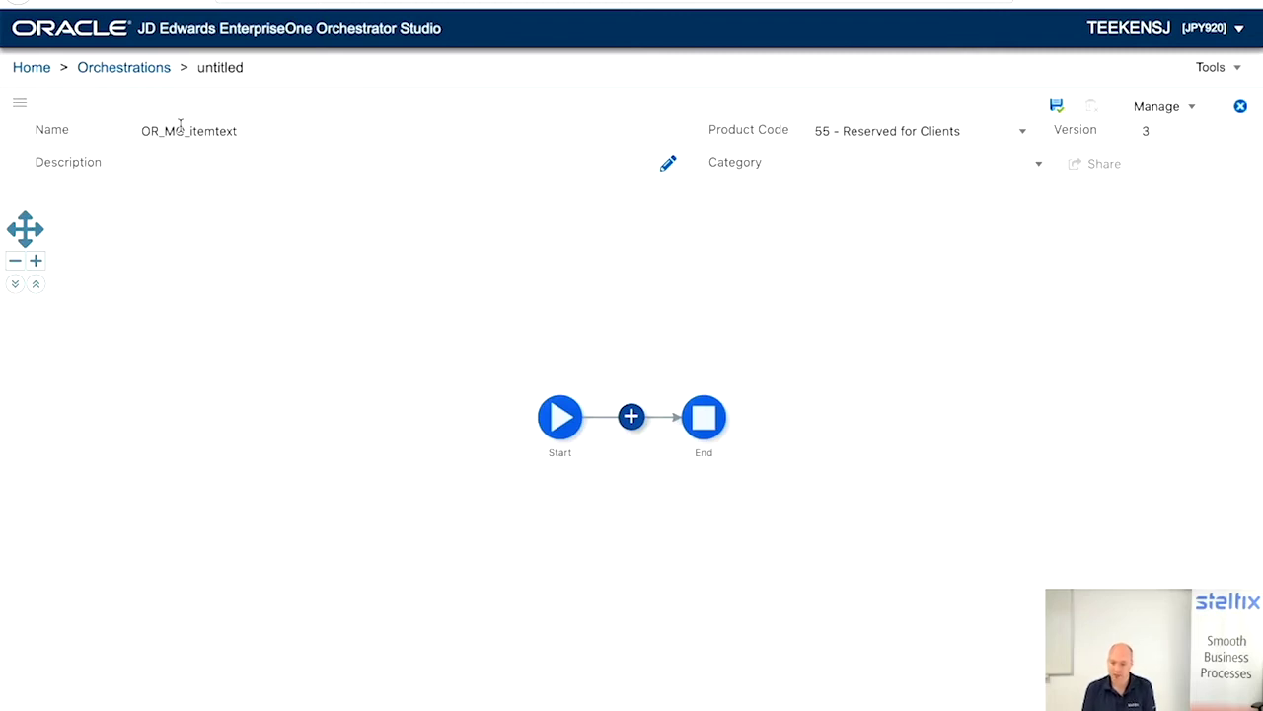
Add two string orchestration inputs, itemNumber and text
{"action": "mouse_move", "coordinate": [559, 419]}
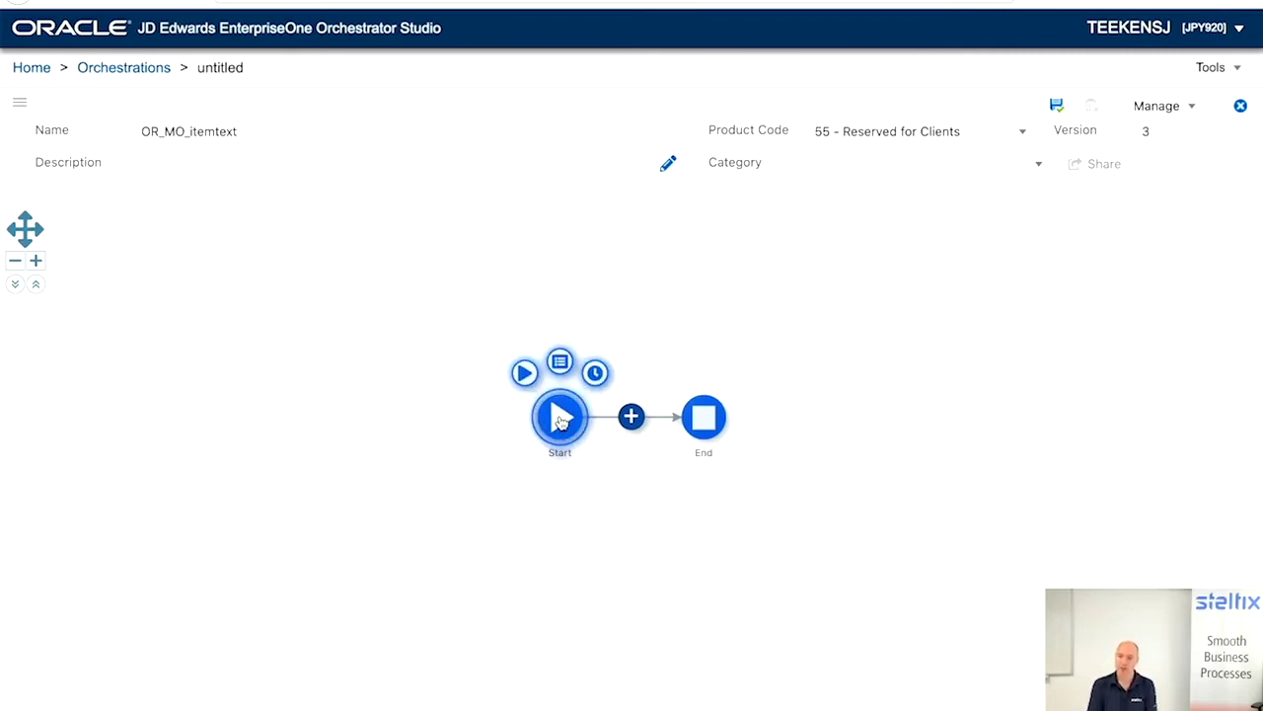
{"action": "left_click", "coordinate": [560, 362]}
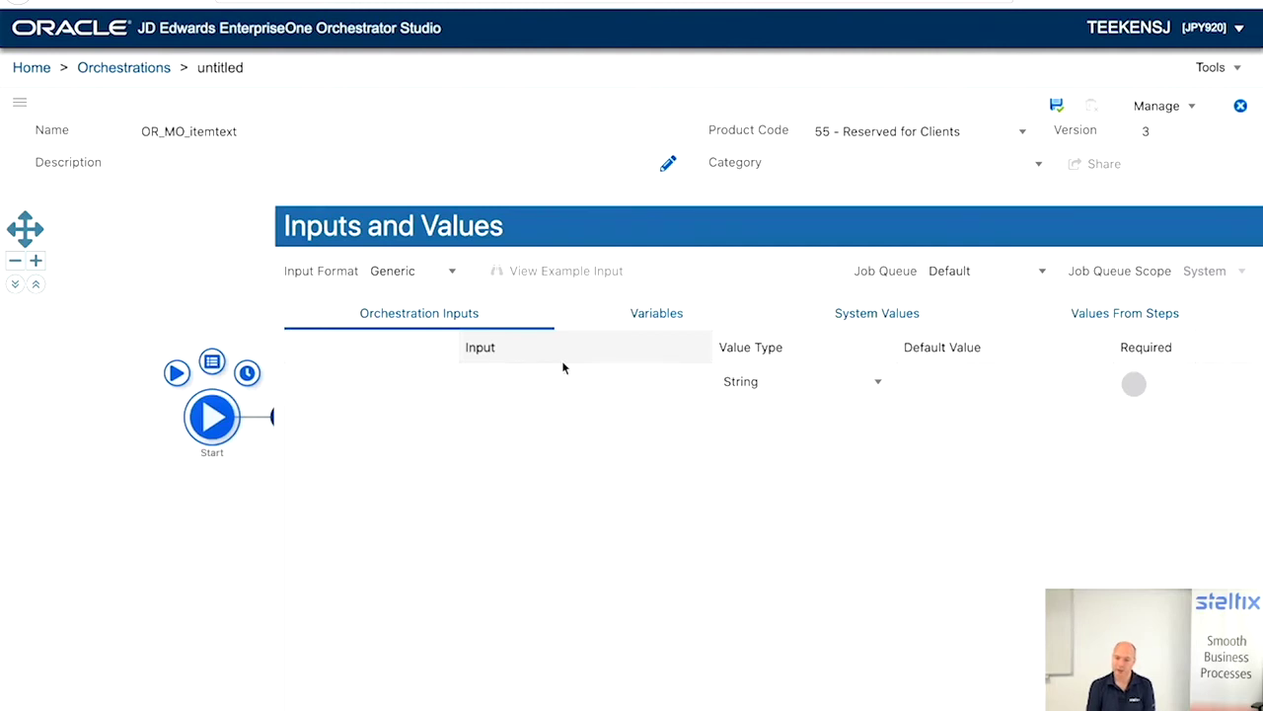
{"action": "left_click", "coordinate": [545, 381]}
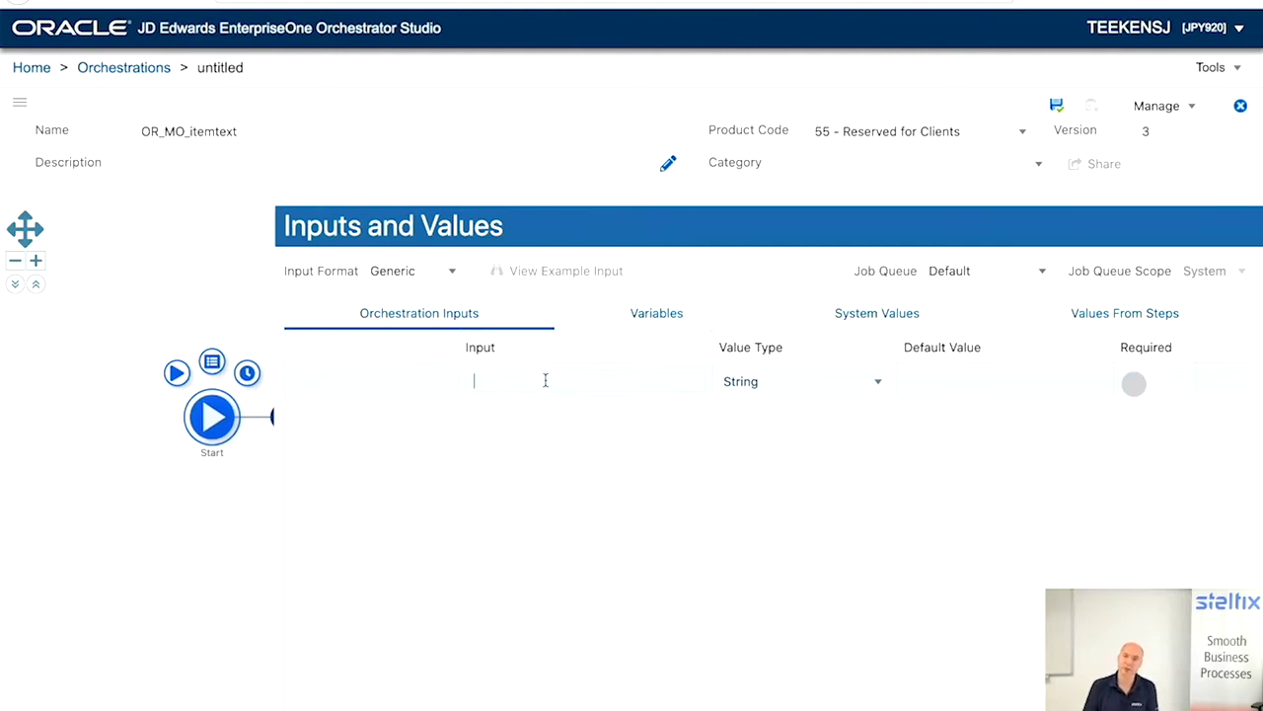
{"action": "type", "text": "item"}
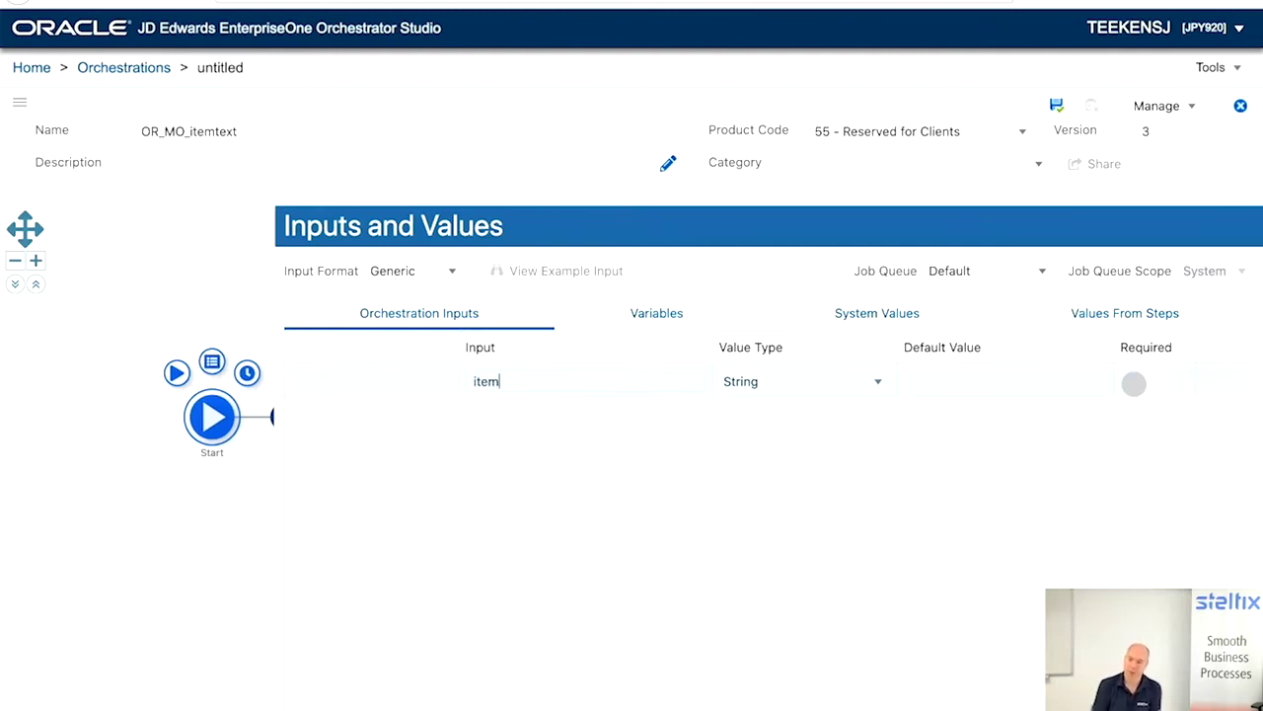
{"action": "type", "text": "Number"}
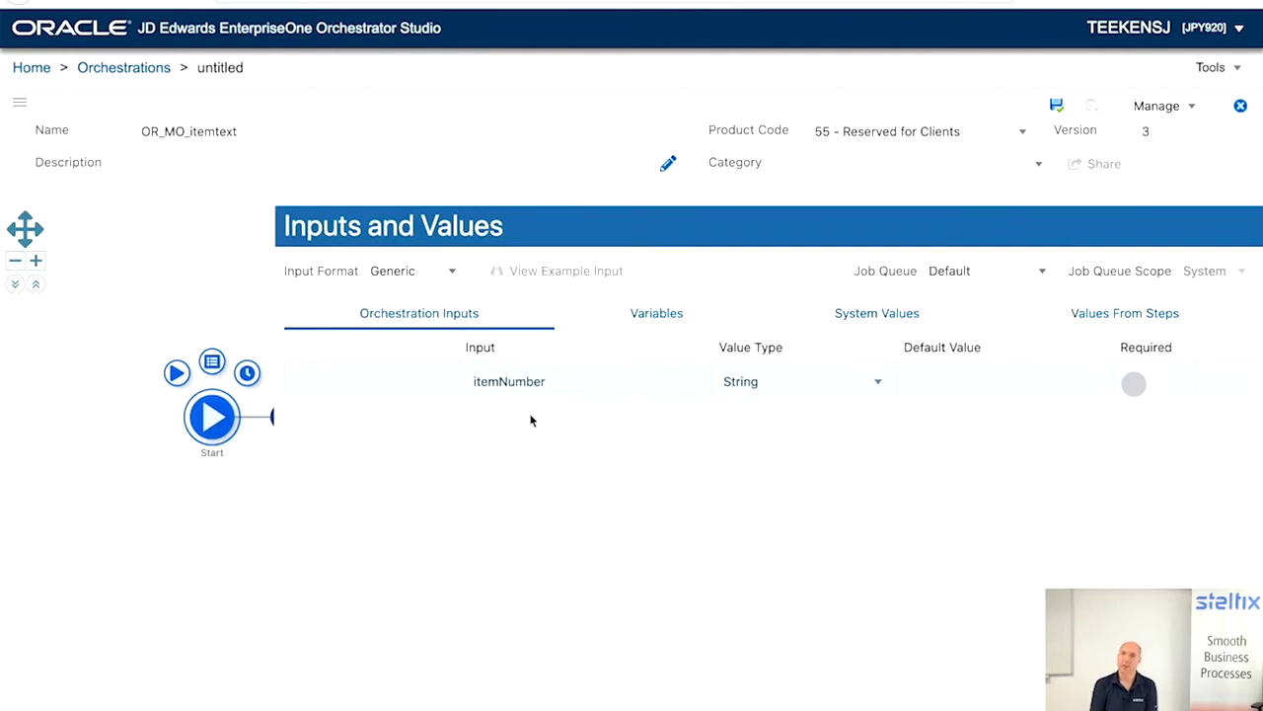
{"action": "key", "text": "Tab"}
{"action": "left_click", "coordinate": [525, 418]}
{"action": "type", "text": "text"}
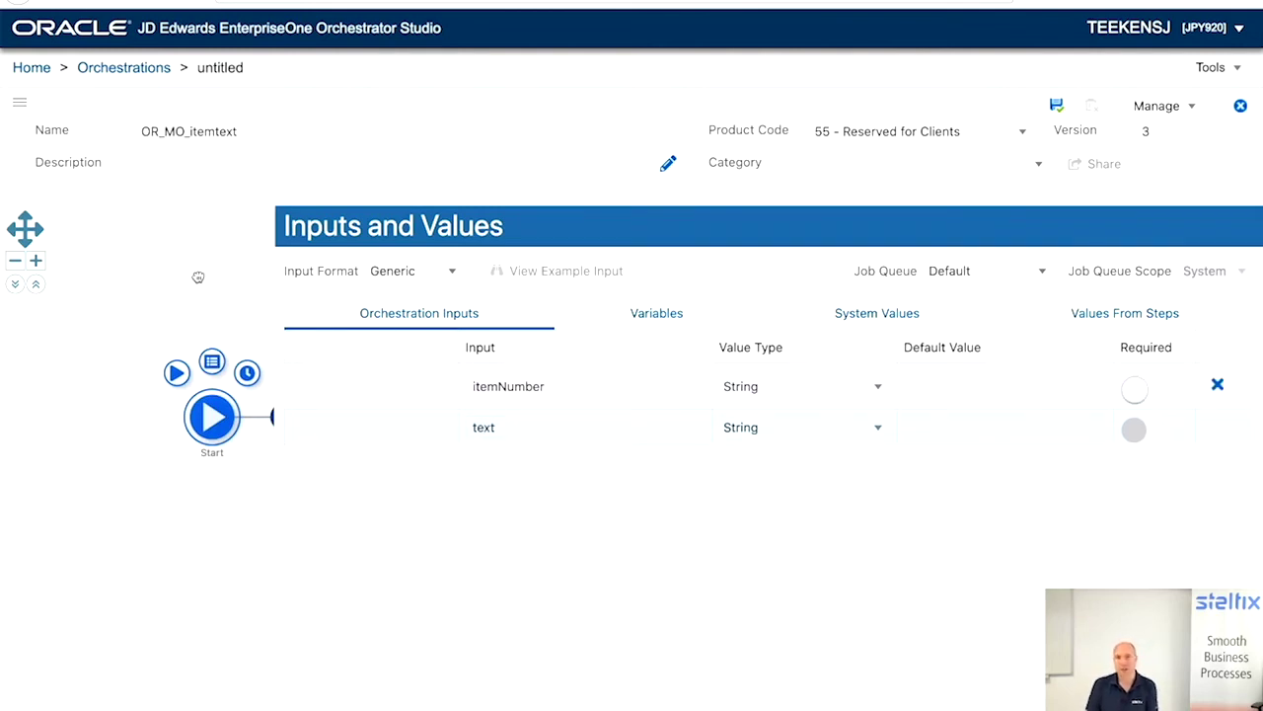
Add a CN_MO_gettext connector step after Start in OR_MO_itemtext
{"action": "left_click", "coordinate": [197, 273]}
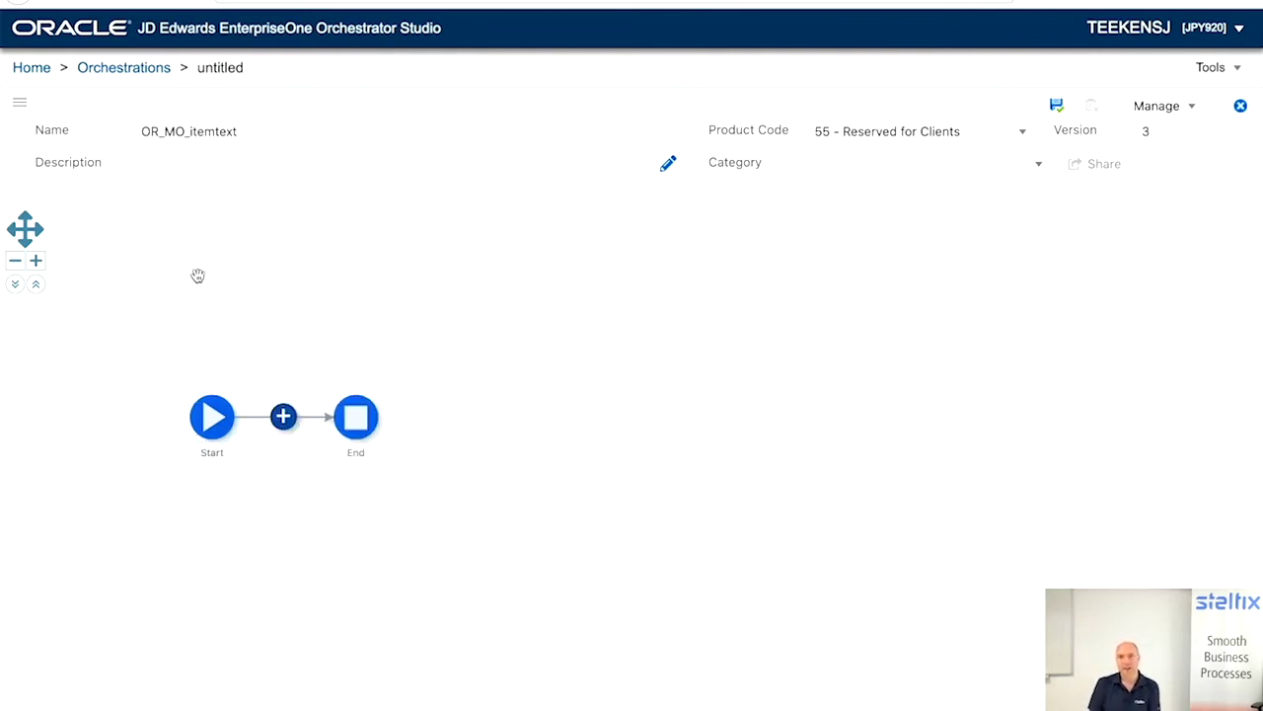
{"action": "left_click", "coordinate": [283, 418]}
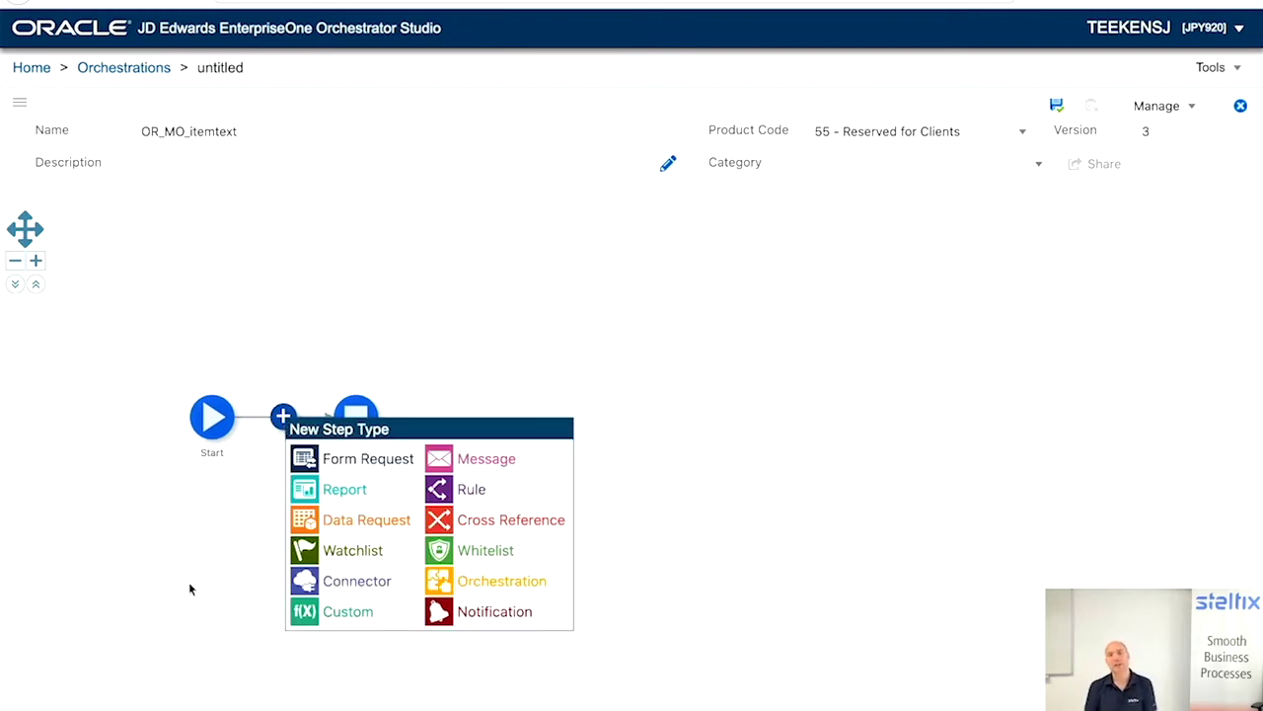
{"action": "left_click", "coordinate": [326, 582]}
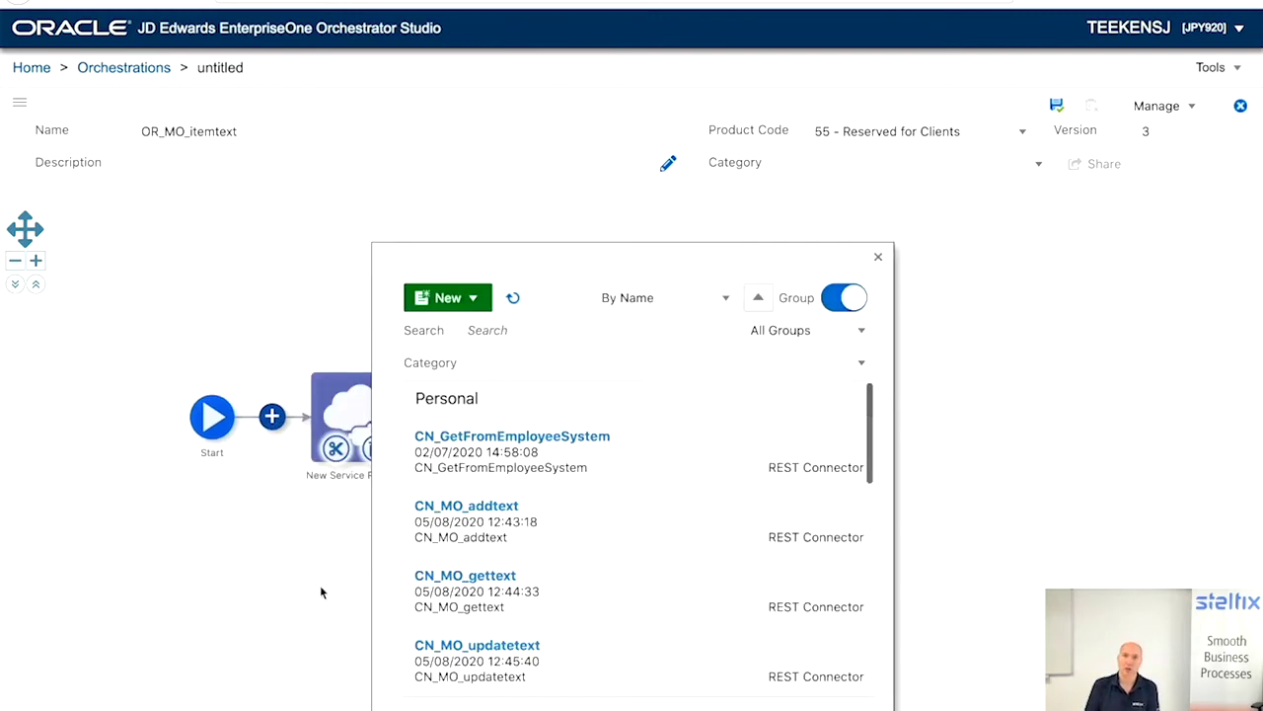
{"action": "left_click", "coordinate": [469, 590]}
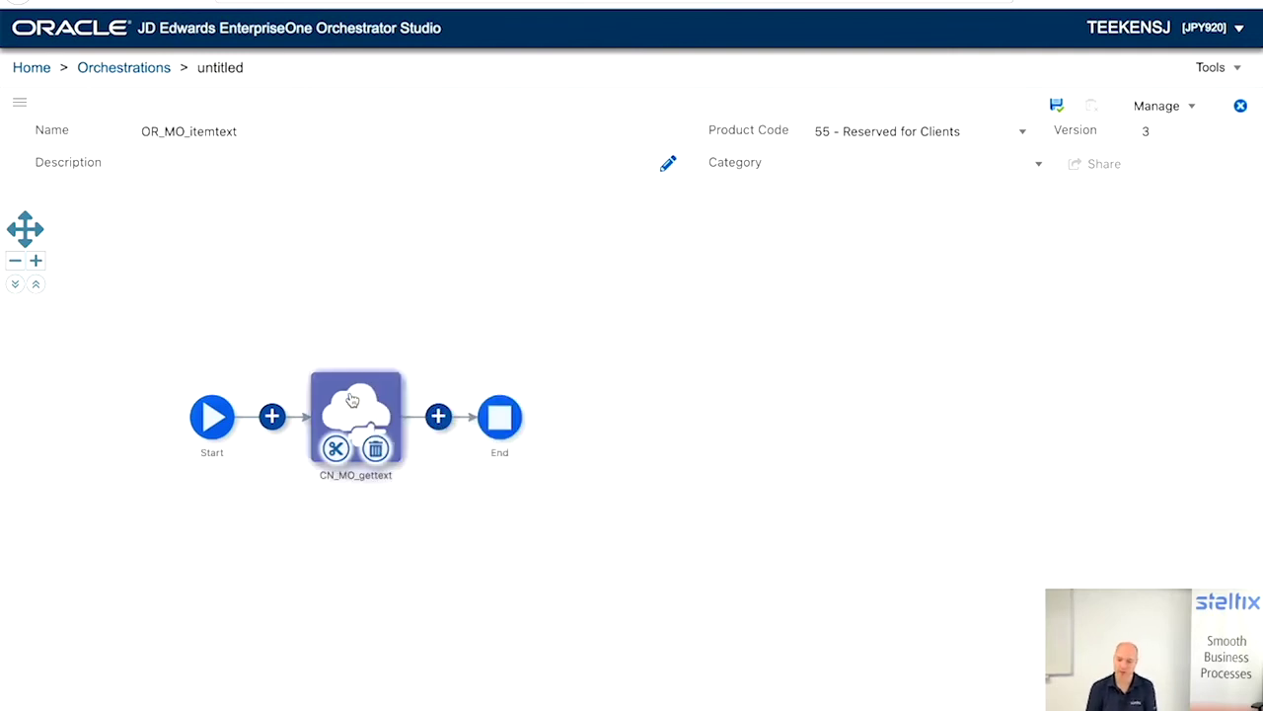
{"action": "mouse_move", "coordinate": [353, 402]}
{"action": "left_click", "coordinate": [373, 341]}
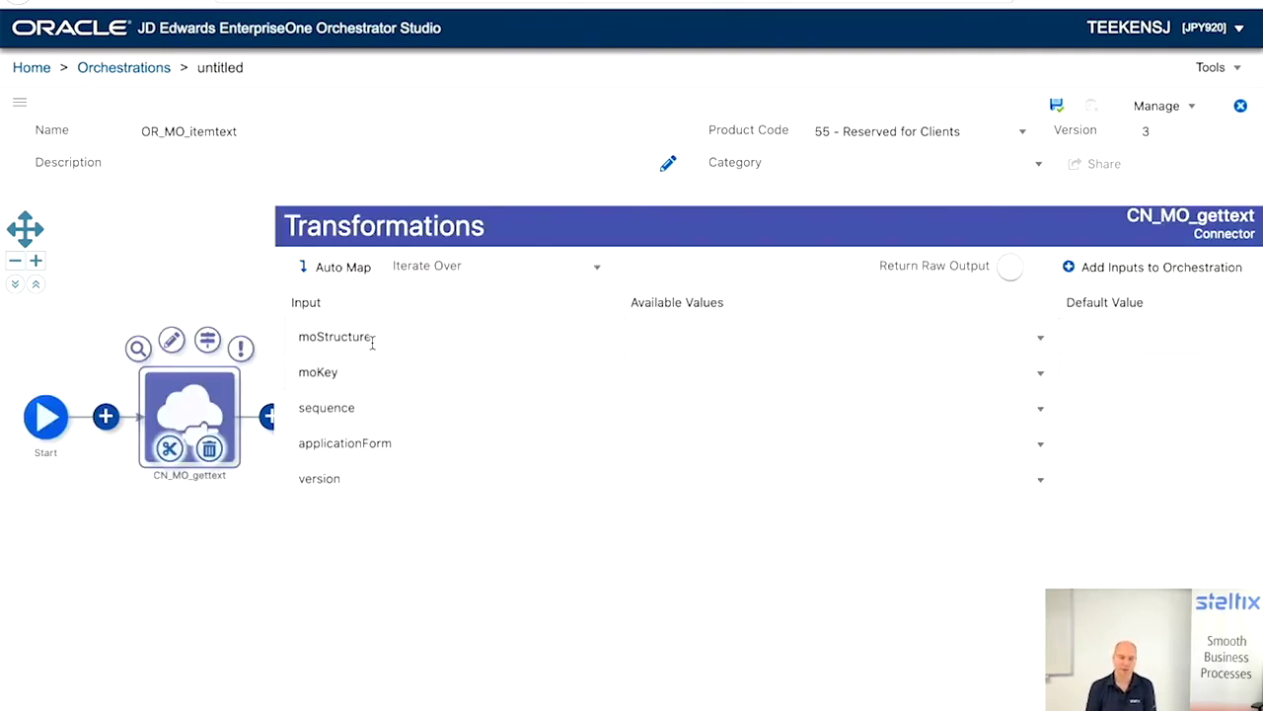
Set CN_MO_gettext defaults GT4101, sequence 1, P4101_W4101E, ZJDE0001 and map moKey to itemNumber
{"action": "left_click", "coordinate": [344, 268]}
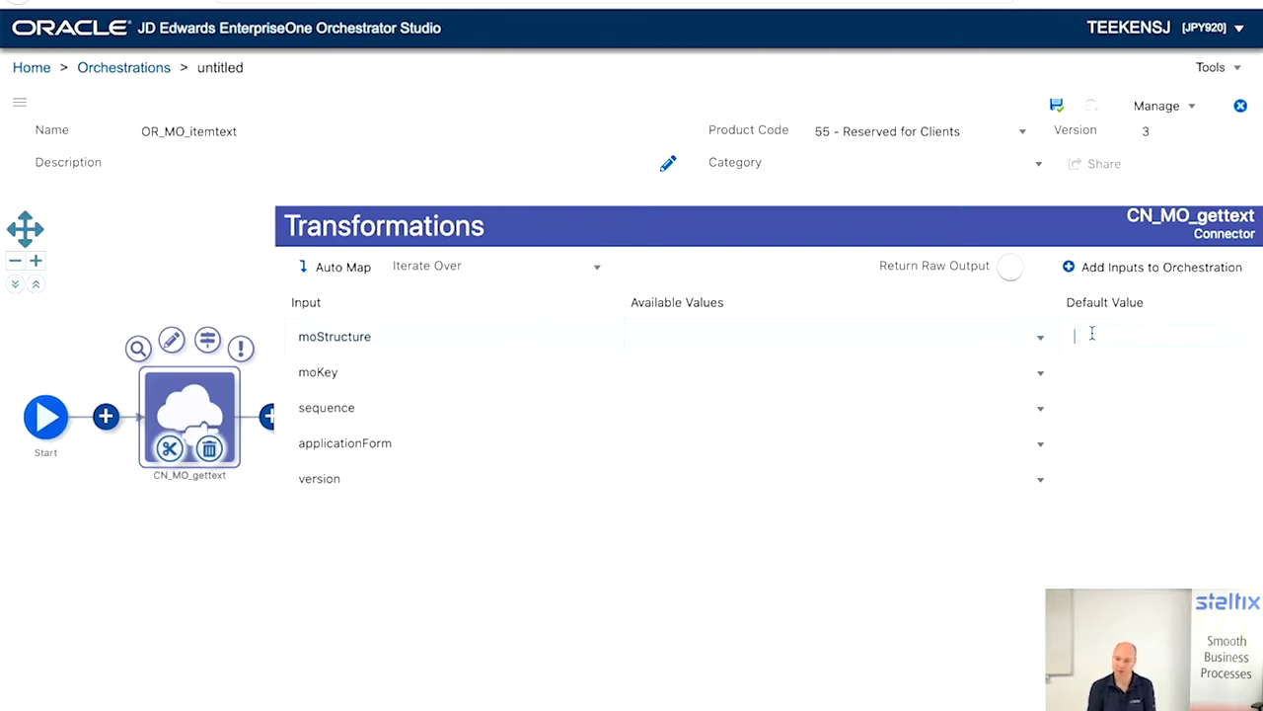
{"action": "type", "text": "GT4101"}
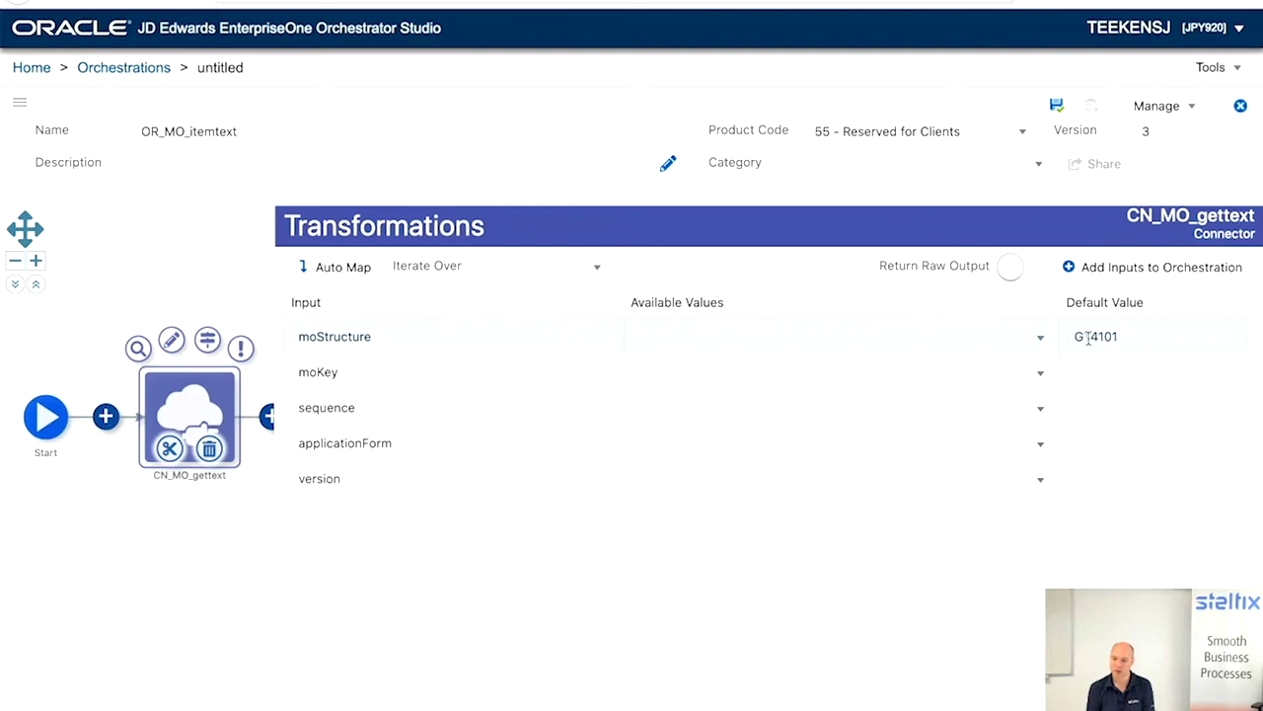
{"action": "left_click", "coordinate": [955, 373]}
{"action": "left_click", "coordinate": [800, 444]}
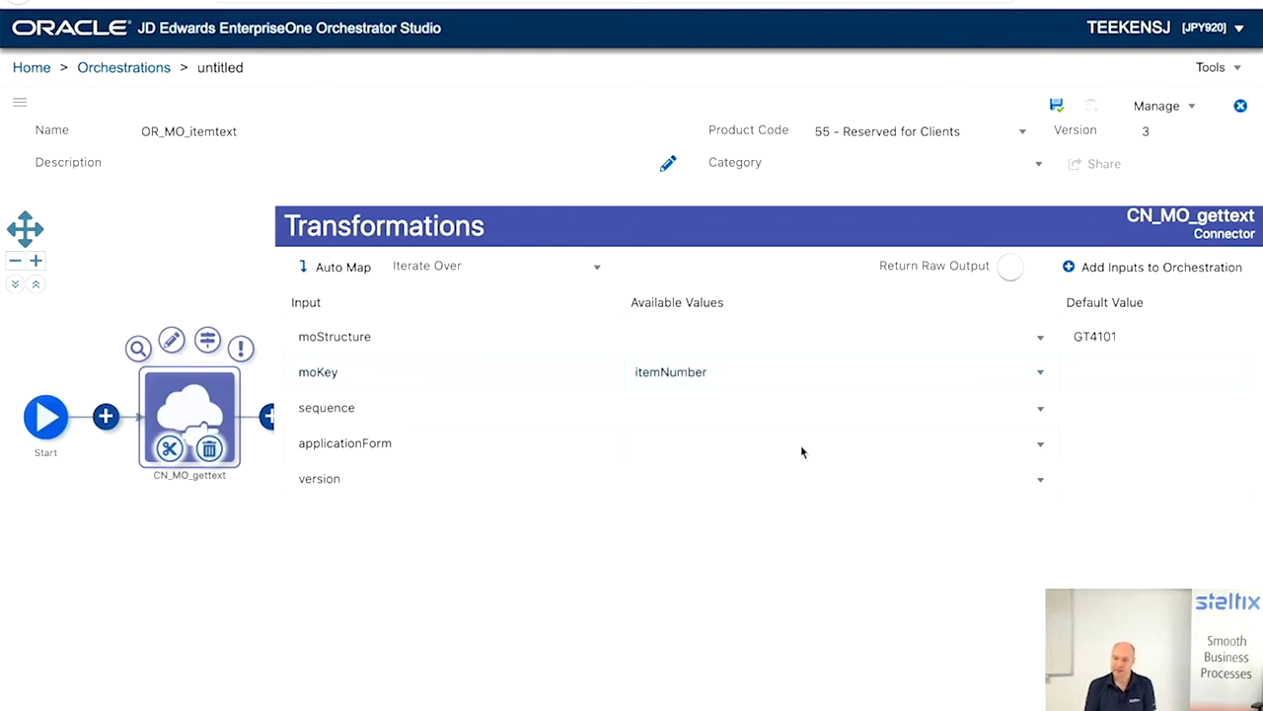
{"action": "left_click", "coordinate": [1087, 400]}
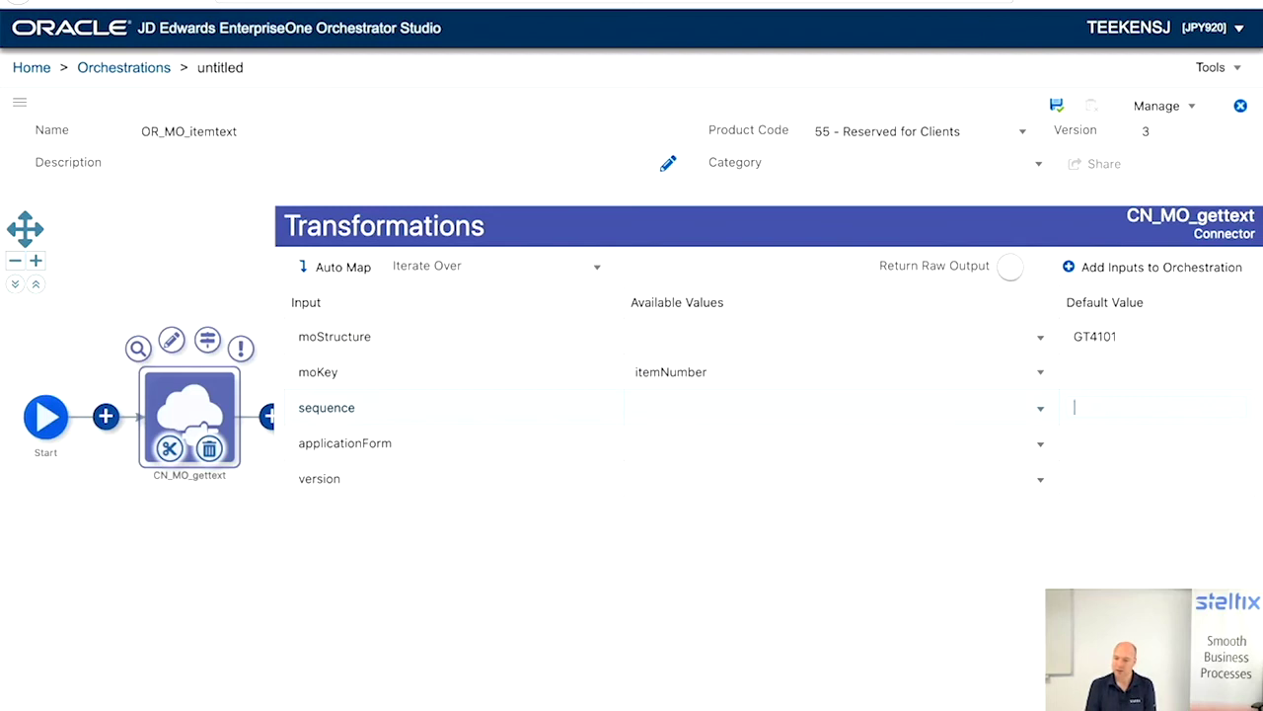
{"action": "type", "text": "1"}
{"action": "left_click", "coordinate": [1089, 435]}
{"action": "type", "text": "P"}
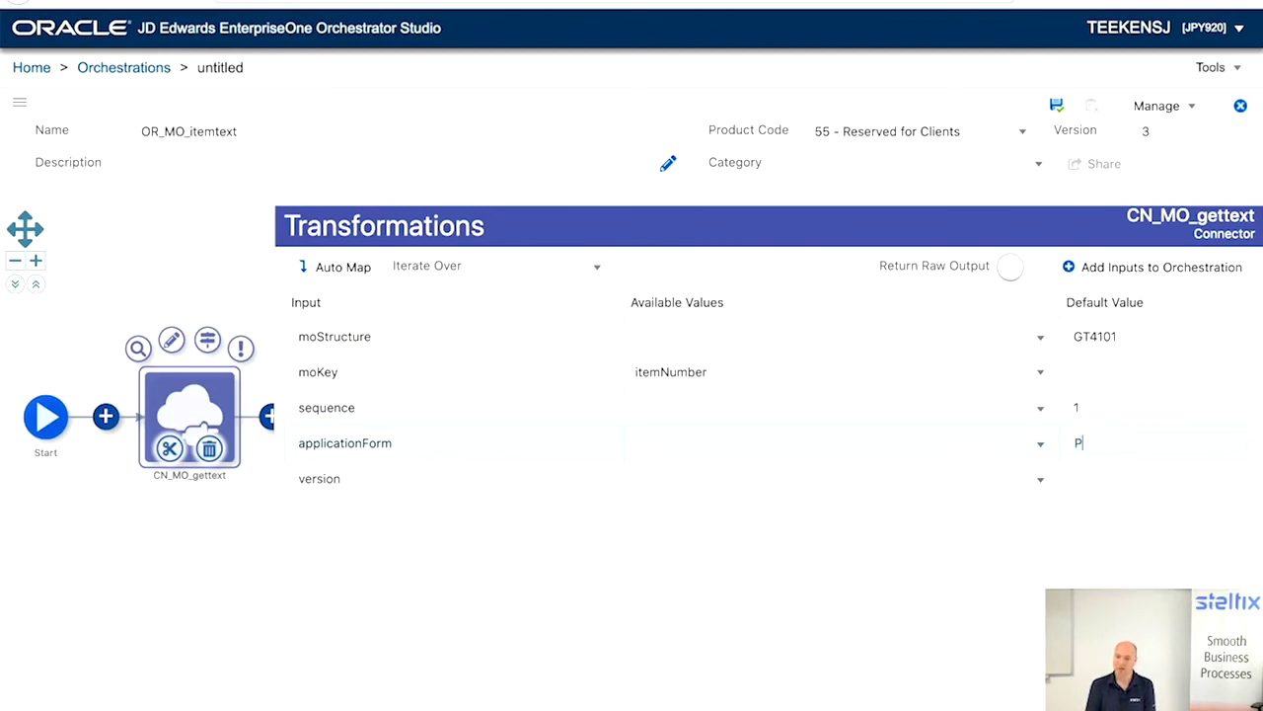
{"action": "type", "text": "4101_W4"}
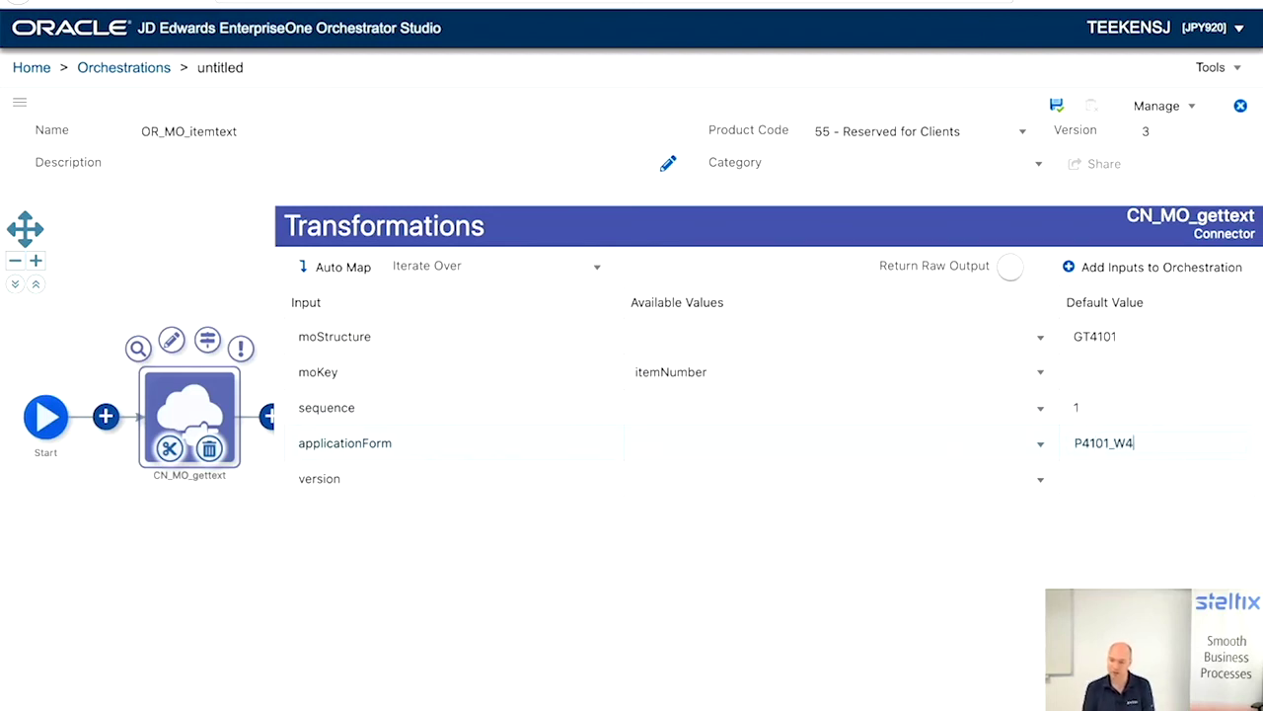
{"action": "type", "text": "101E"}
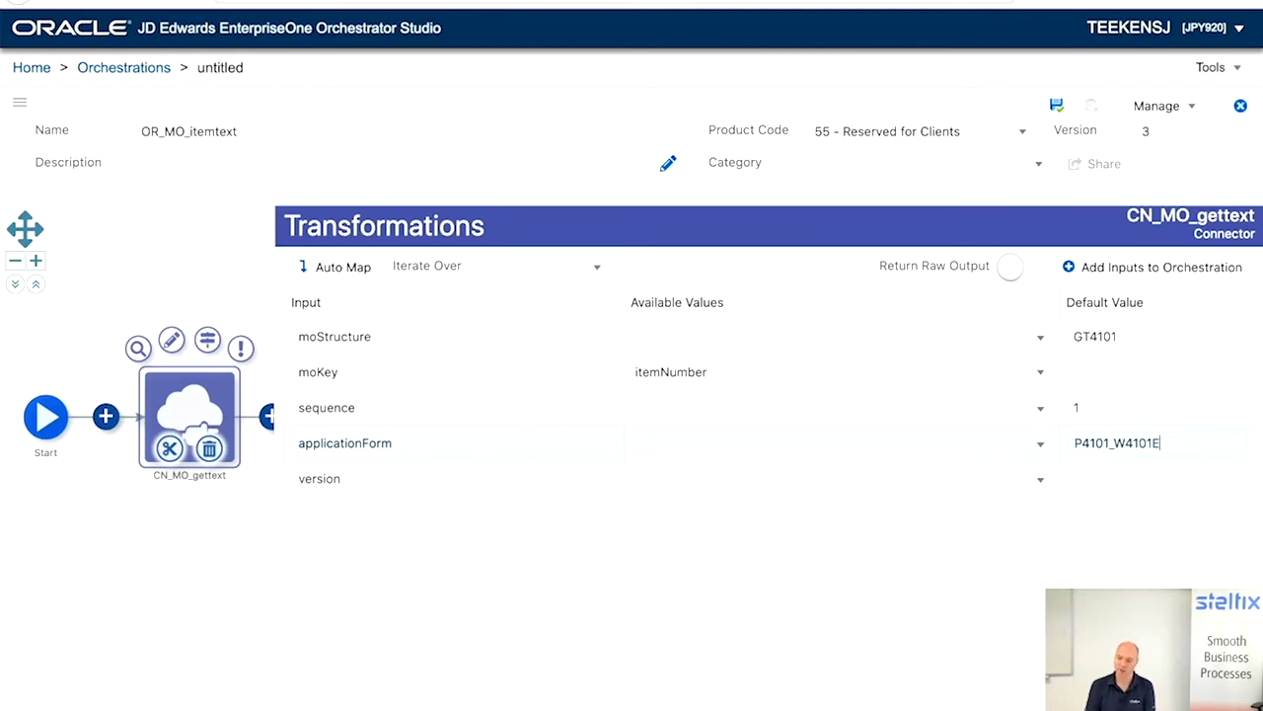
{"action": "left_click", "coordinate": [1097, 479]}
{"action": "type", "text": "Z"}
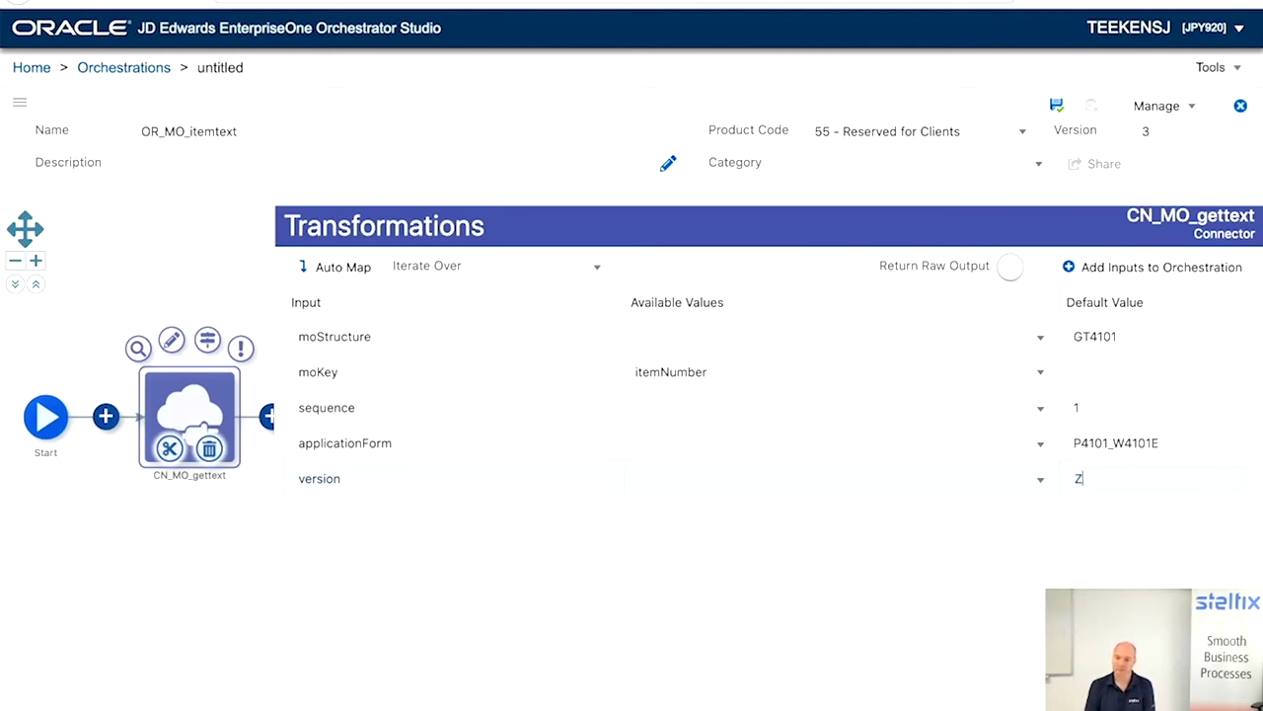
{"action": "type", "text": "JDE0001"}
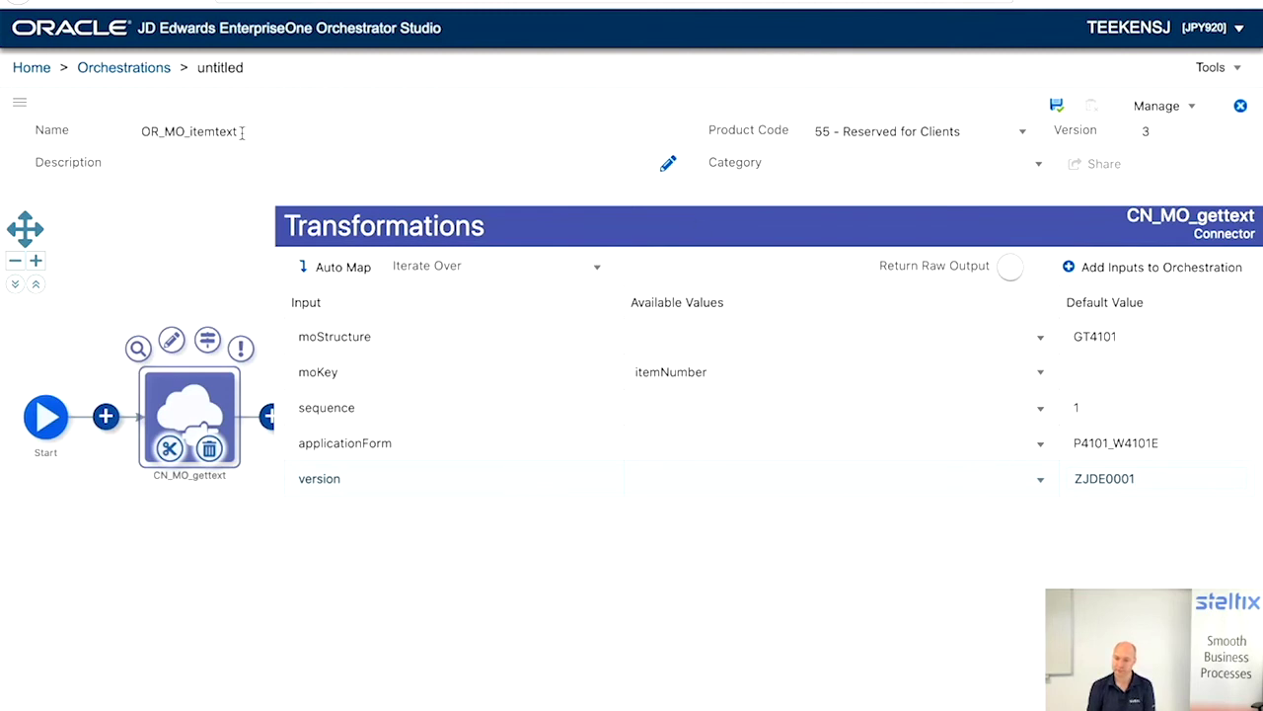
{"action": "left_click", "coordinate": [185, 235]}
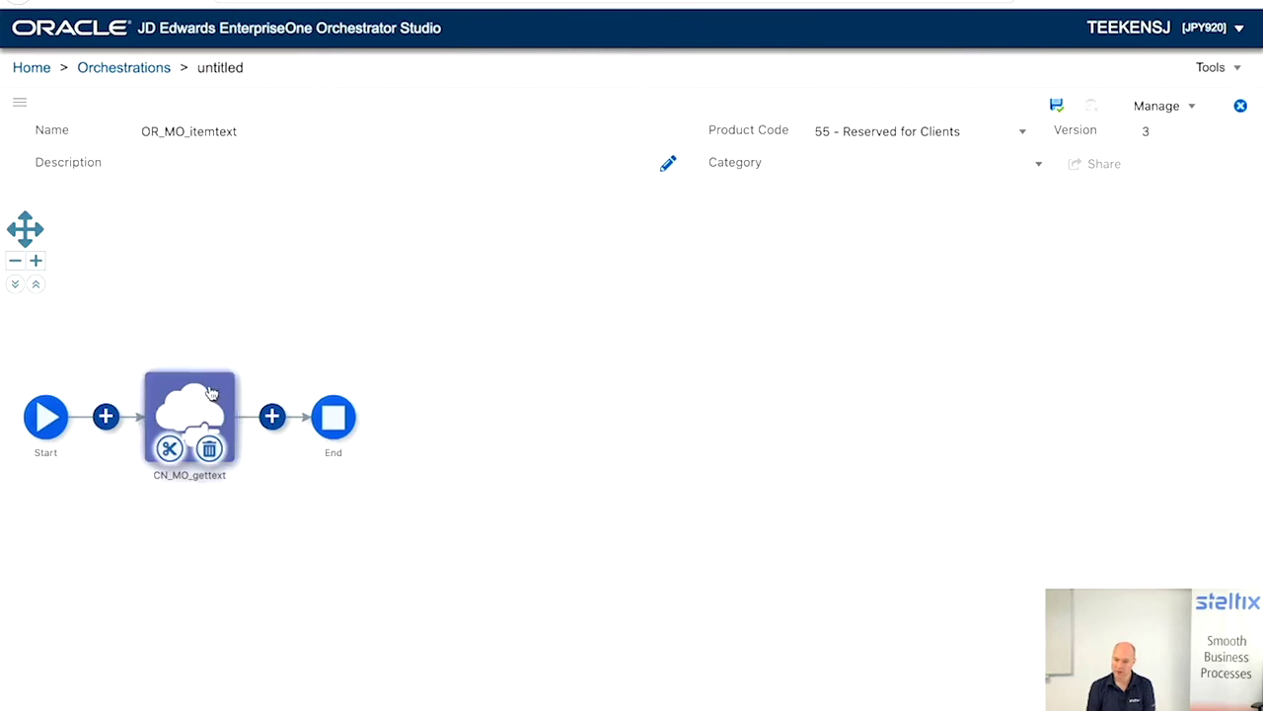
Have CN_MO_gettext errors run OR_MO_additemtext, passing it itemNumber and text
{"action": "left_click", "coordinate": [240, 348]}
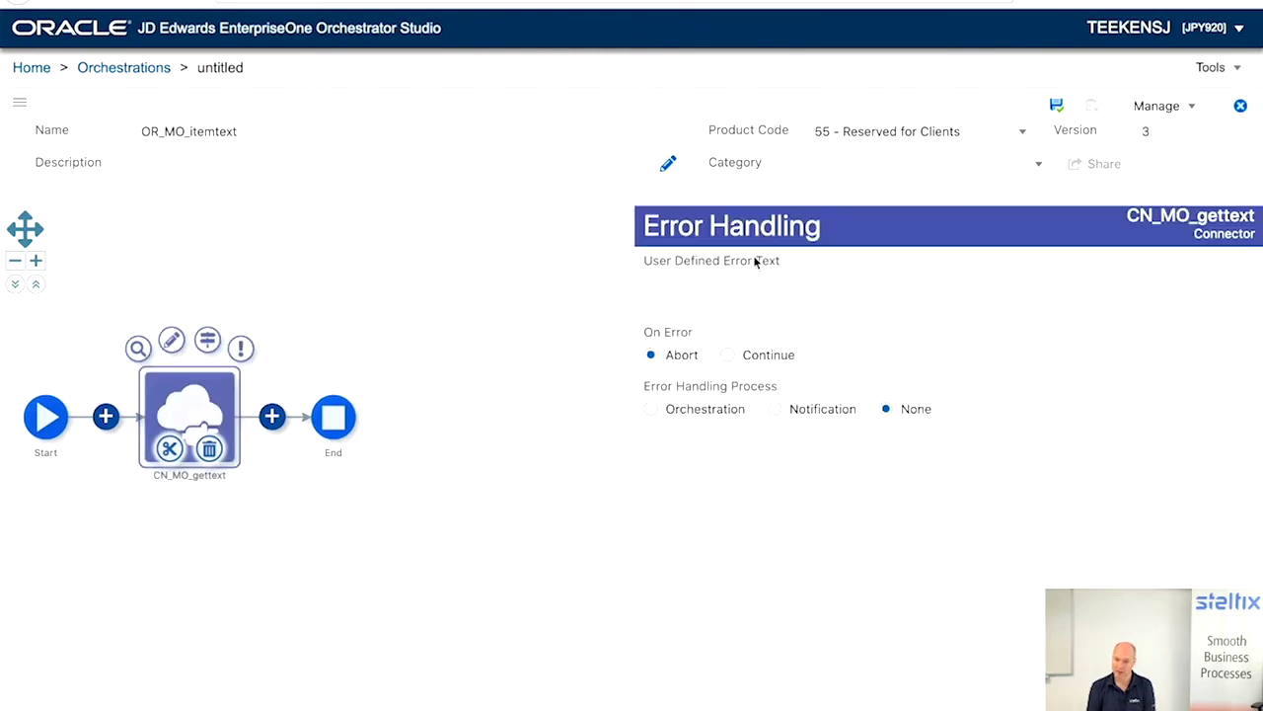
{"action": "left_click", "coordinate": [651, 411]}
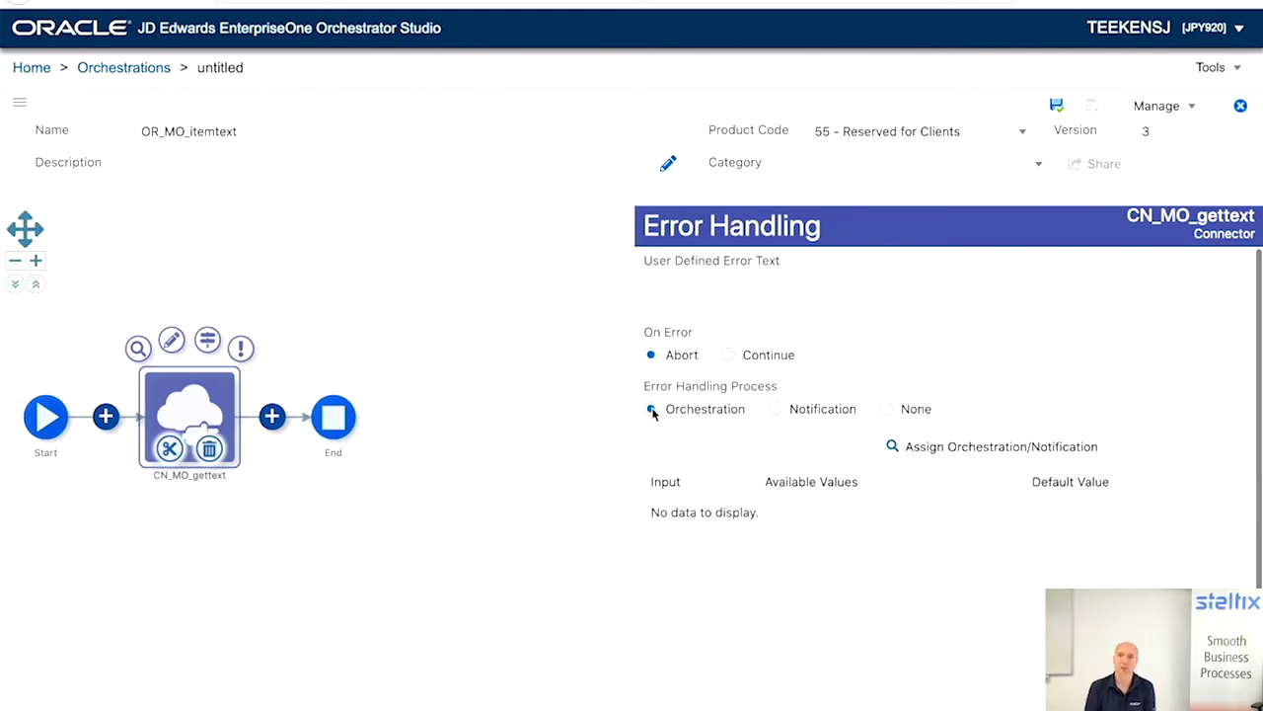
{"action": "left_click", "coordinate": [893, 447]}
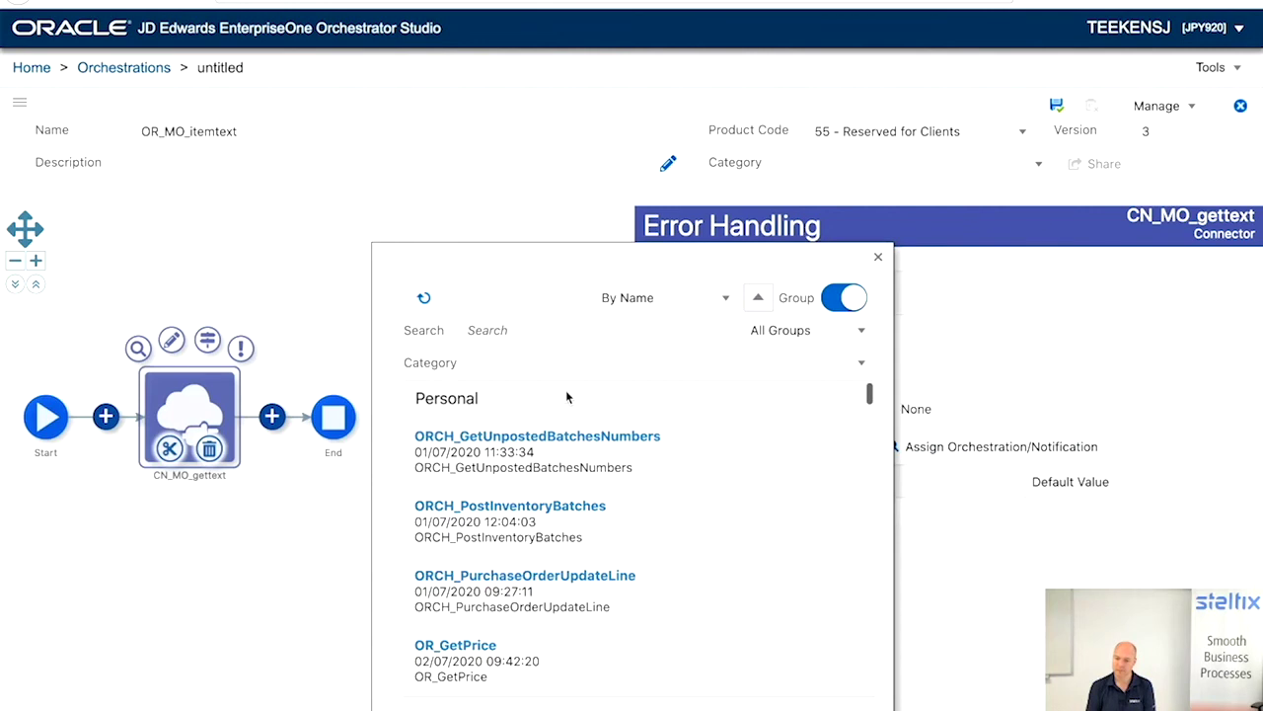
{"action": "scroll", "coordinate": [545, 599], "scroll_direction": "down", "scroll_amount": 3}
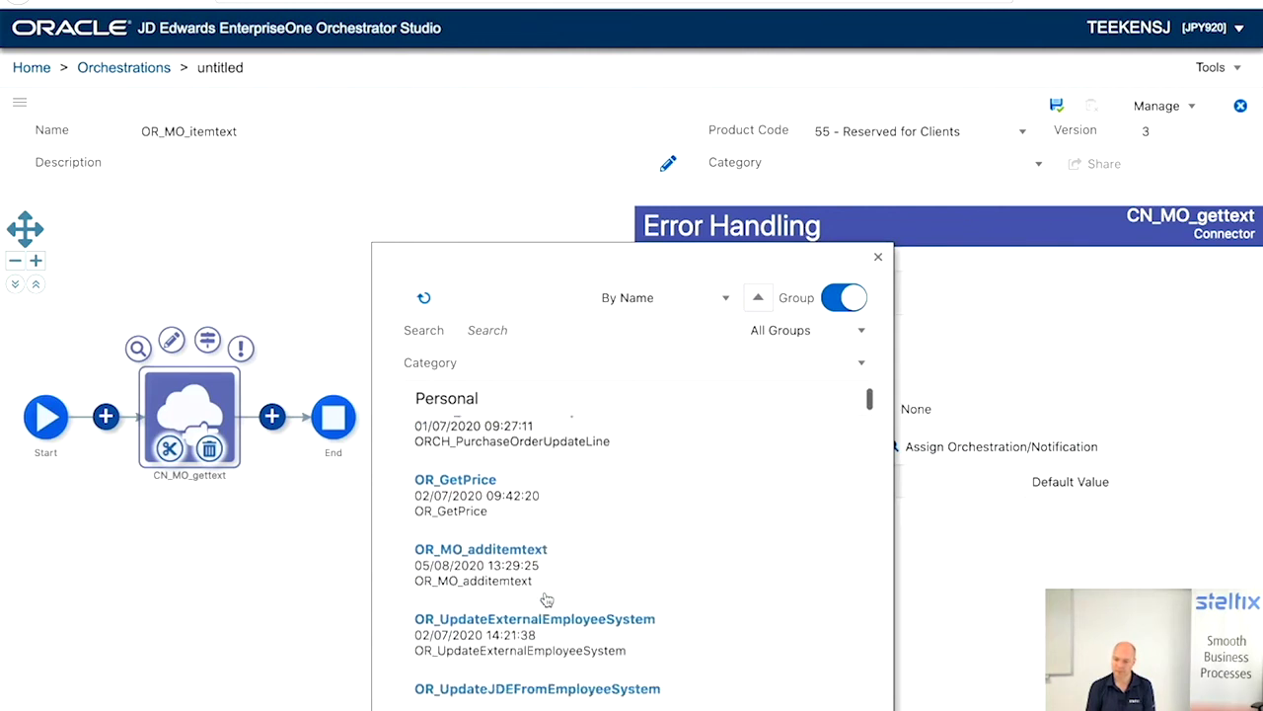
{"action": "scroll", "coordinate": [546, 599], "scroll_direction": "down", "scroll_amount": 1}
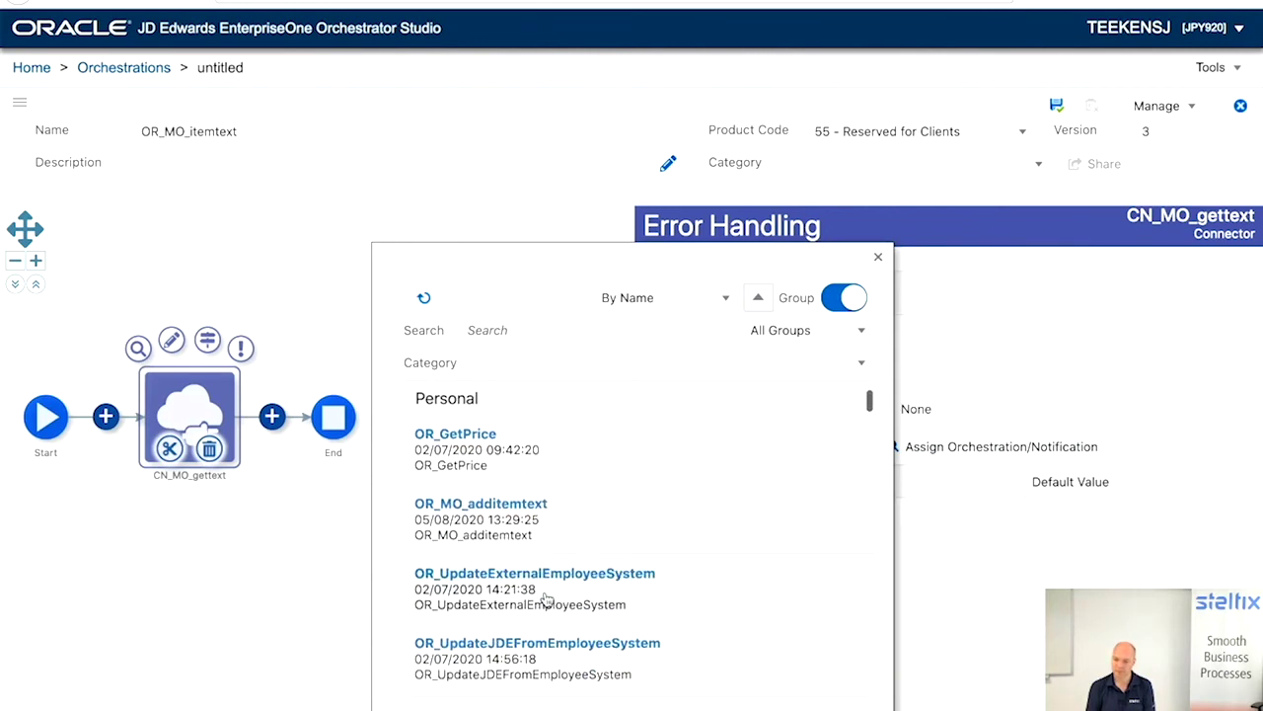
{"action": "left_click", "coordinate": [513, 525]}
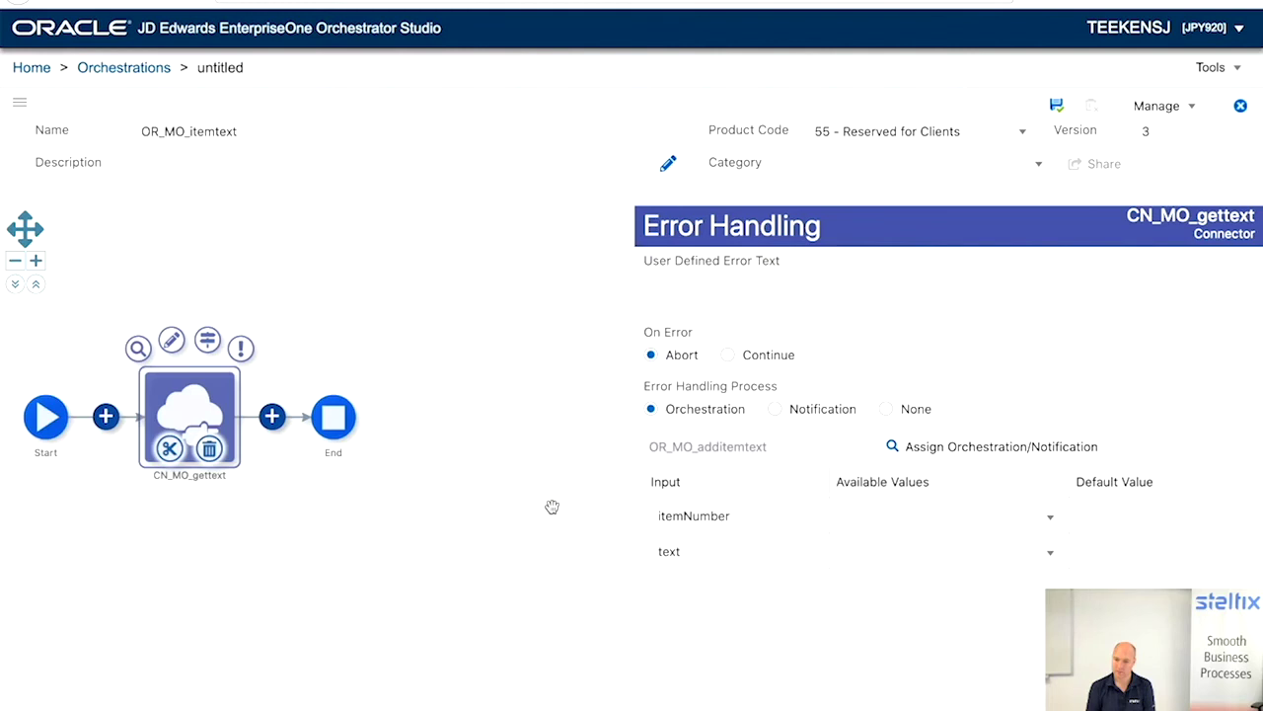
{"action": "left_click", "coordinate": [860, 521]}
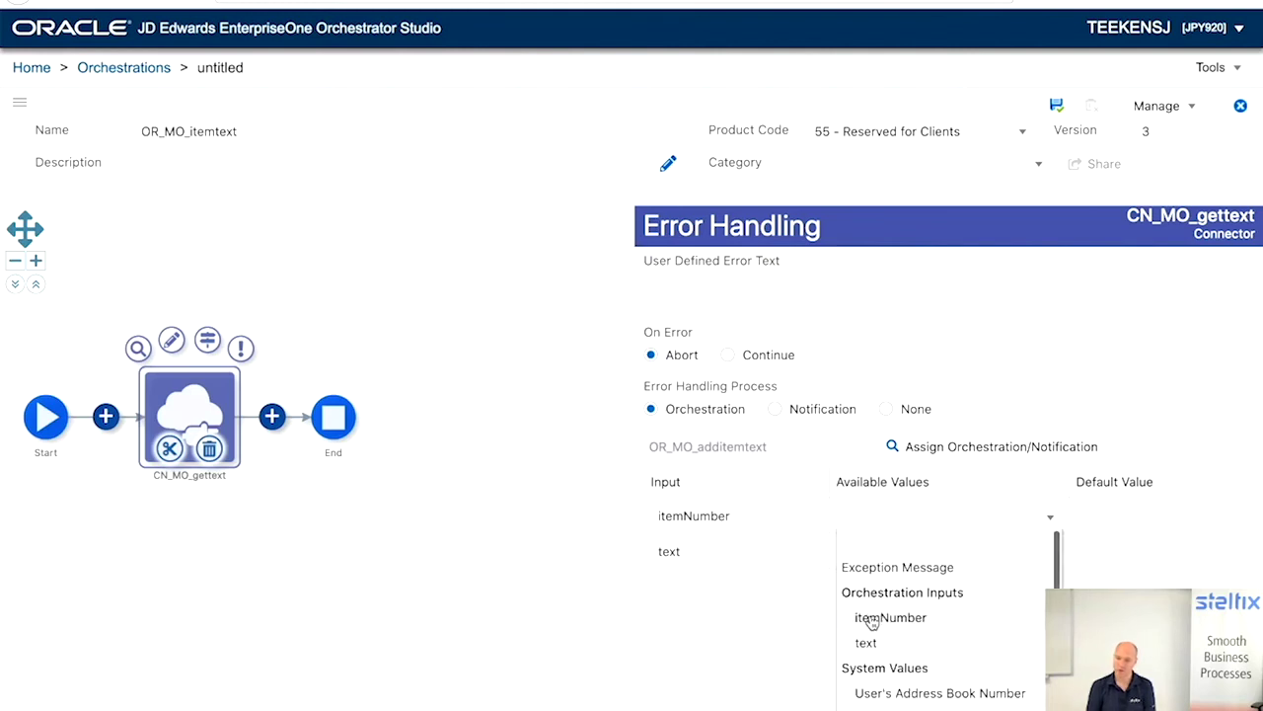
{"action": "left_click", "coordinate": [871, 620]}
{"action": "left_click", "coordinate": [865, 552]}
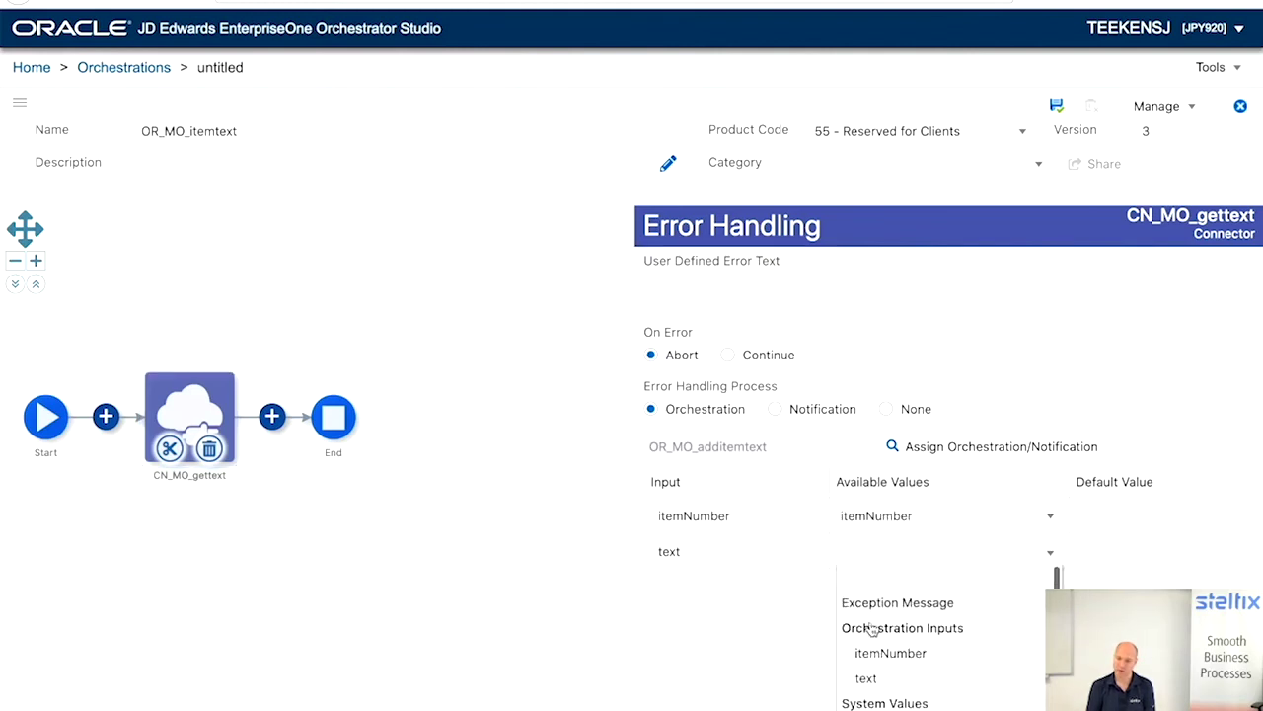
{"action": "left_click", "coordinate": [865, 679]}
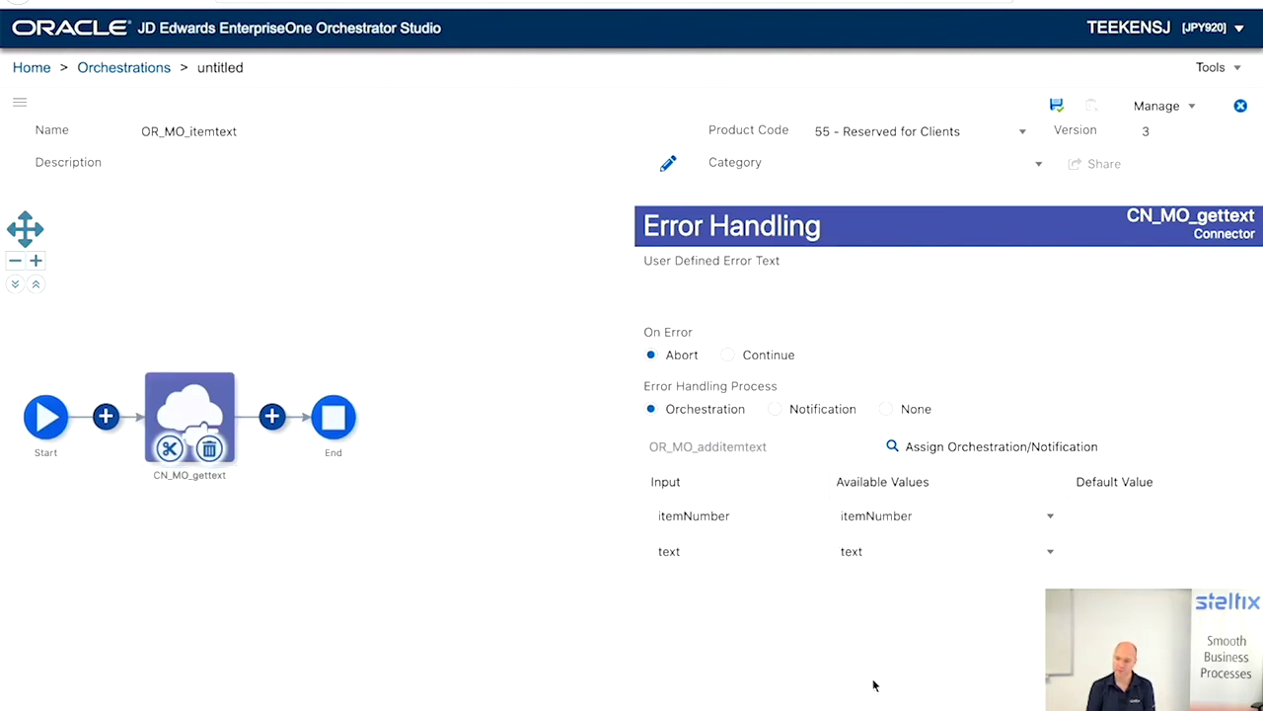
{"action": "left_click", "coordinate": [471, 267]}
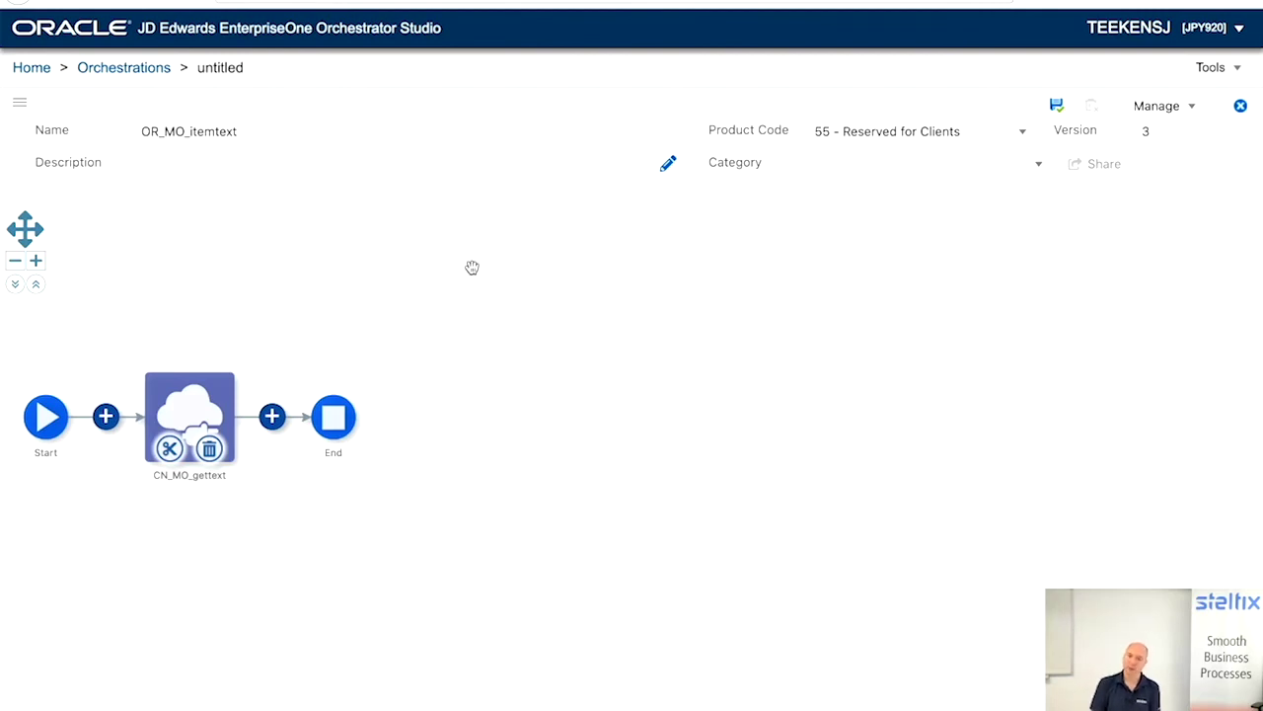
Add a CN_MO_updatetext connector step after CN_MO_gettext
{"action": "left_click", "coordinate": [272, 416]}
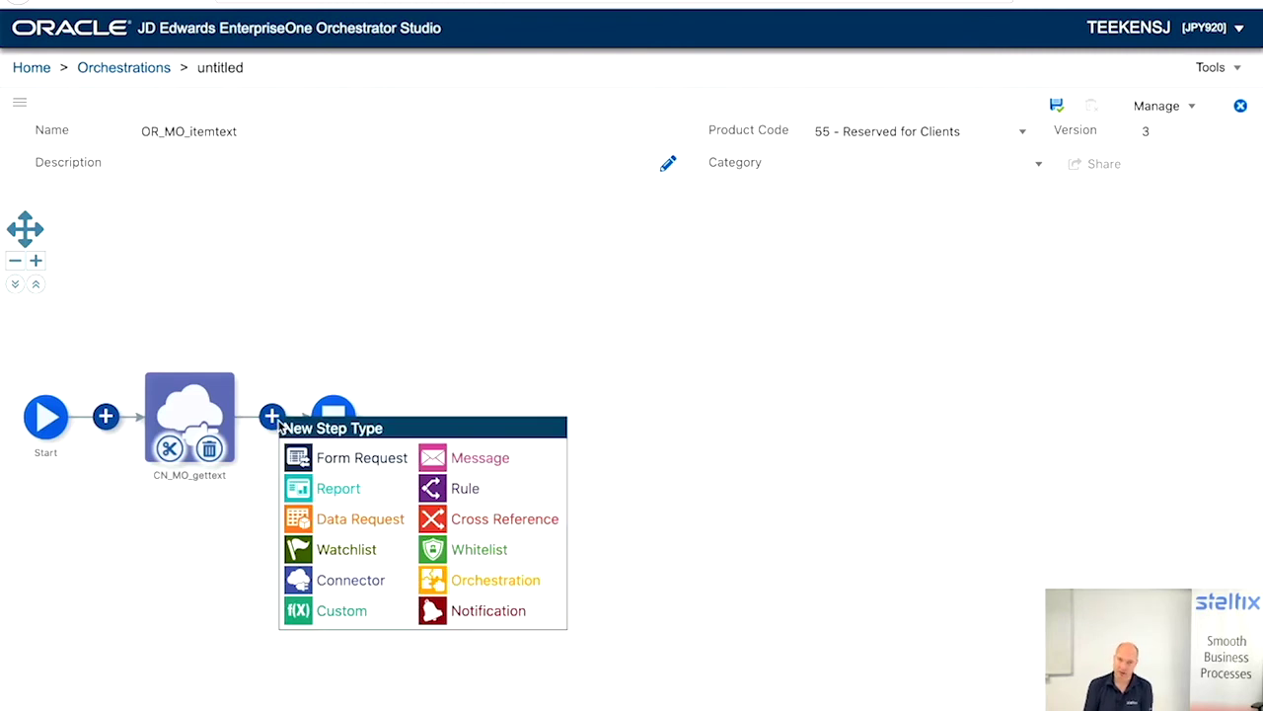
{"action": "left_click", "coordinate": [307, 581]}
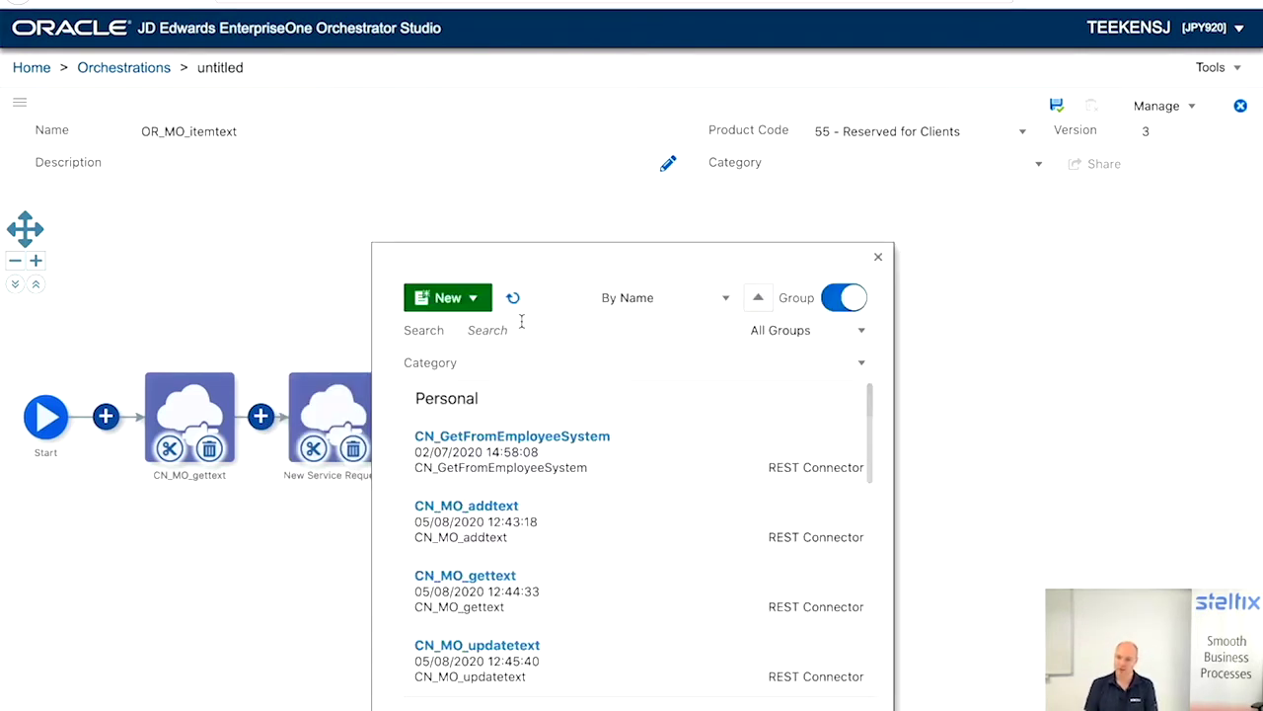
{"action": "left_click", "coordinate": [511, 659]}
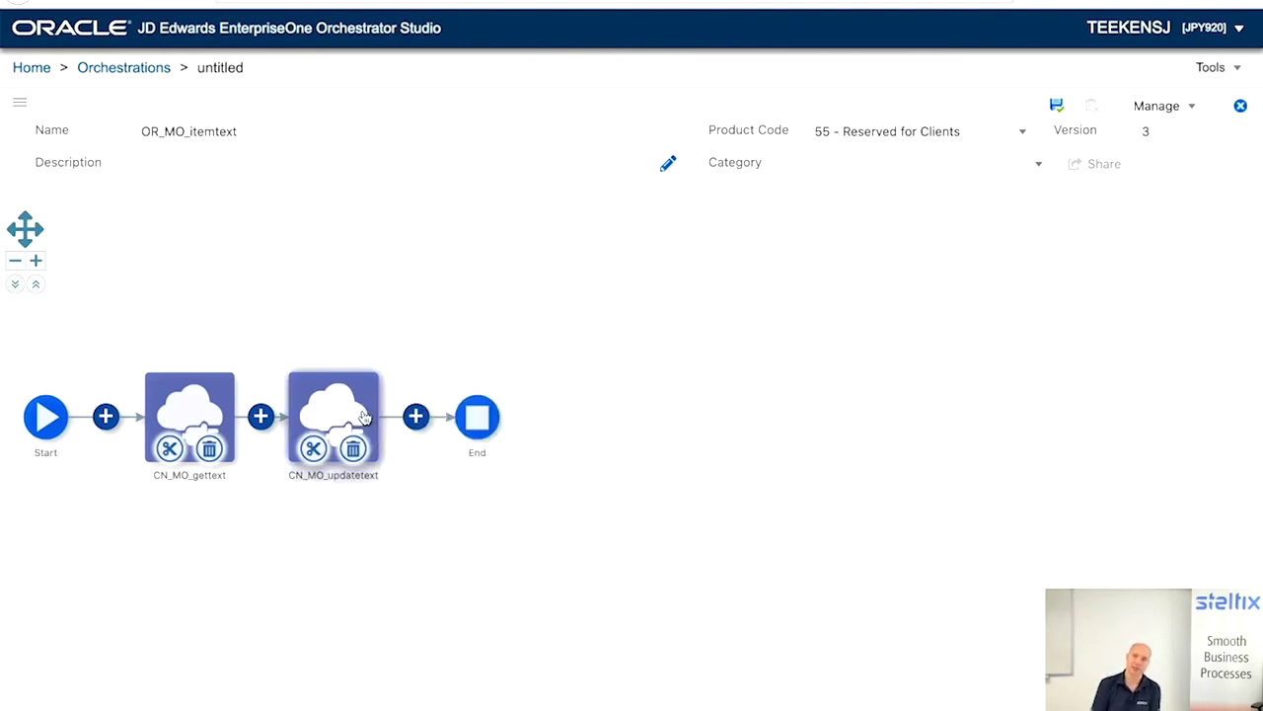
{"action": "left_click", "coordinate": [340, 395]}
{"action": "left_click", "coordinate": [352, 342]}
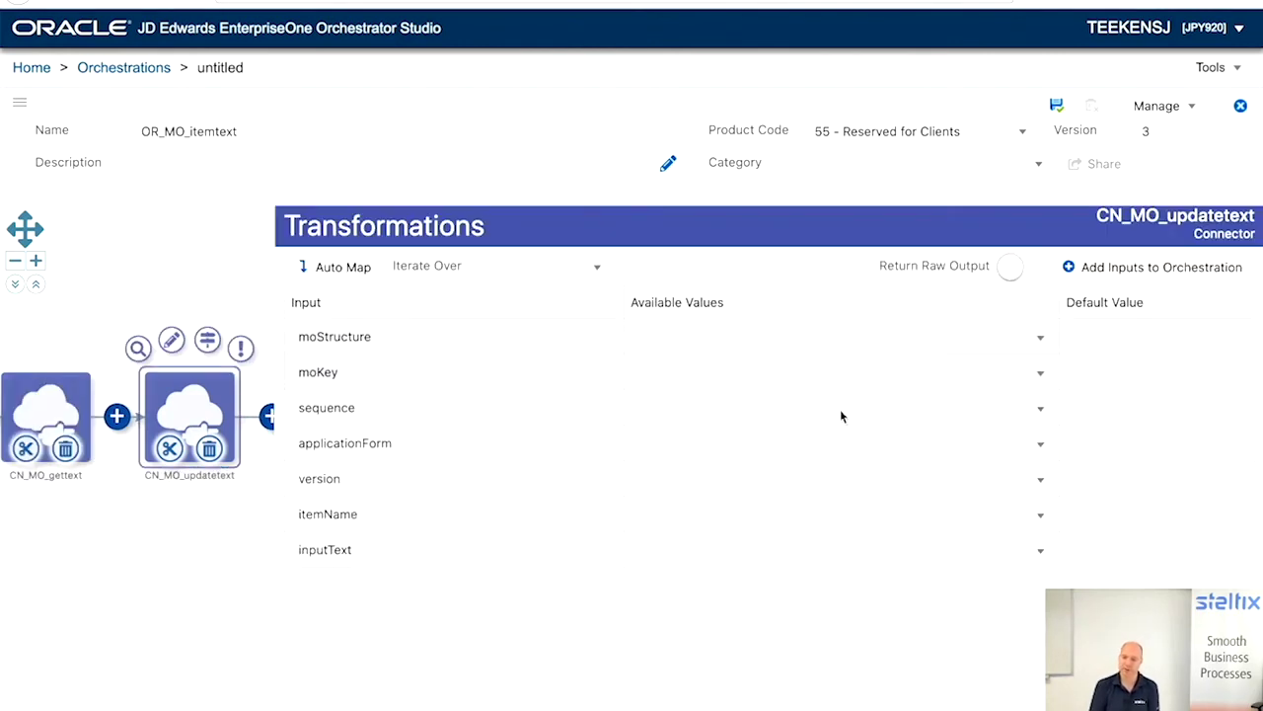
Set CN_MO_updatetext's moStructure to GT4101 and map moKey to itemNumber
{"action": "left_click", "coordinate": [1101, 339]}
{"action": "type", "text": "GT4101"}
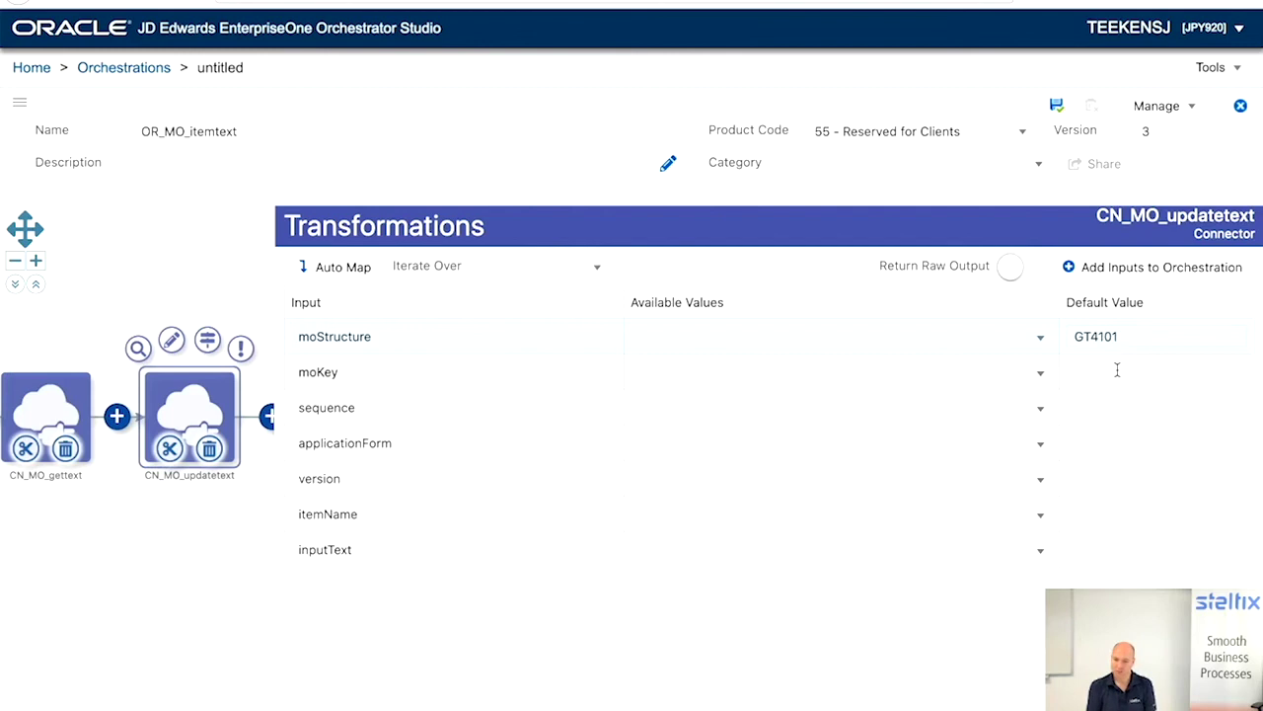
{"action": "left_click", "coordinate": [941, 371]}
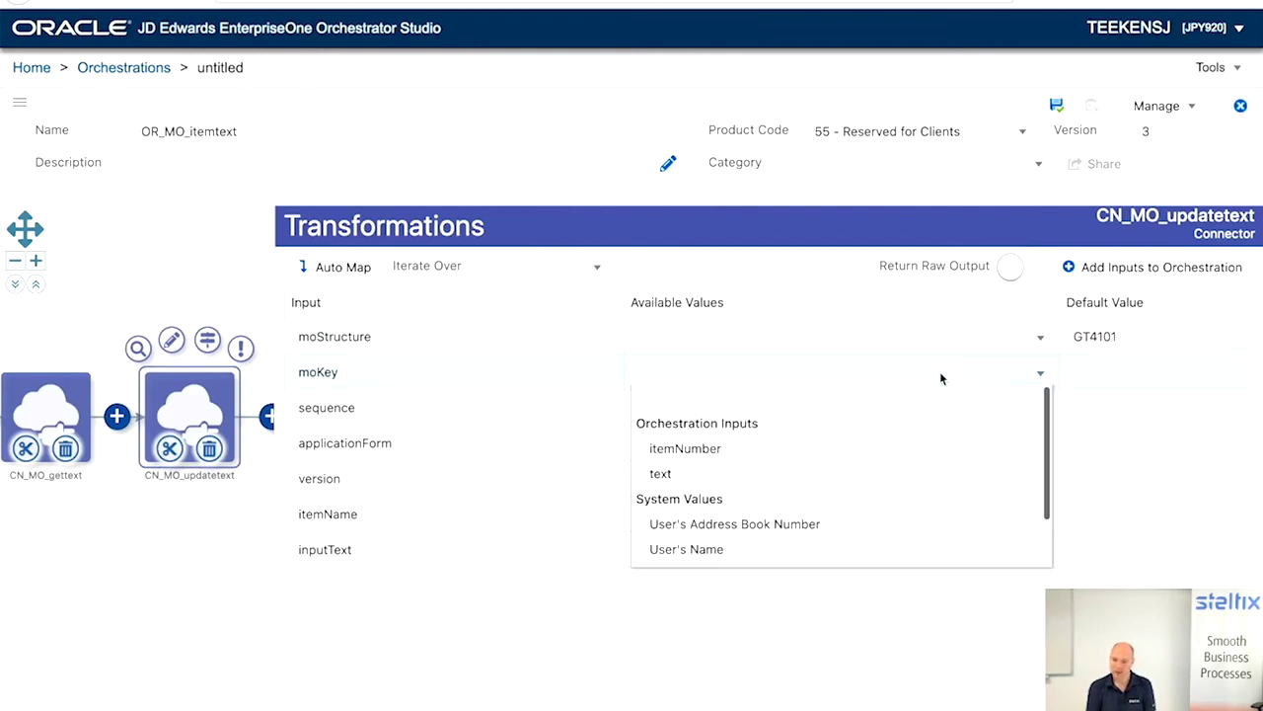
{"action": "left_click", "coordinate": [805, 452]}
Enter defaults P4101_W4101E, ZJDE0001 and itemName Uploaded, and map inputText to text
{"action": "left_click", "coordinate": [1087, 404]}
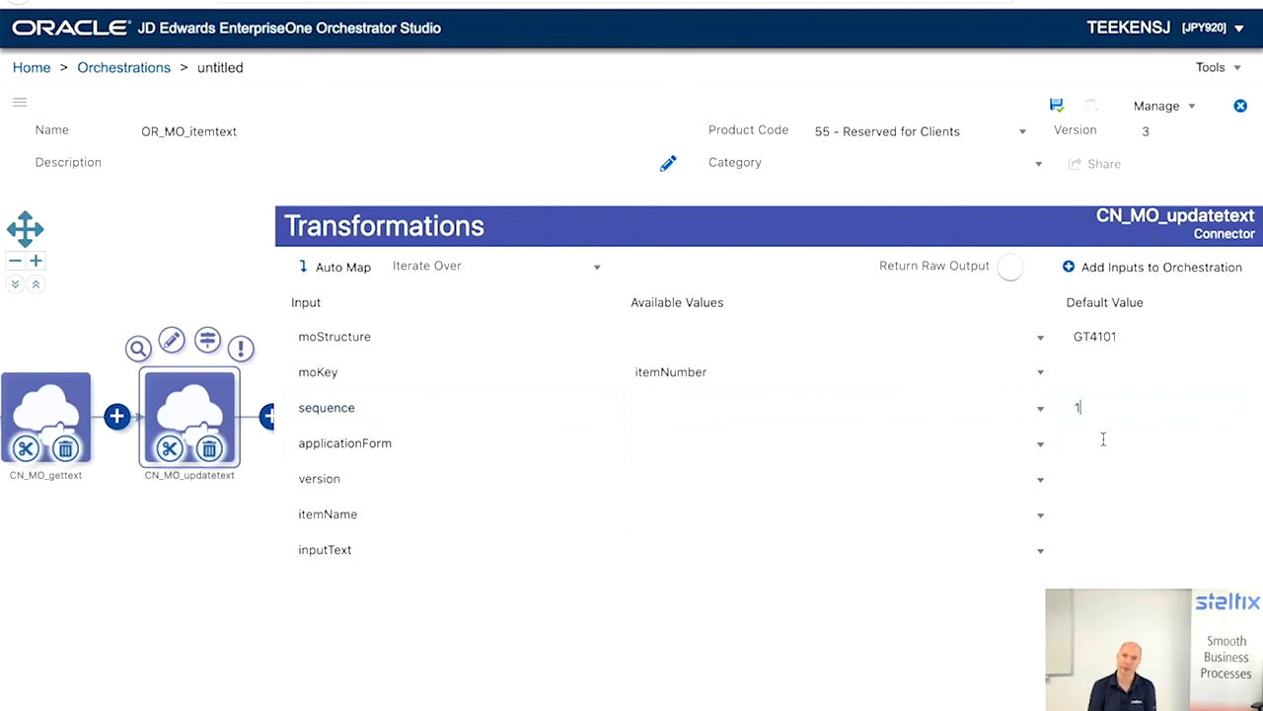
{"action": "type", "text": "P4101"}
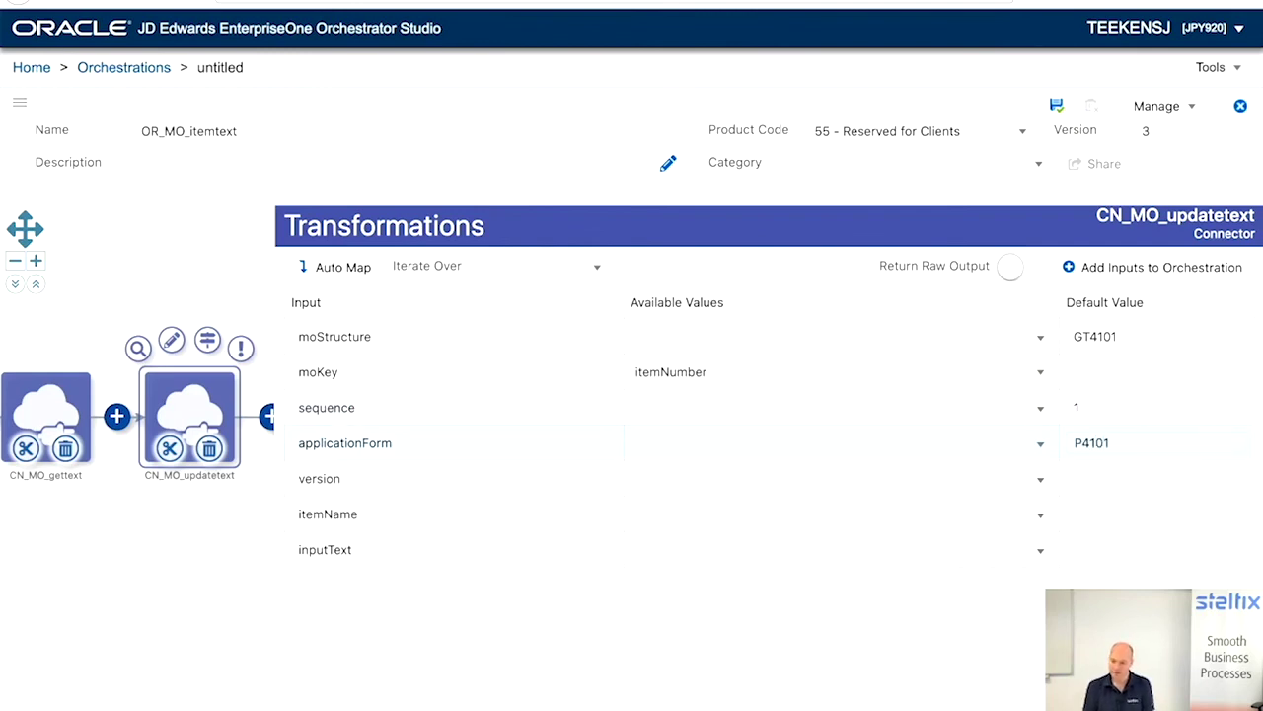
{"action": "type", "text": "_W4101E"}
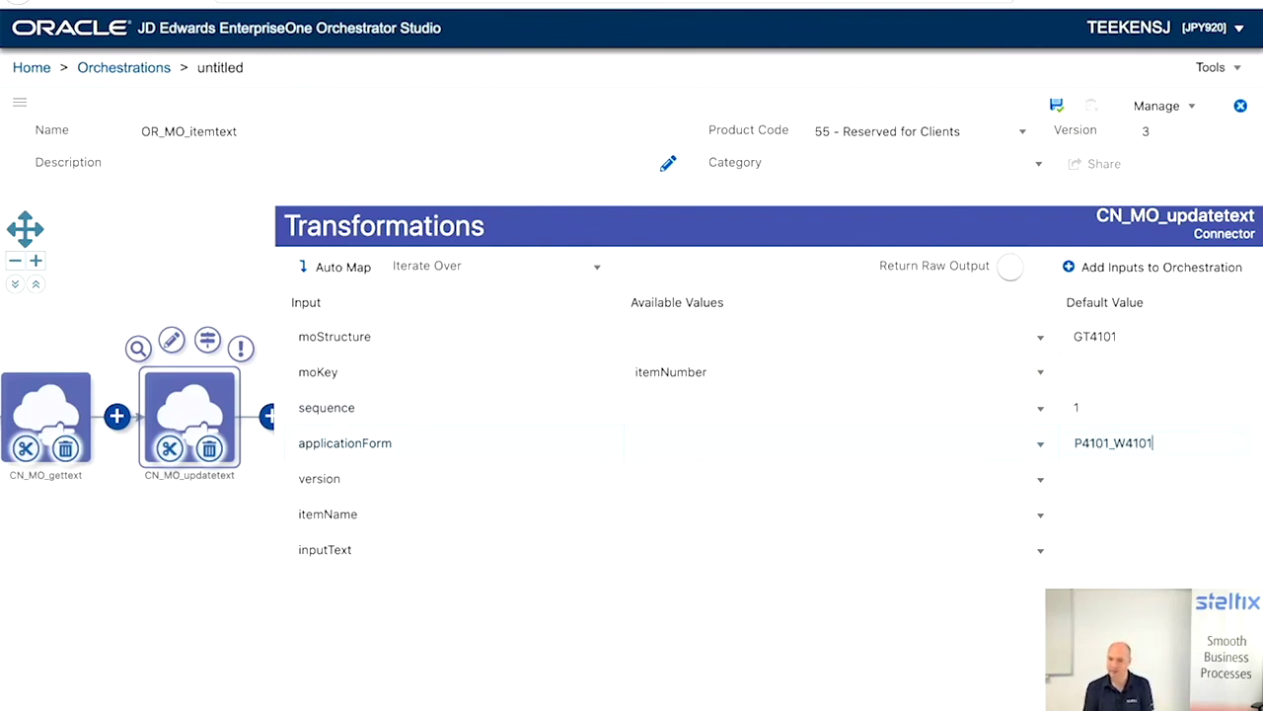
{"action": "left_click", "coordinate": [1106, 478]}
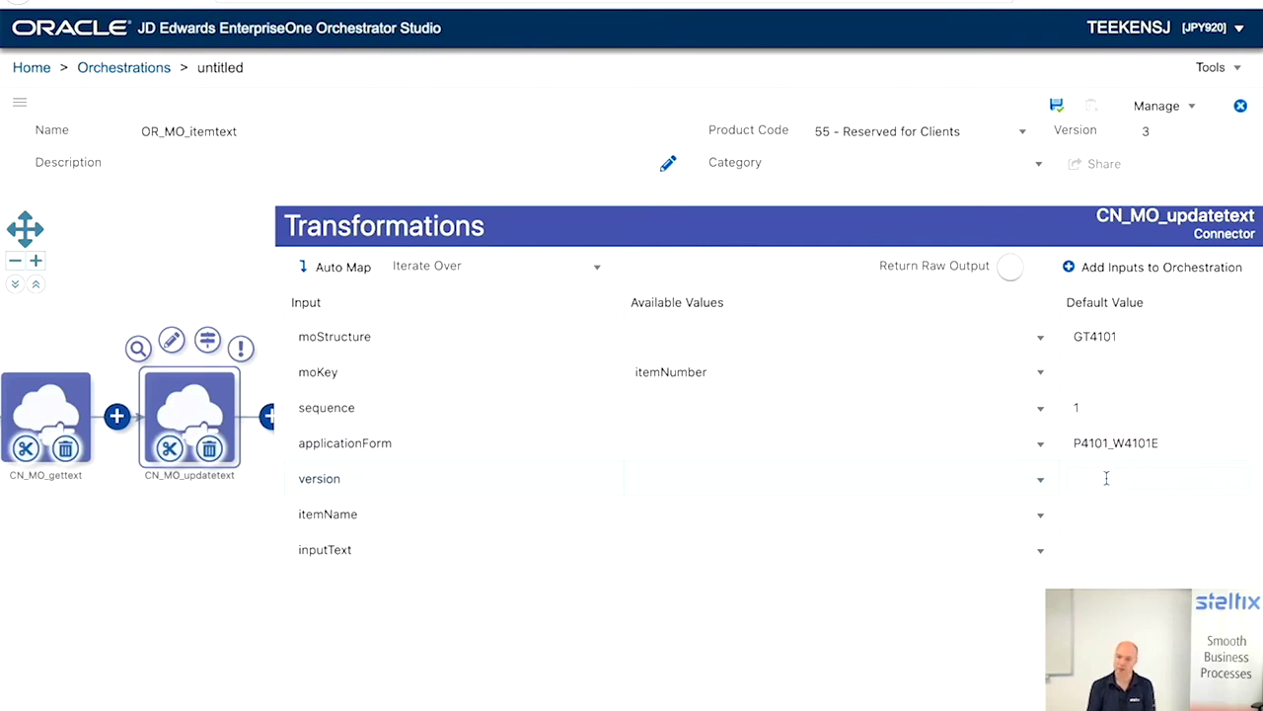
{"action": "type", "text": "ZJDE0001"}
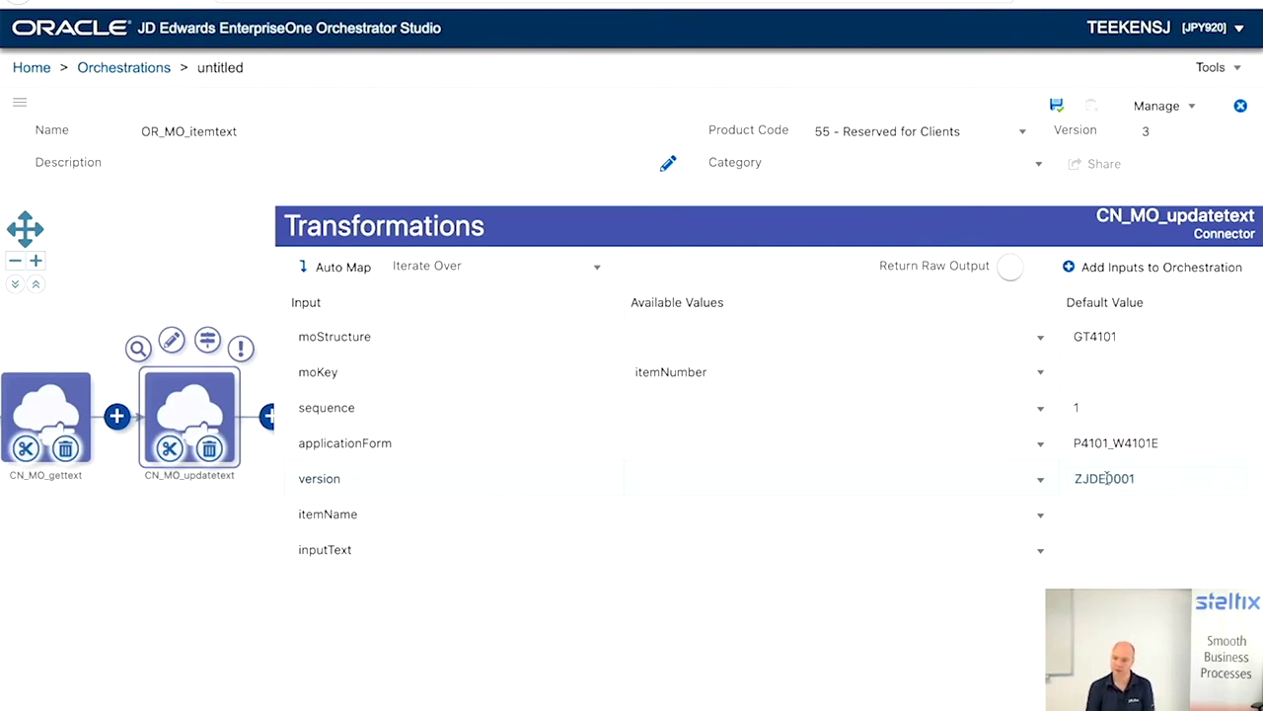
{"action": "left_click", "coordinate": [1110, 513]}
{"action": "type", "text": "Uploaded"}
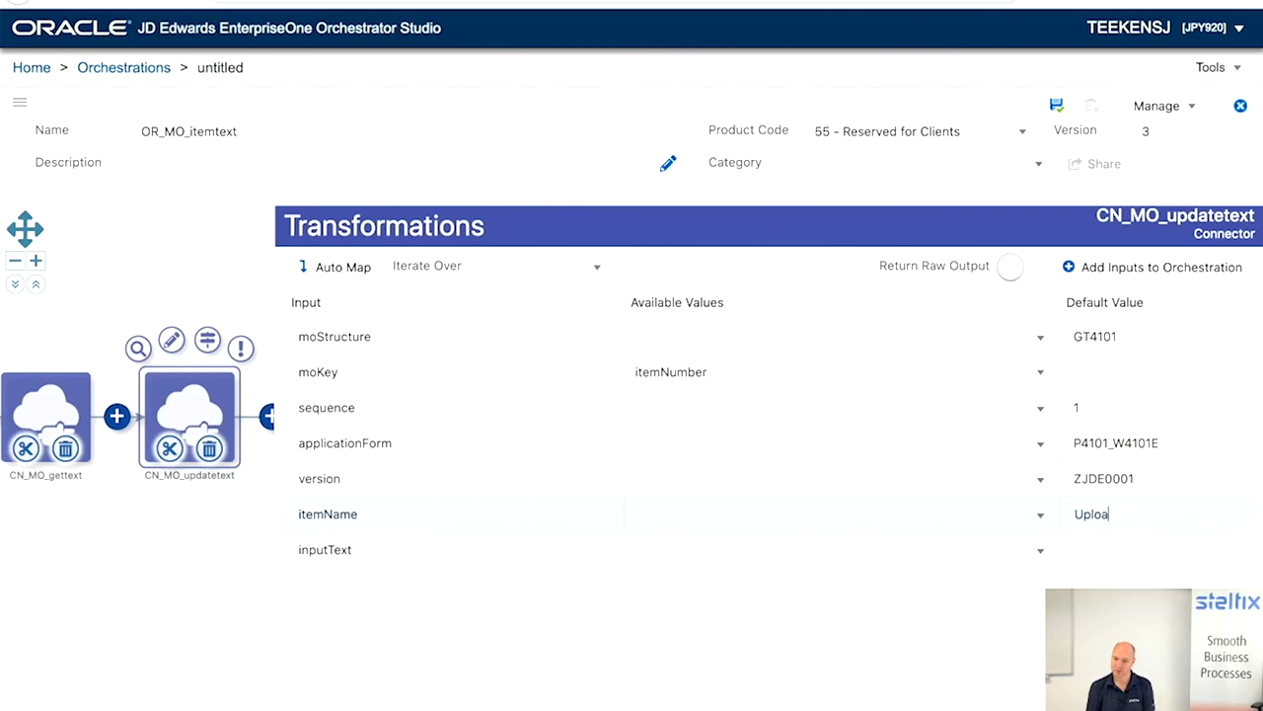
{"action": "left_click", "coordinate": [940, 549]}
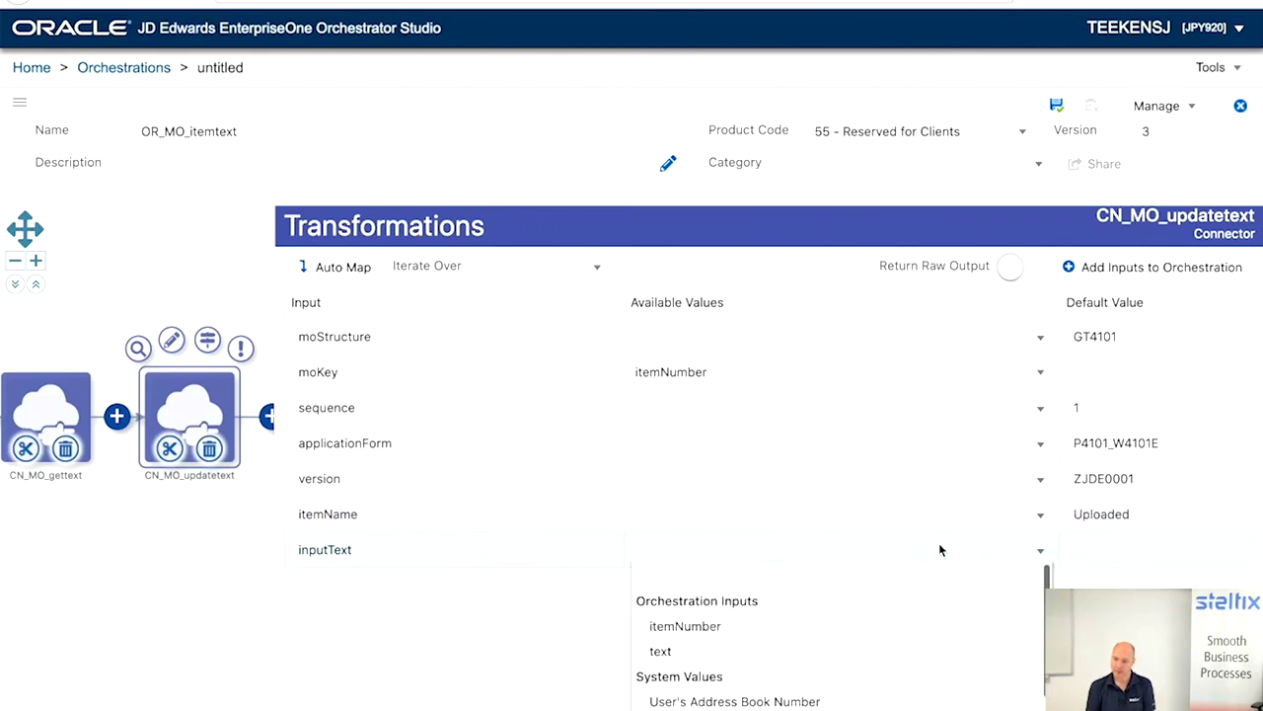
{"action": "left_click", "coordinate": [763, 651]}
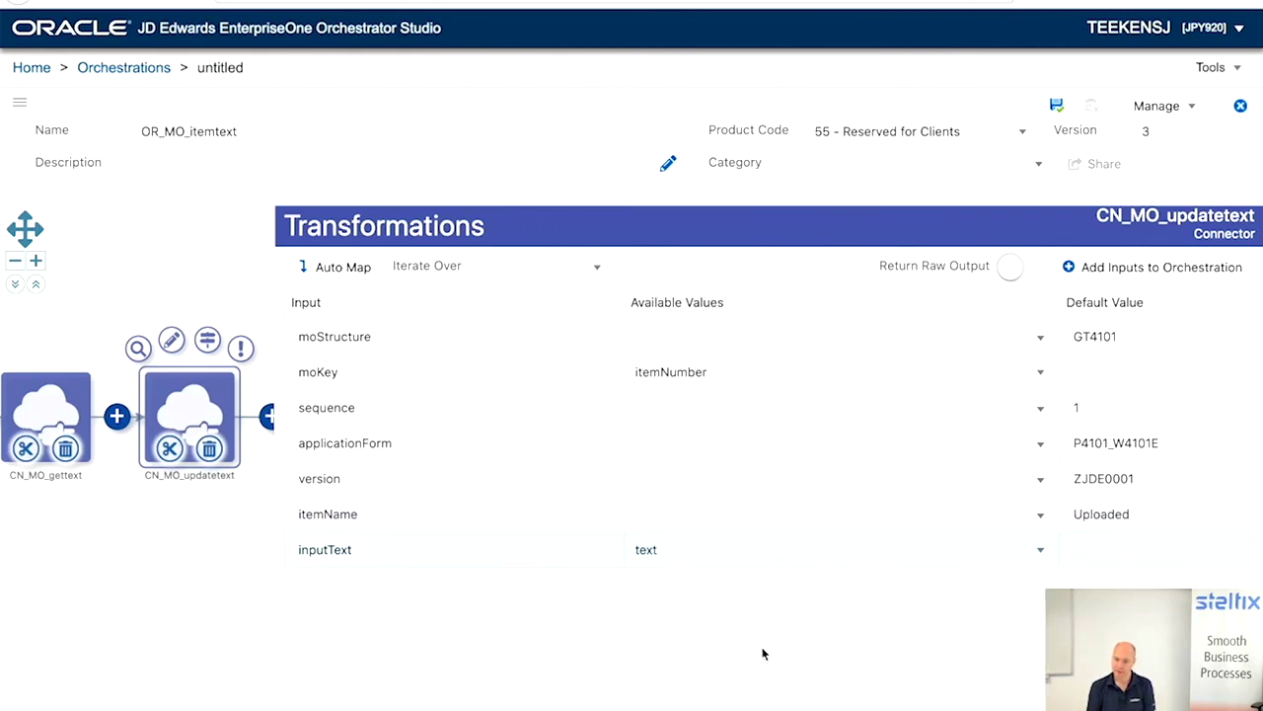
Save OR_MO_itemtext and test-run it with itemNumber 60020 and text 'My Text Updated'
{"action": "left_click", "coordinate": [1057, 107]}
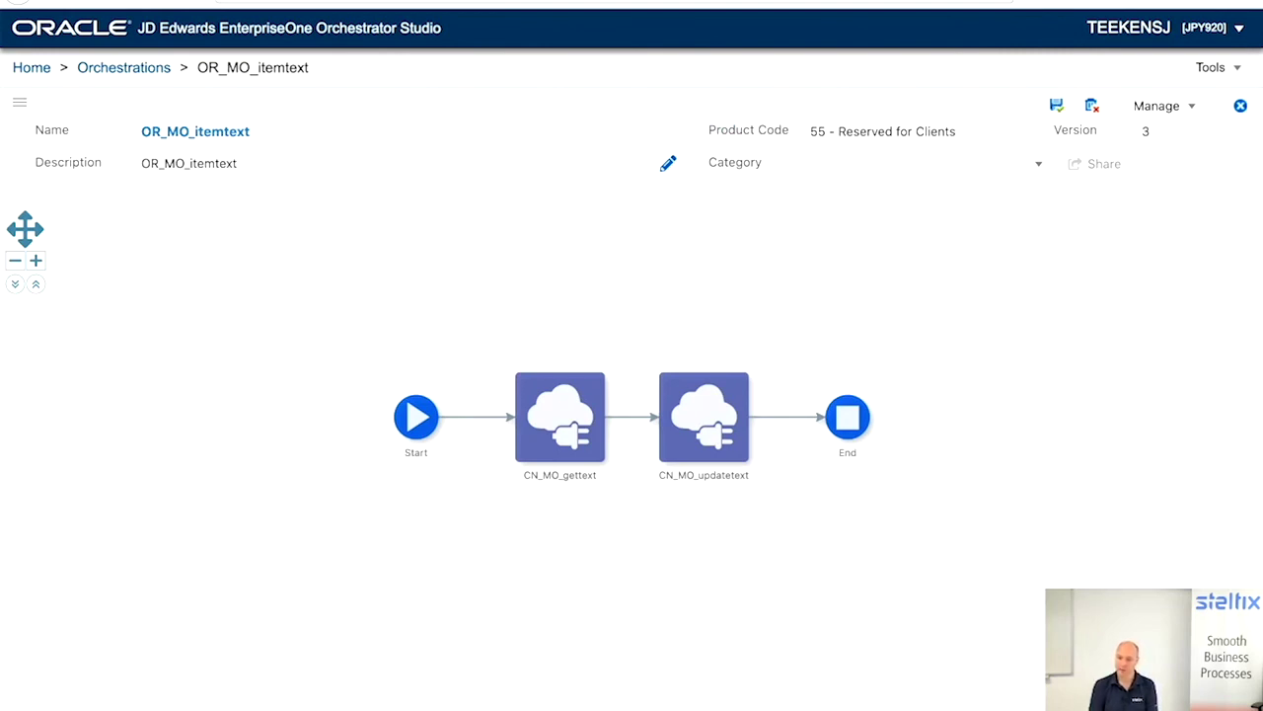
{"action": "left_click", "coordinate": [415, 417]}
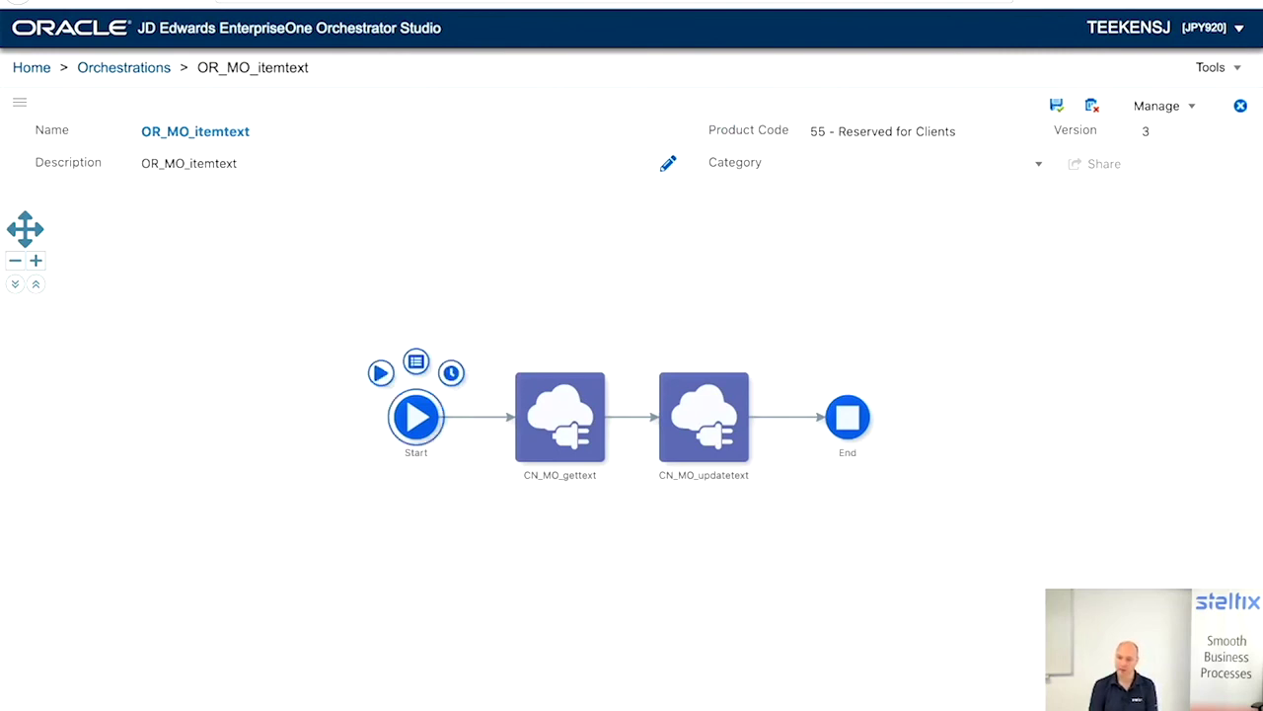
{"action": "left_click", "coordinate": [381, 373]}
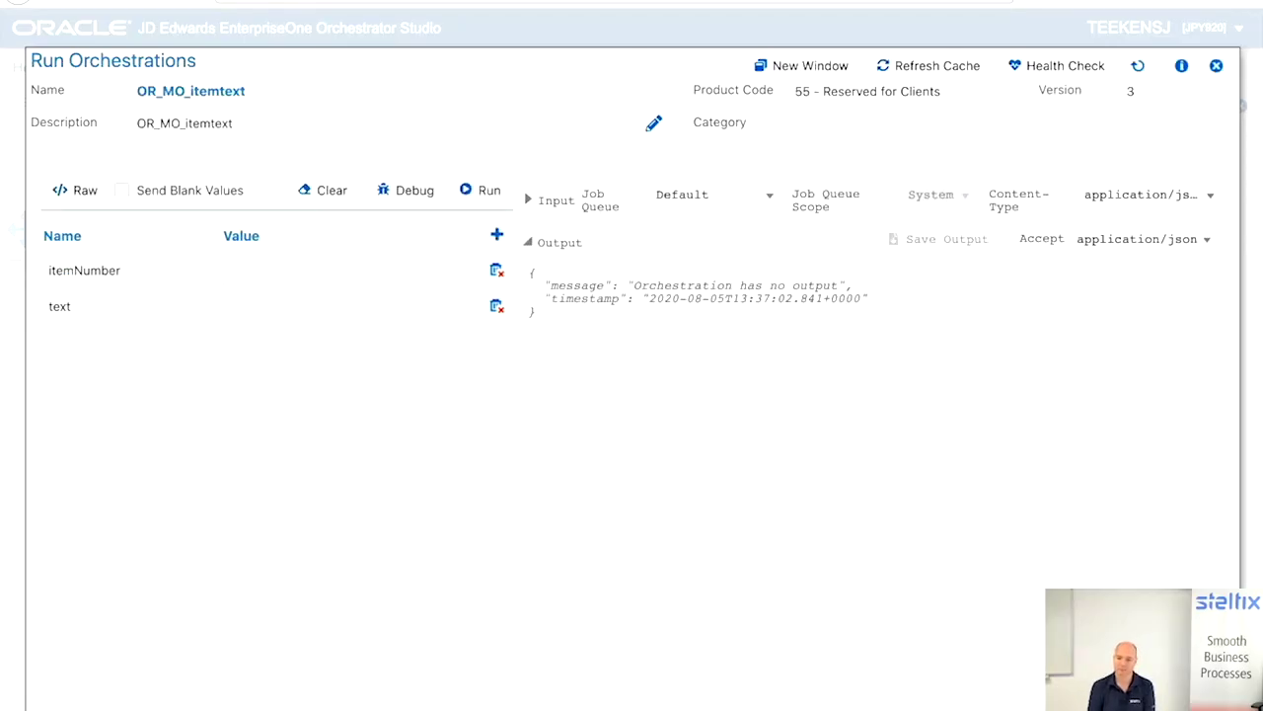
{"action": "type", "text": "60020"}
{"action": "left_click", "coordinate": [272, 304]}
{"action": "type", "text": "My T"}
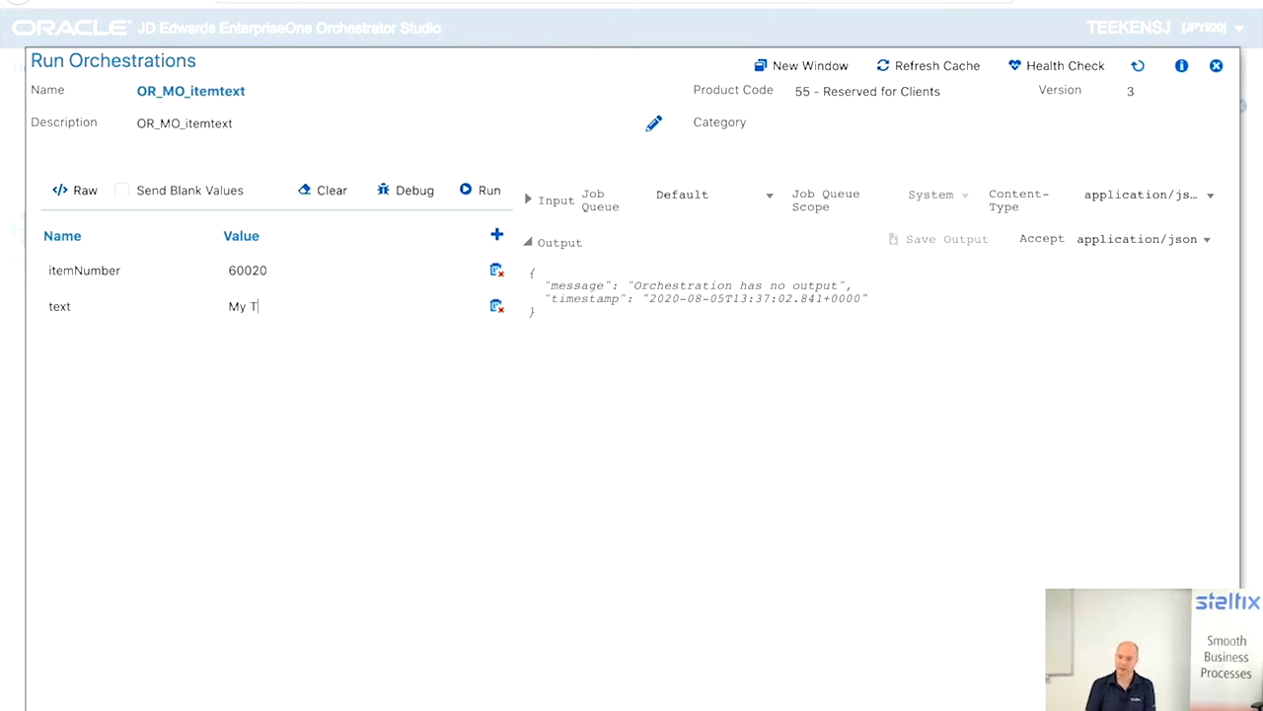
{"action": "type", "text": "ext Updated"}
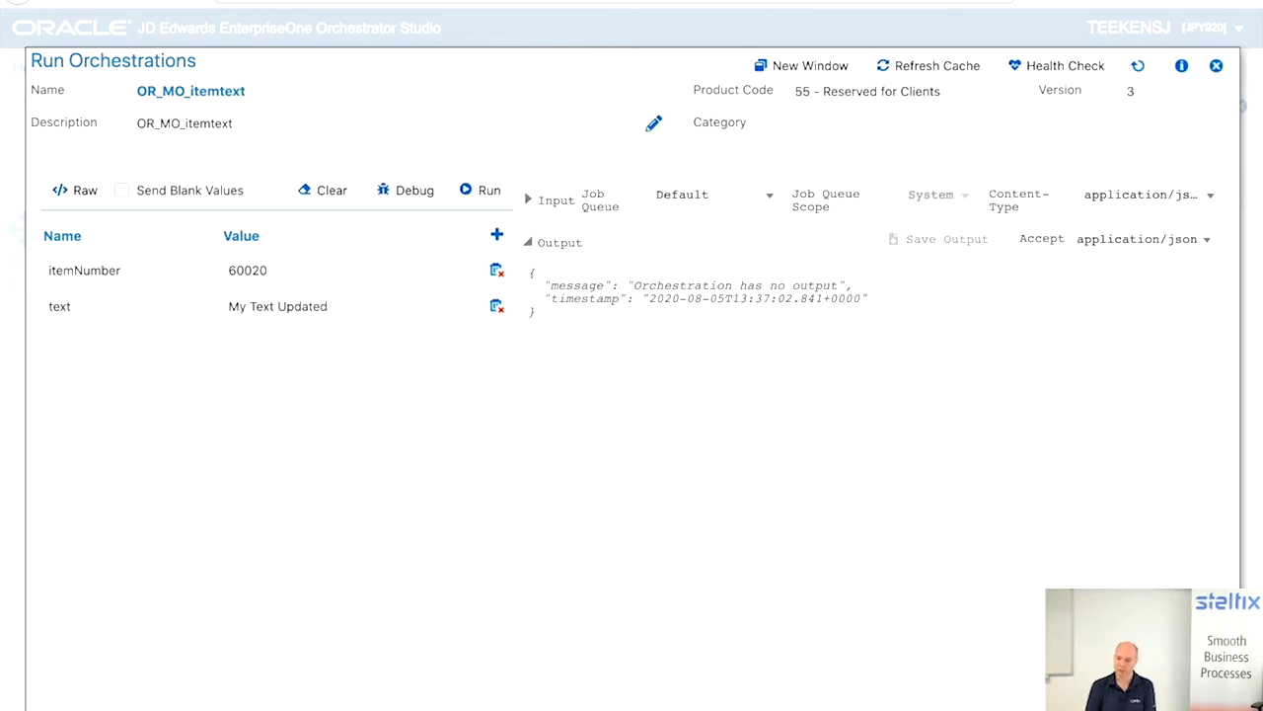
{"action": "left_click", "coordinate": [481, 196]}
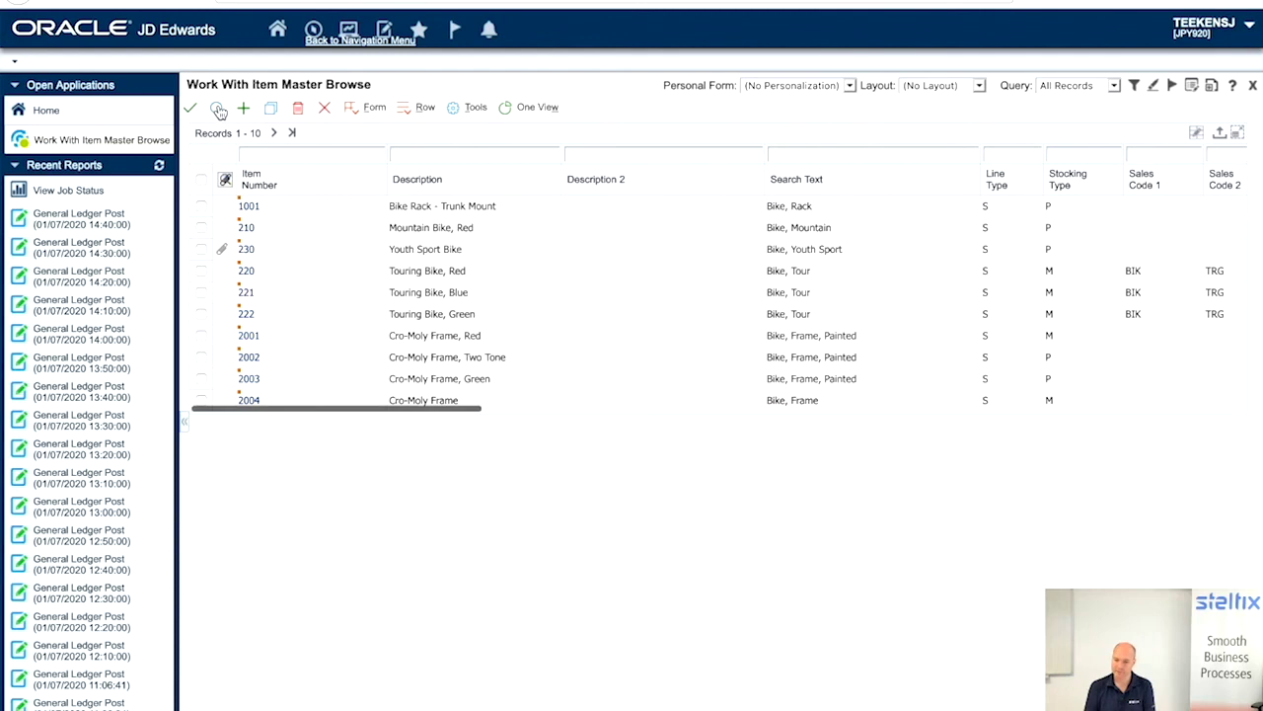
Check that item 230's Uploaded text attachment reads 'My Text Updated'
{"action": "left_click", "coordinate": [221, 249]}
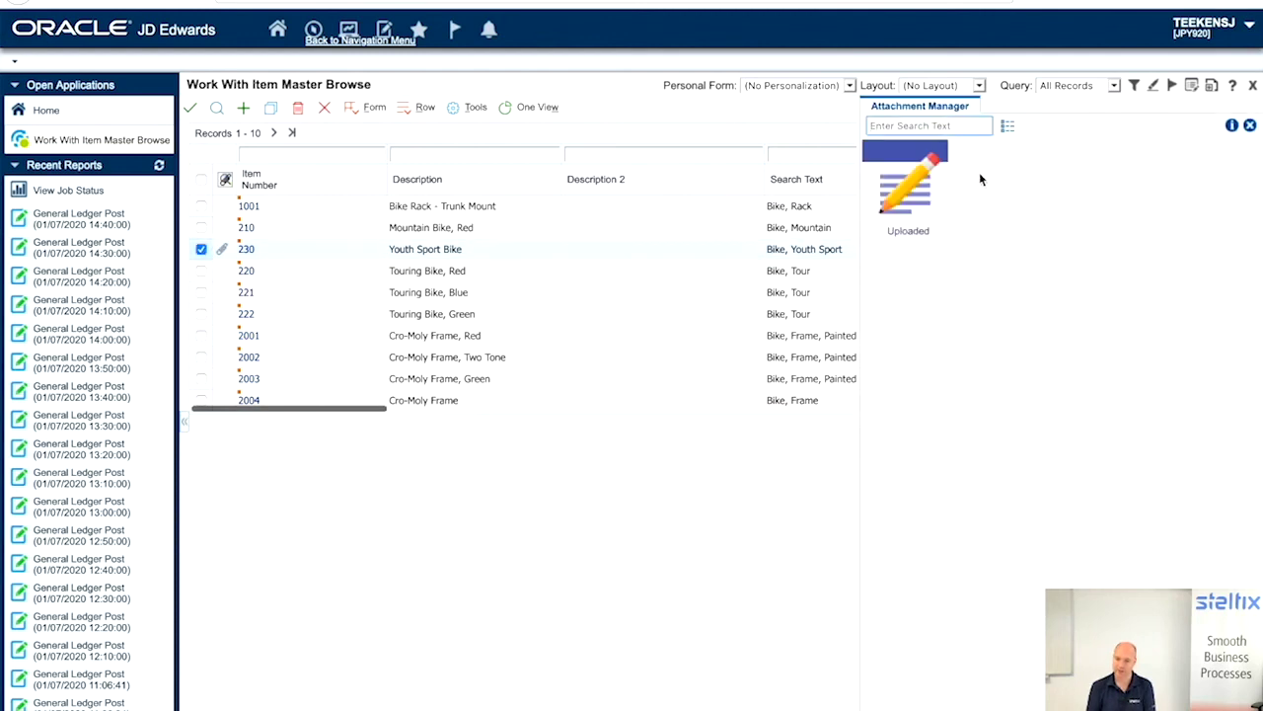
{"action": "double_click", "coordinate": [900, 190]}
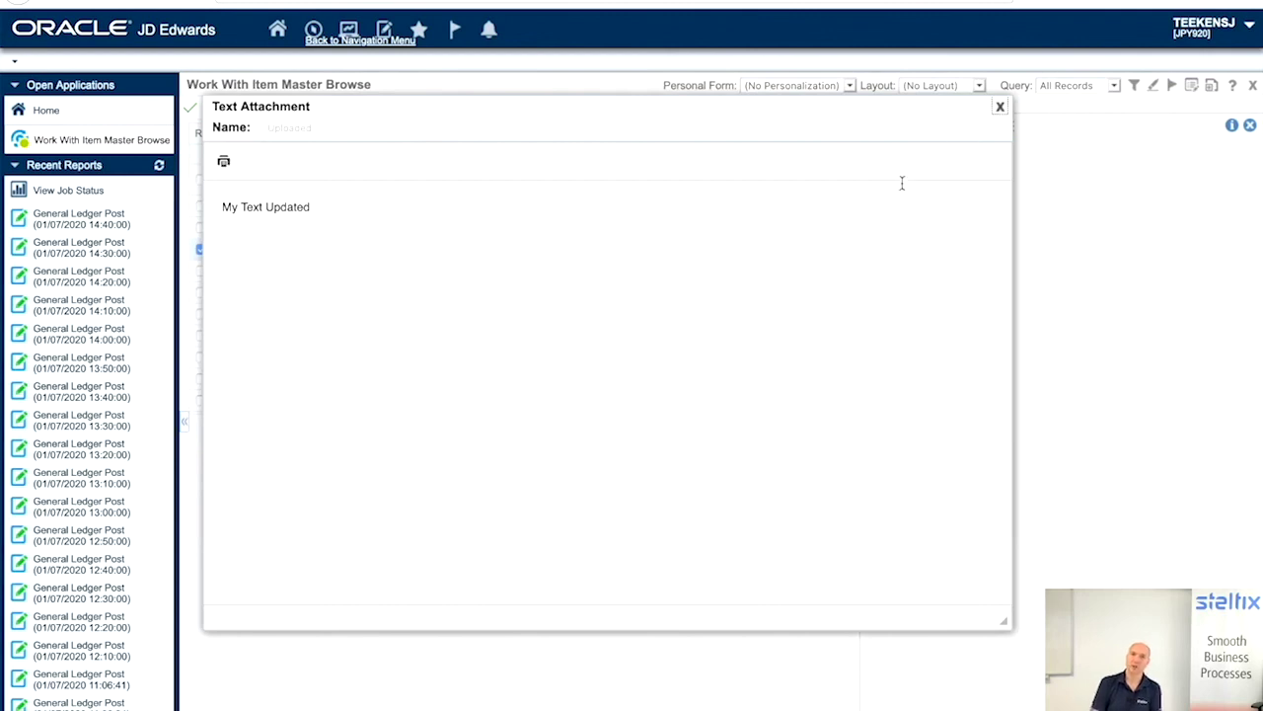
{"action": "left_click", "coordinate": [1002, 107]}
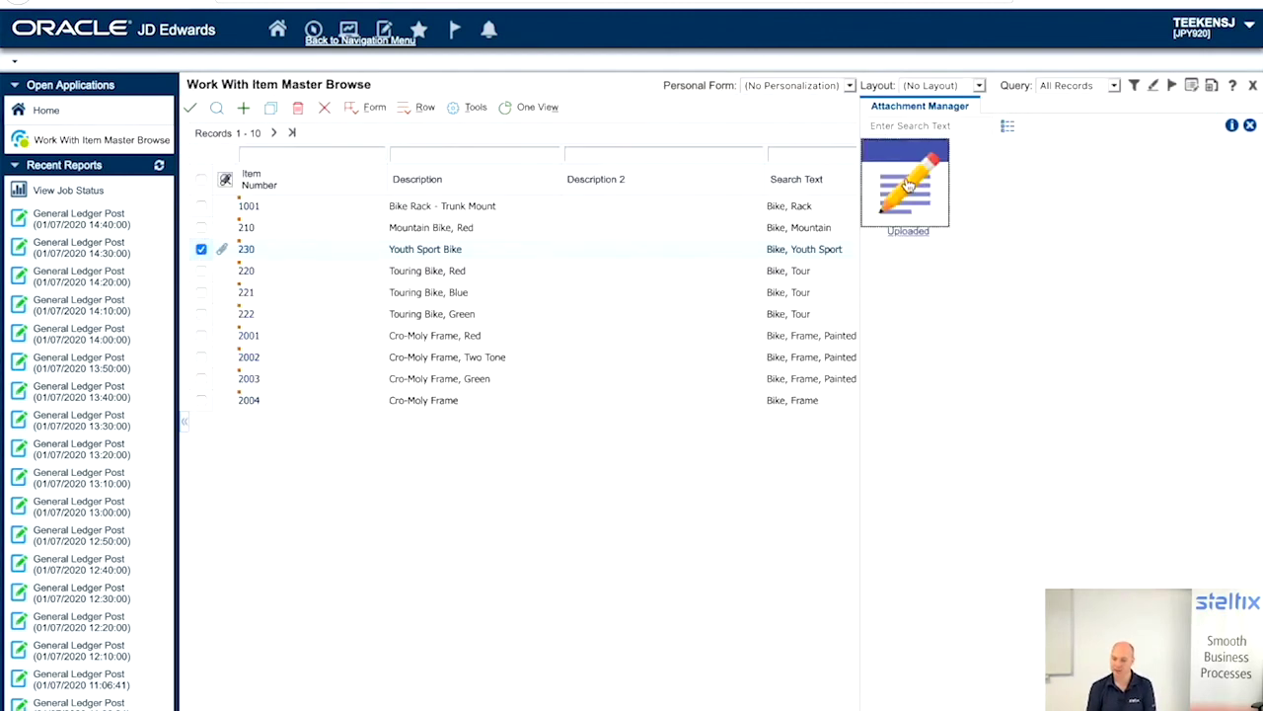
Delete item 230's Uploaded internal attachment and refresh the item list
{"action": "right_click", "coordinate": [202, 249]}
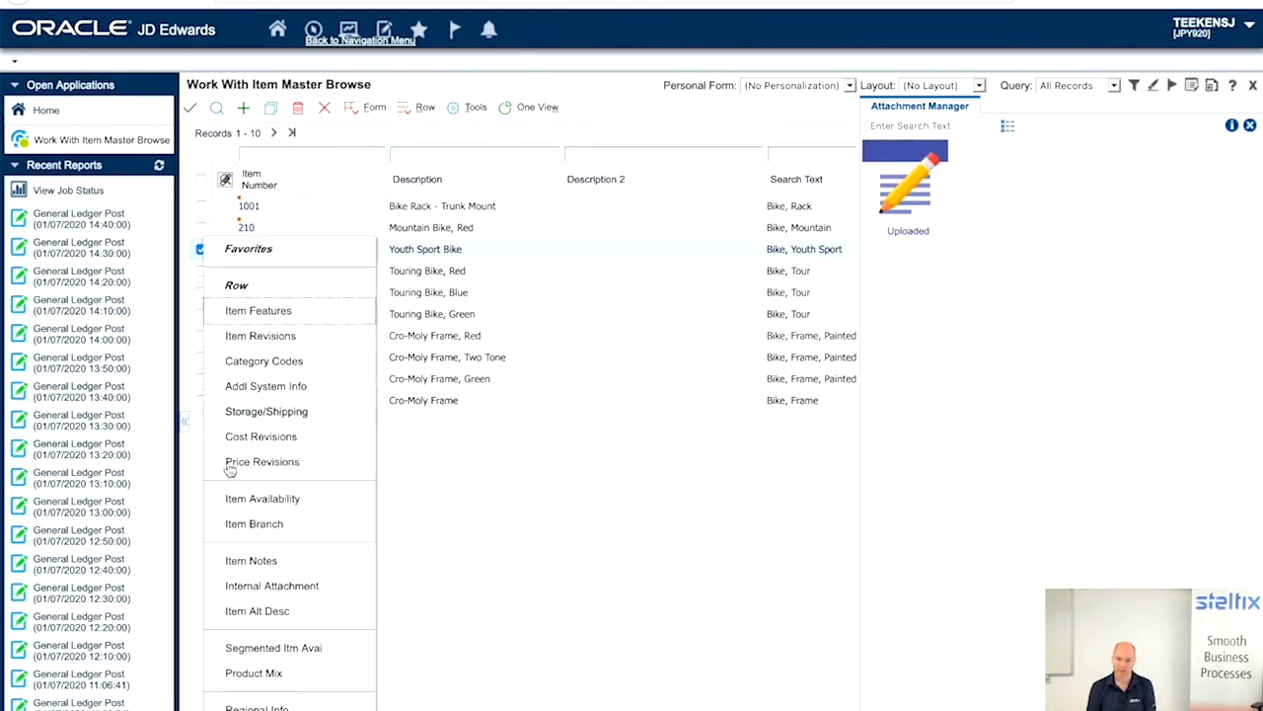
{"action": "left_click", "coordinate": [254, 587]}
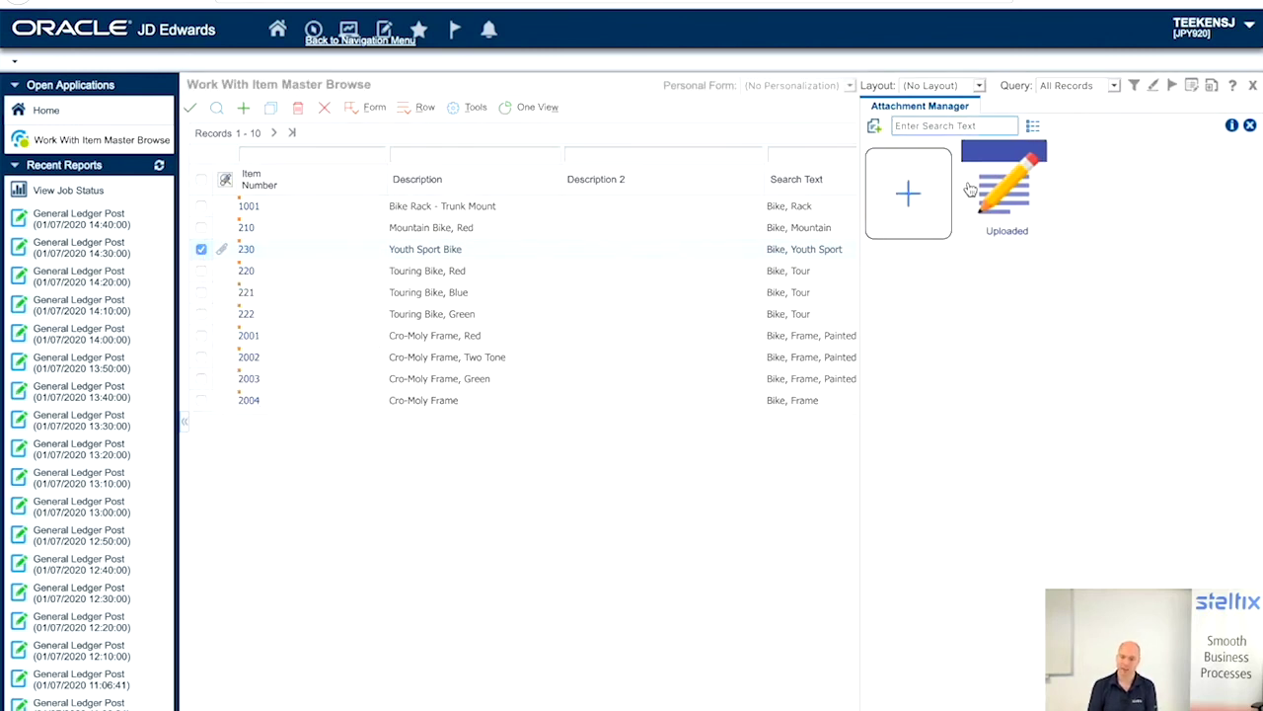
{"action": "left_click", "coordinate": [997, 188]}
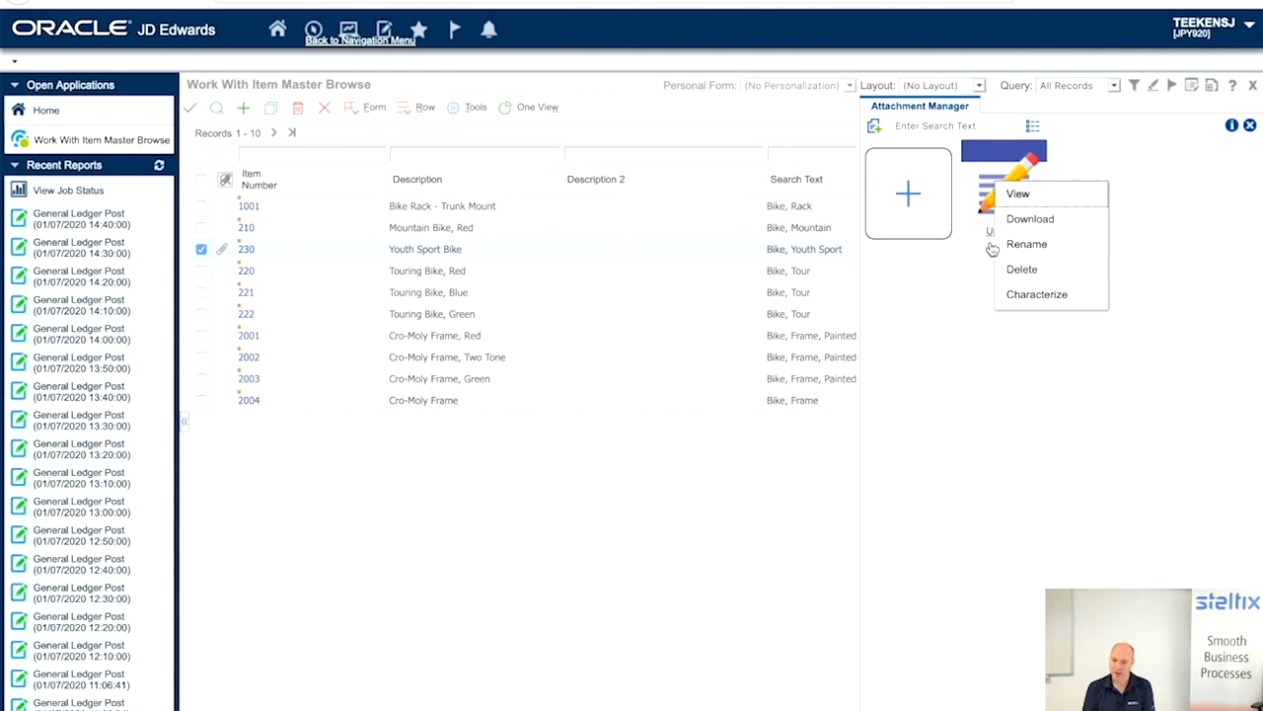
{"action": "left_click", "coordinate": [1012, 268]}
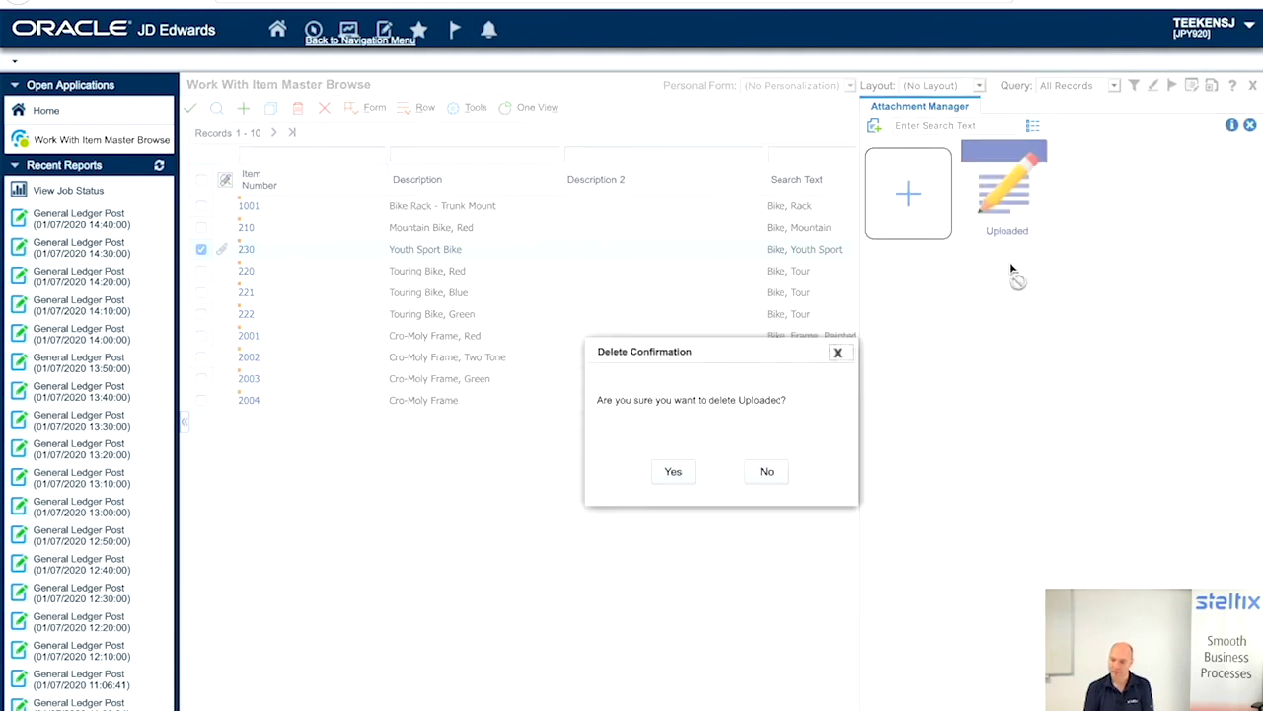
{"action": "left_click", "coordinate": [673, 472]}
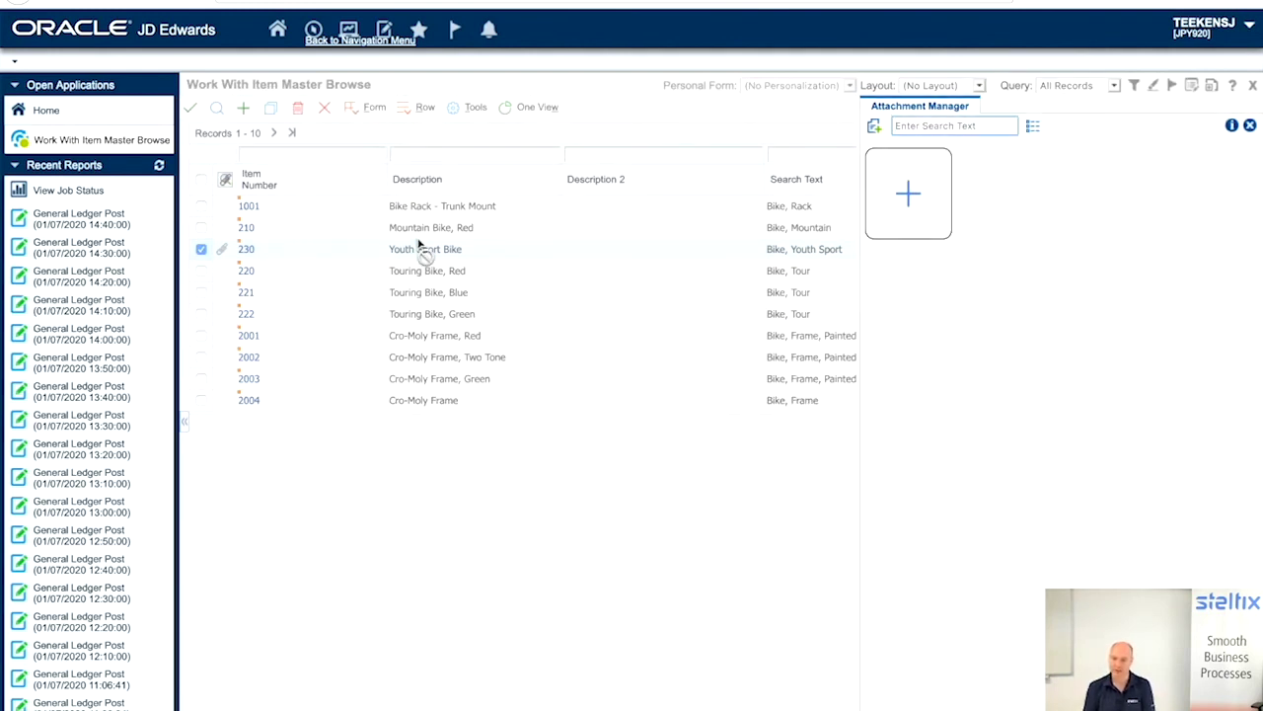
{"action": "left_click", "coordinate": [1249, 125]}
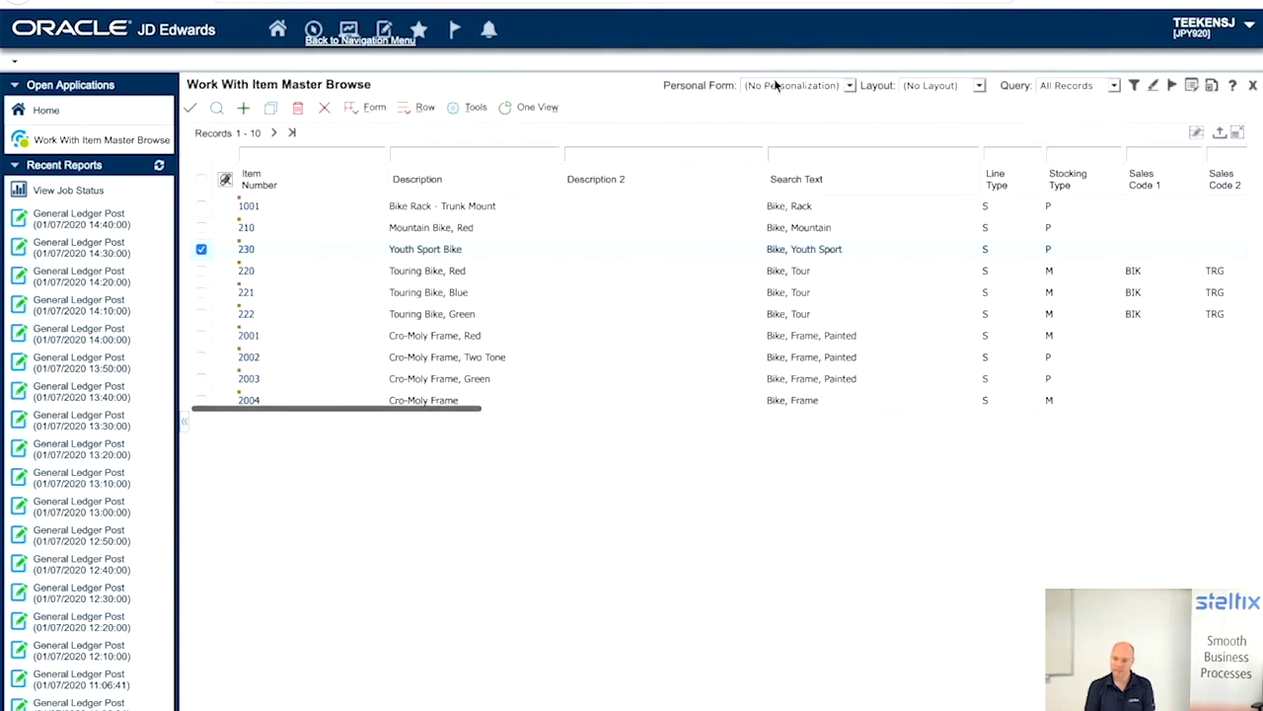
{"action": "left_click", "coordinate": [217, 108]}
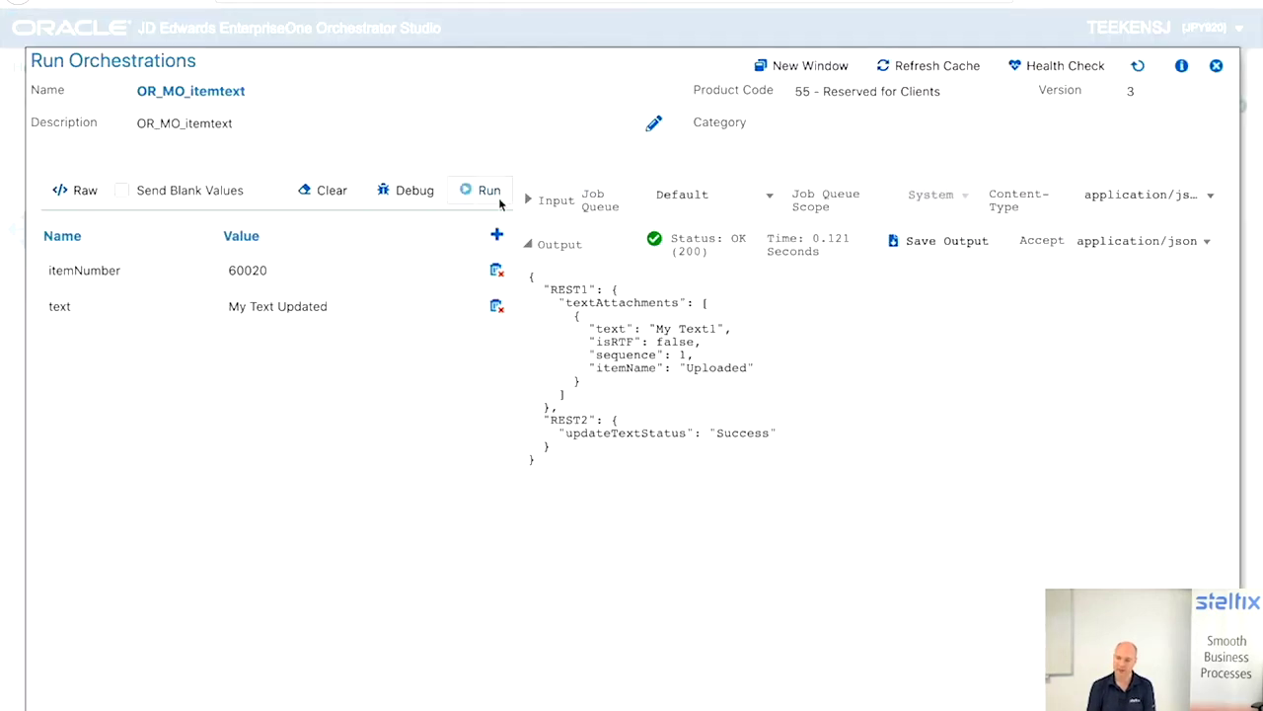
Rerun OR_MO_itemtext and confirm the 'No text returned' error and addTextStatus Success
{"action": "left_click", "coordinate": [493, 193]}
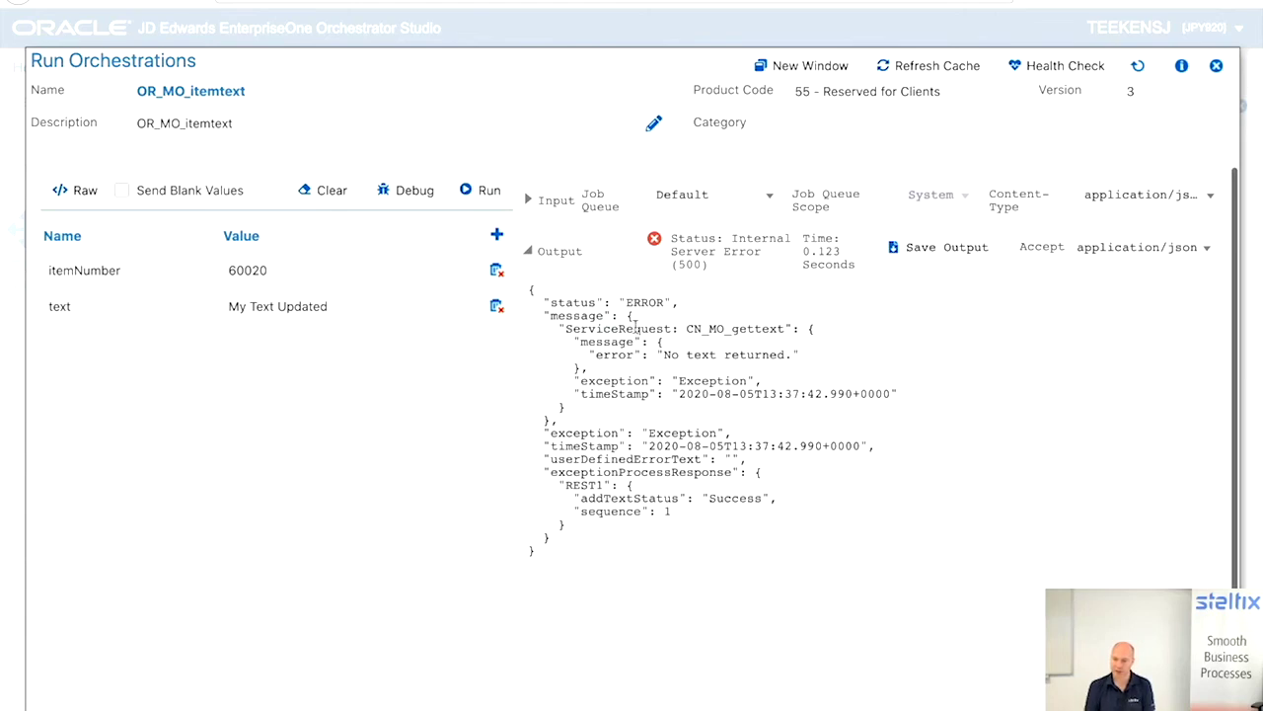
{"action": "left_click_drag", "start_coordinate": [604, 329], "coordinate": [738, 372]}
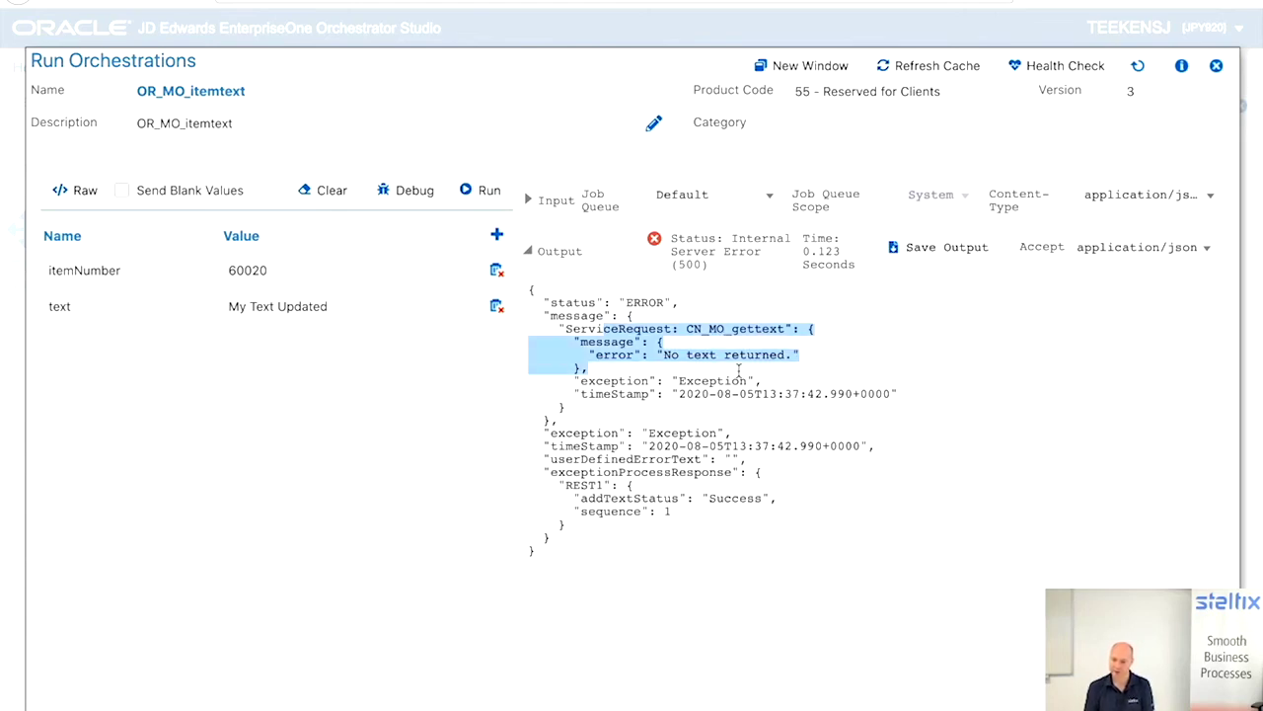
{"action": "left_click_drag", "start_coordinate": [652, 533], "coordinate": [549, 472]}
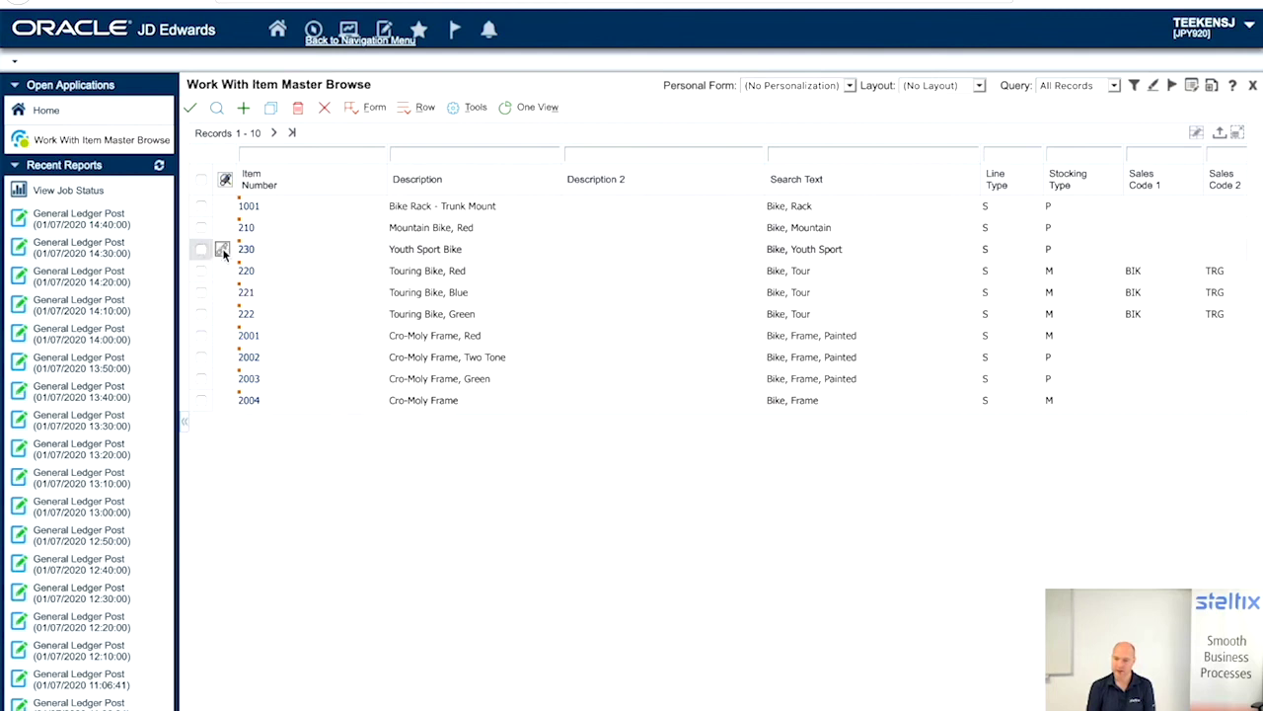
Verify item 230's recreated Uploaded attachment reads 'My Text Updated'
{"action": "left_click", "coordinate": [222, 248]}
{"action": "left_click", "coordinate": [906, 188]}
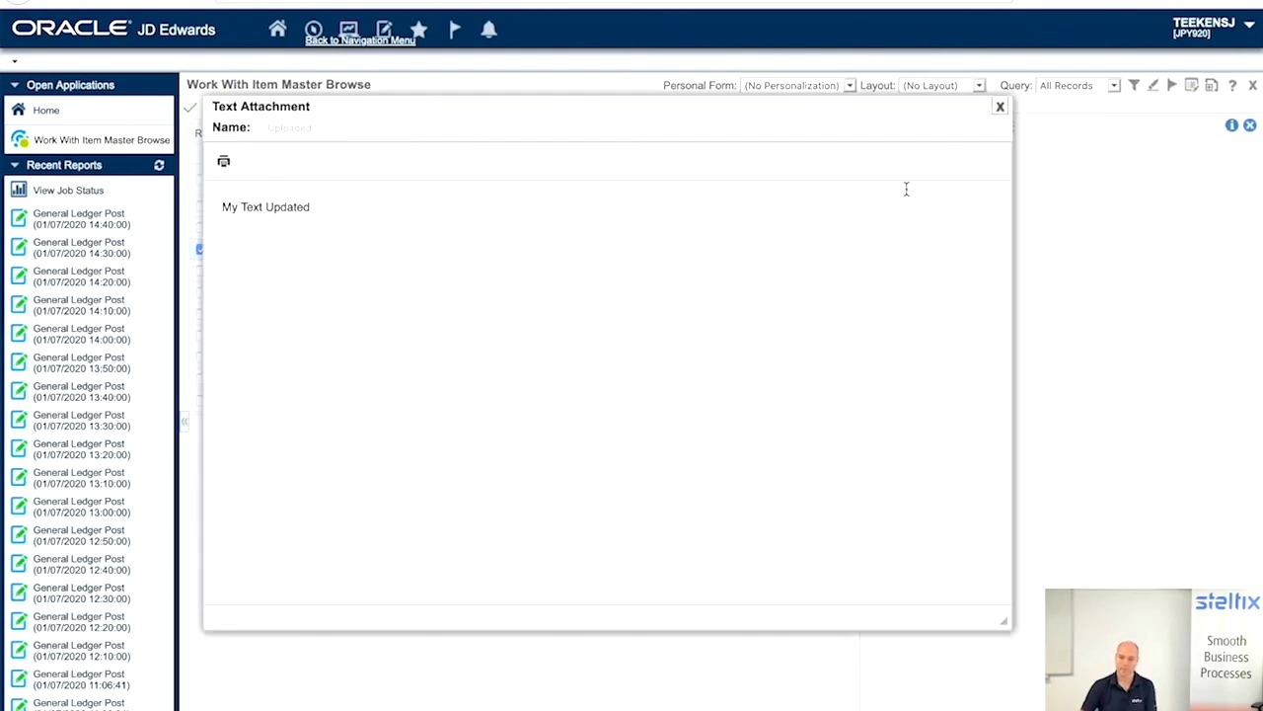
{"action": "left_click", "coordinate": [1000, 107]}
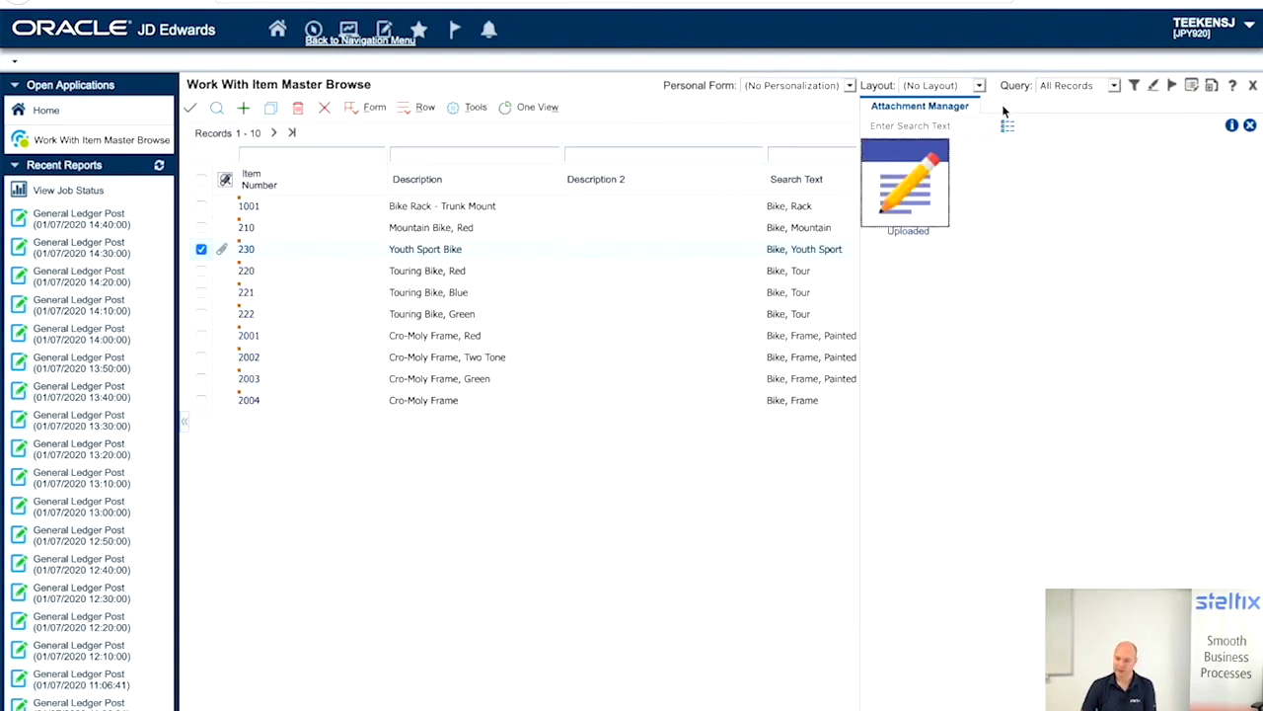